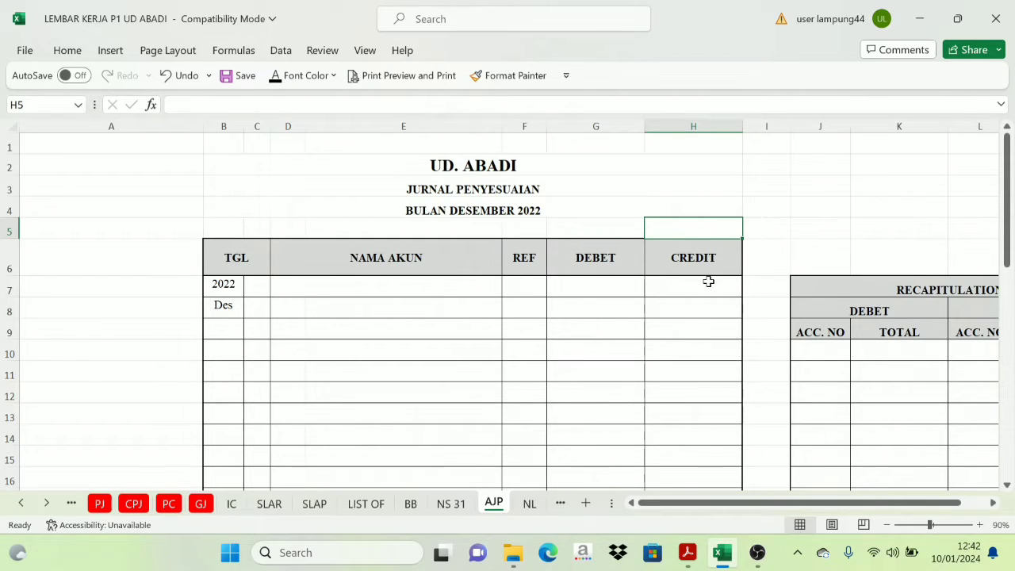
- Review the general ledger on the BB sheet and the trial balance on NS 31, and return to the AJP adjusting journal
left_click(454, 170)
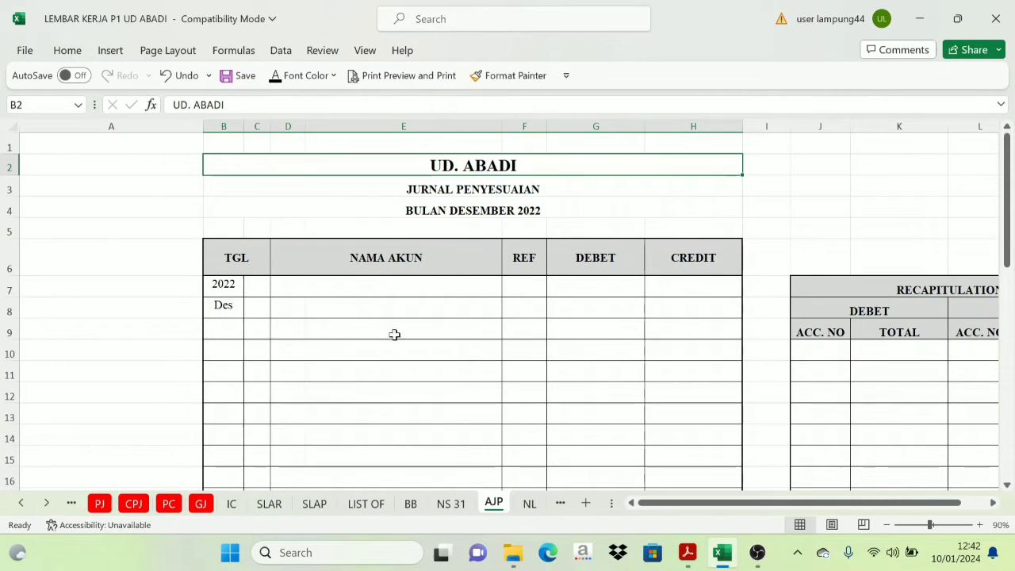
left_click(412, 508)
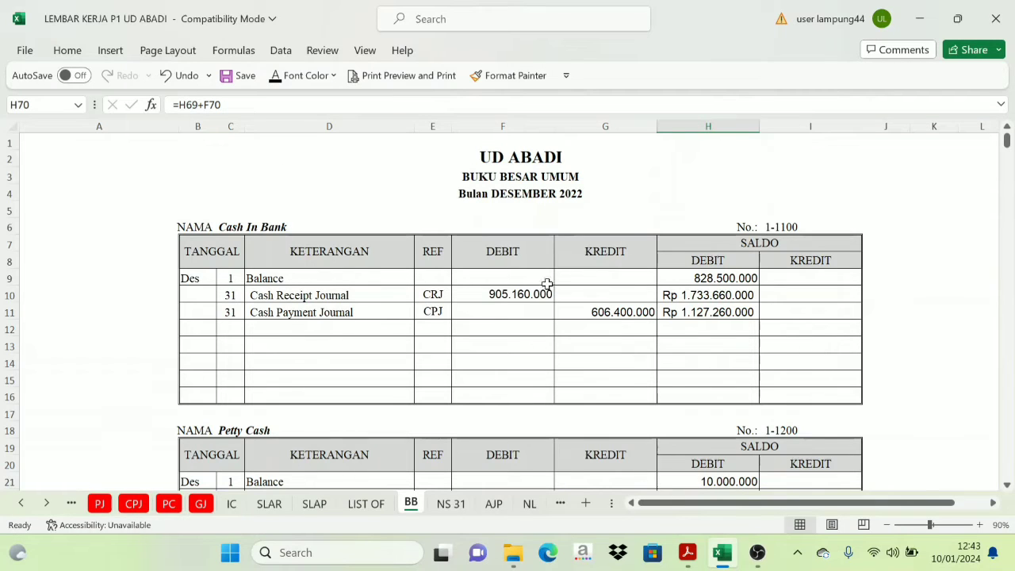
left_click(452, 504)
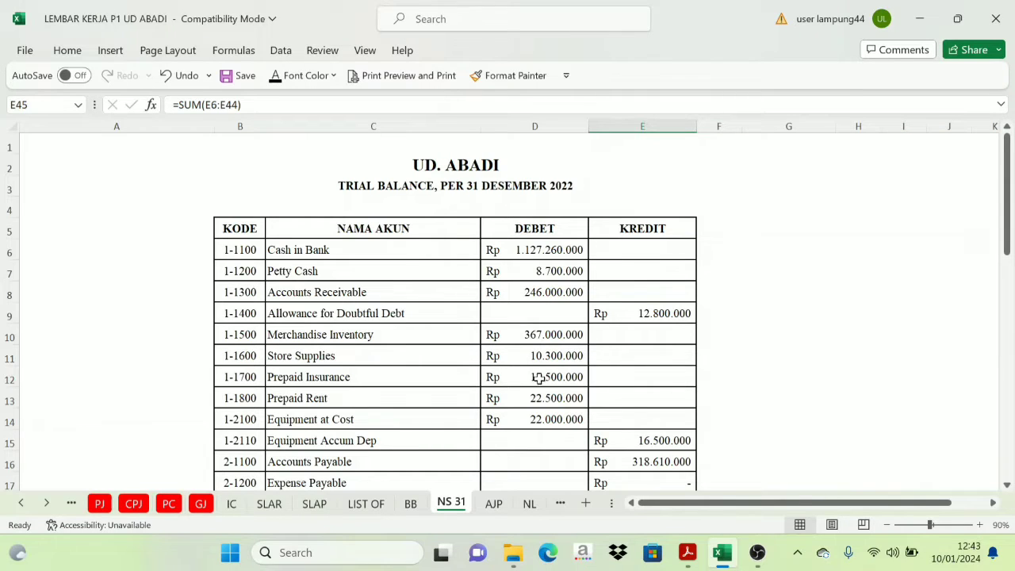
left_click(498, 507)
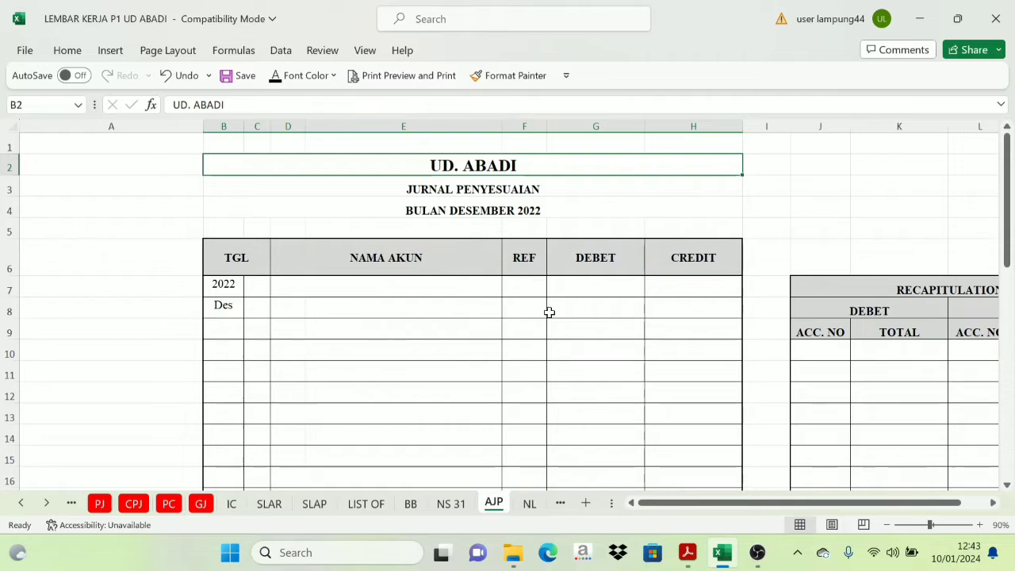
- Switch to the SOAL P1 UD ABADI PDF in Acrobat Reader and read the year-end adjustment data in memo BM12-1
left_click(687, 552)
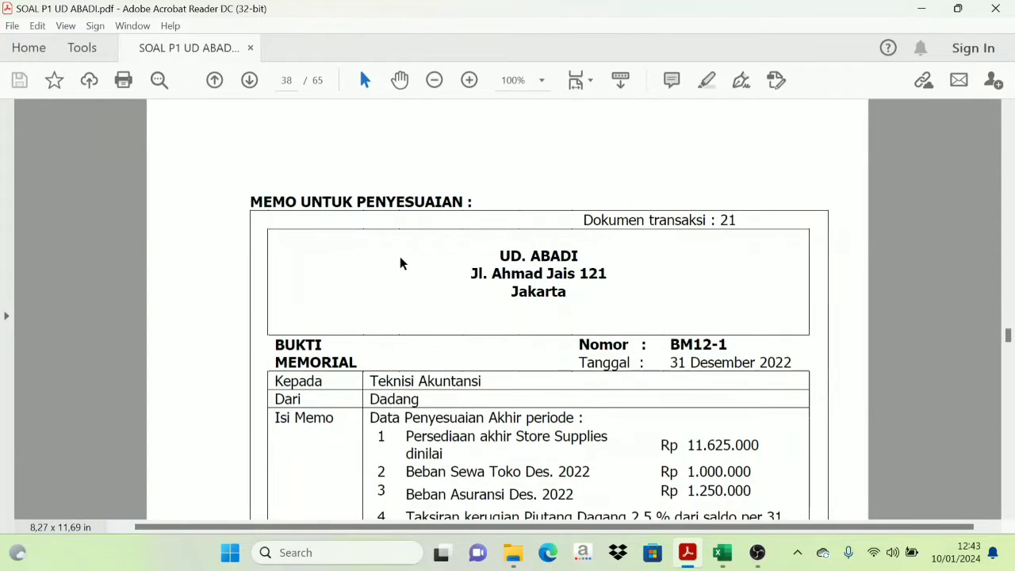
scroll(413, 275, "down", 1)
scroll(414, 275, "down", 1)
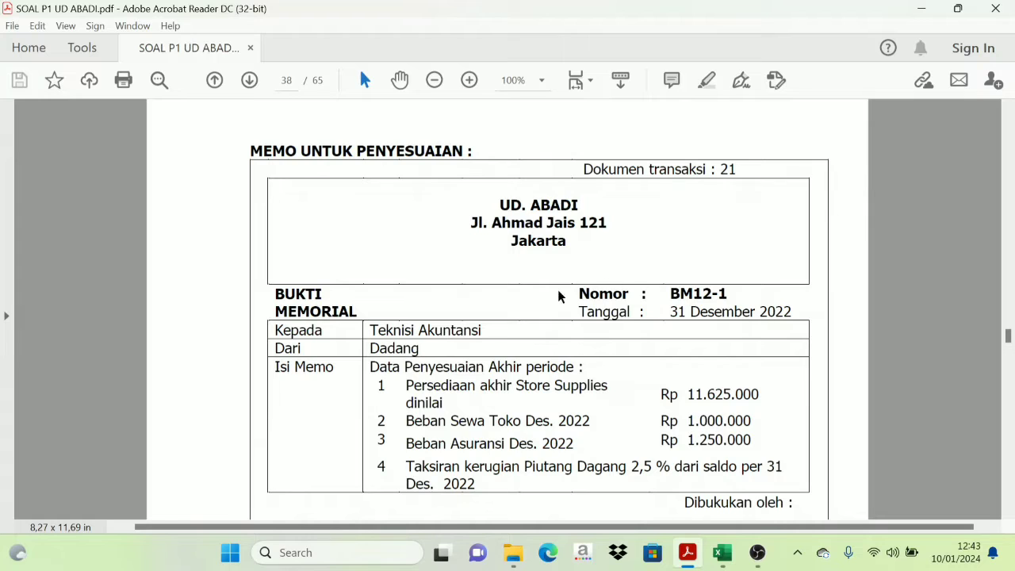
scroll(476, 328, "down", 2)
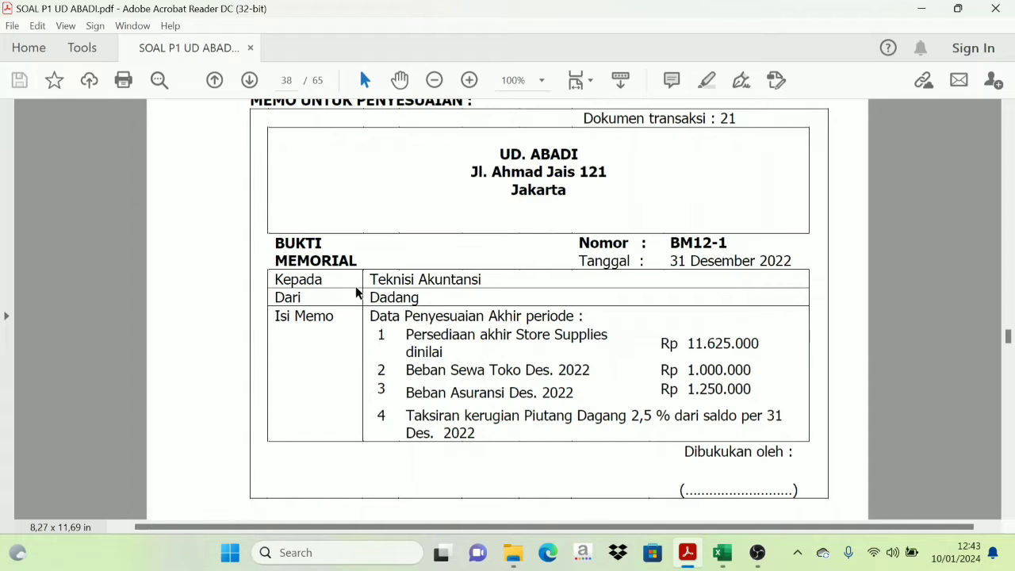
scroll(457, 316, "up", 3)
scroll(468, 341, "down", 2)
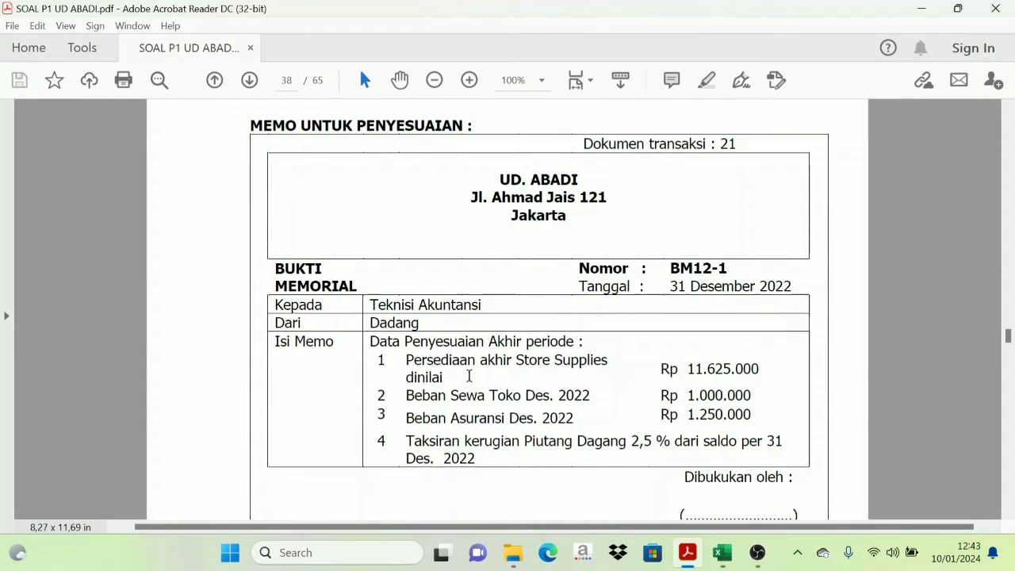
scroll(469, 376, "up", 1)
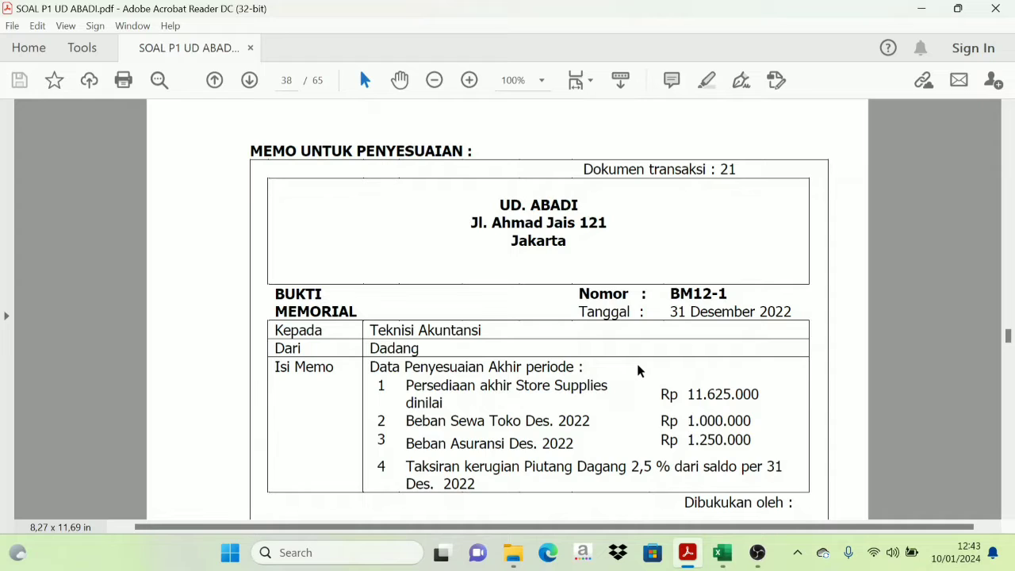
scroll(639, 375, "down", 2)
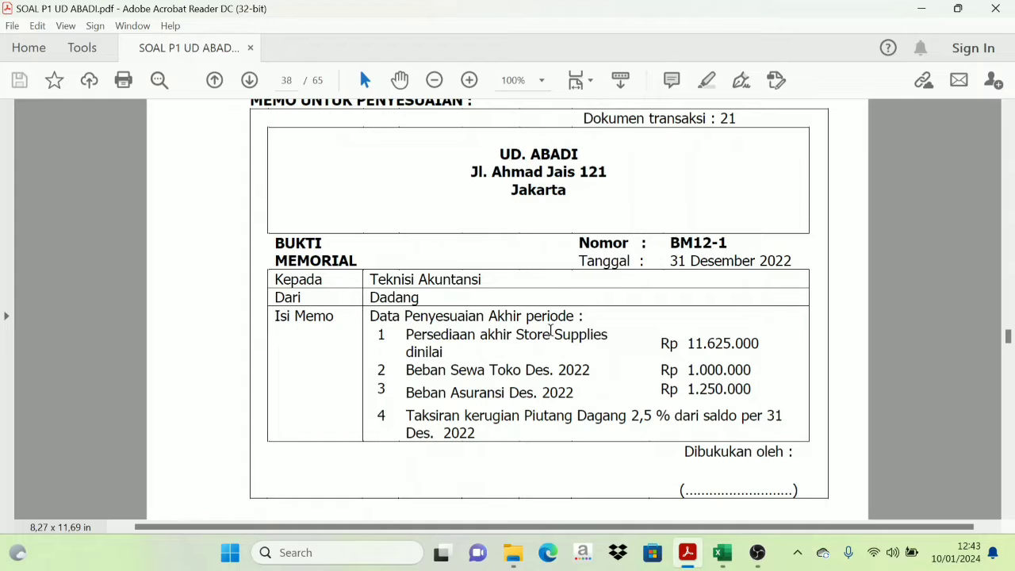
scroll(503, 347, "down", 2)
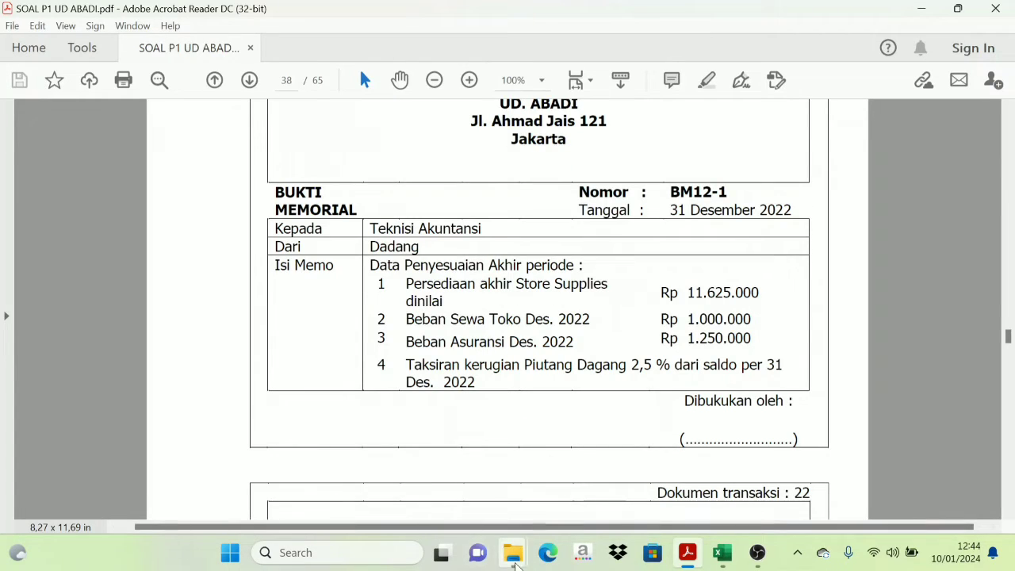
- Return to the Excel workbook and examine the Store Supplies row in the NS 31 trial balance
mouse_move(513, 553)
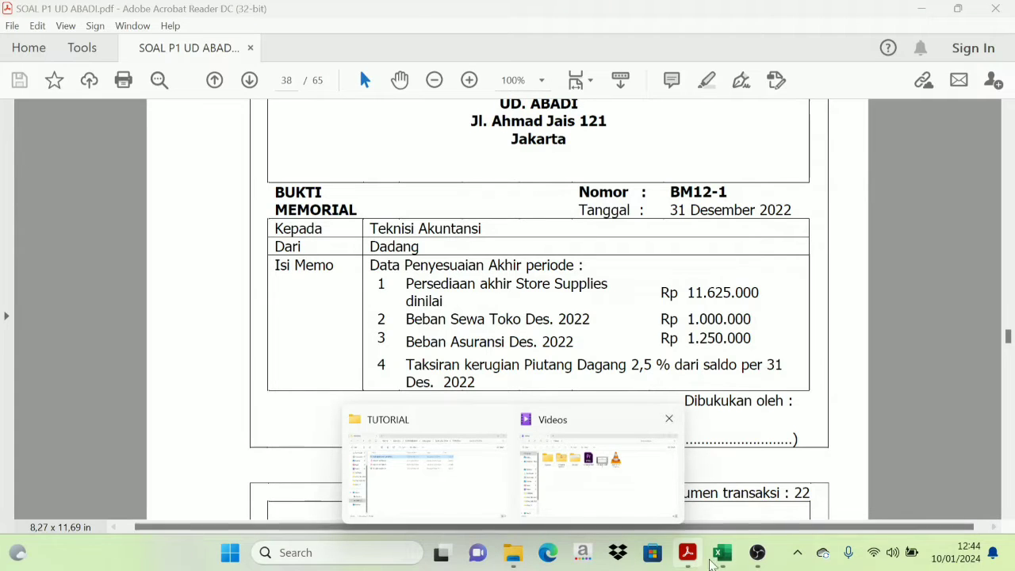
left_click(721, 552)
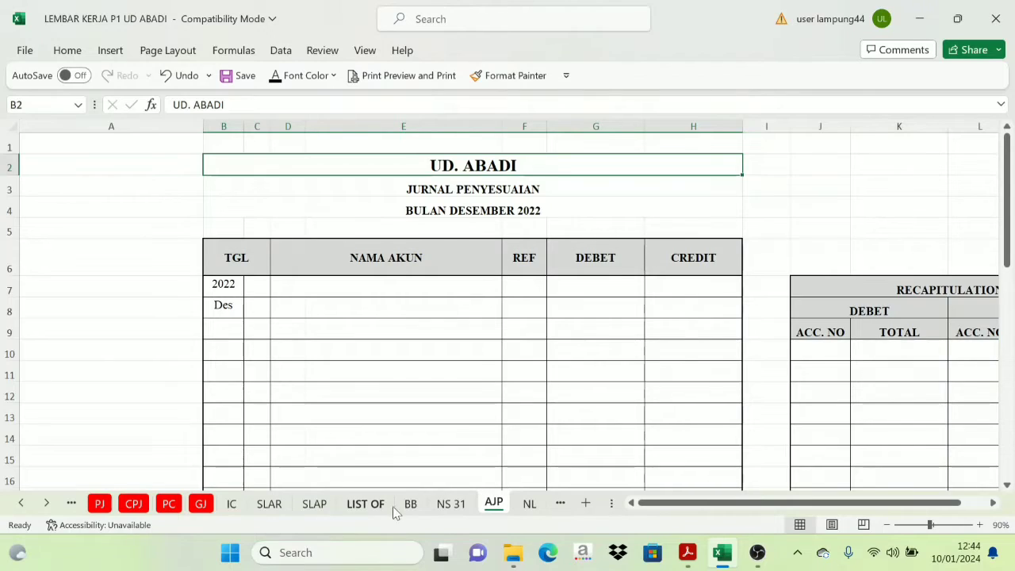
left_click(449, 506)
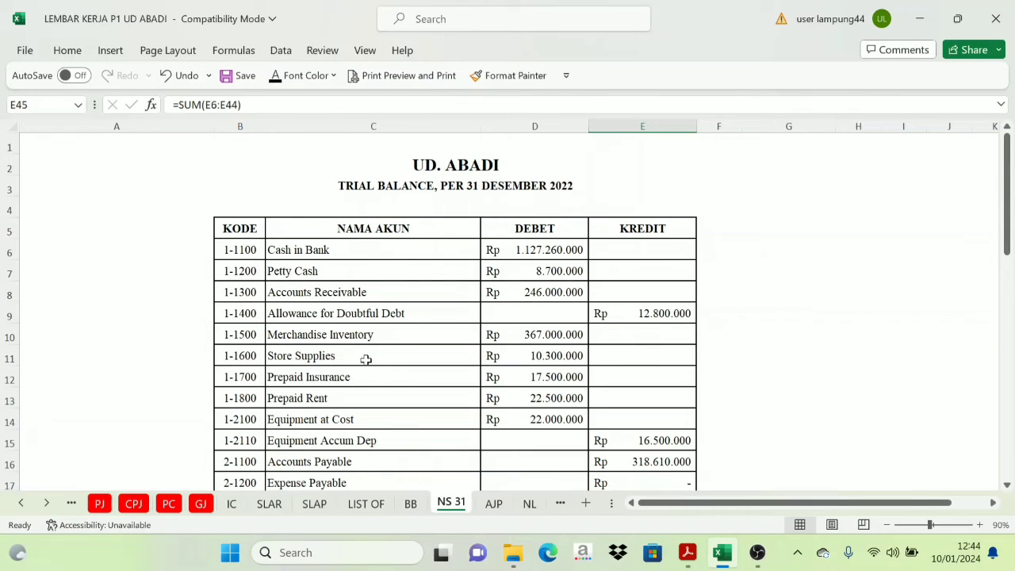
left_click(309, 357)
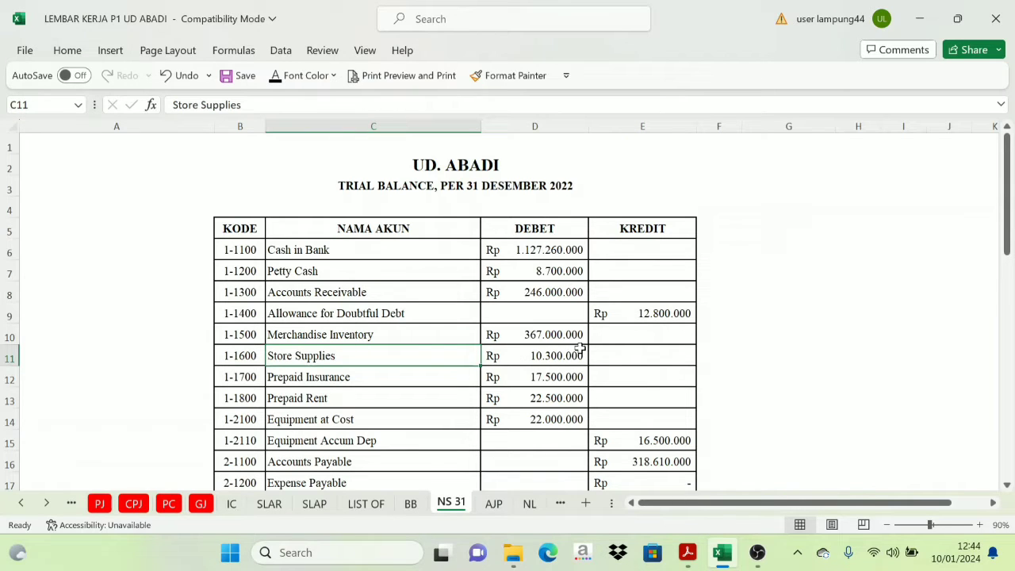
- Arrange the workbook and the PDF side by side, showing the trial balance amounts next to the adjustment data of memo BM12-1
key("super+Left")
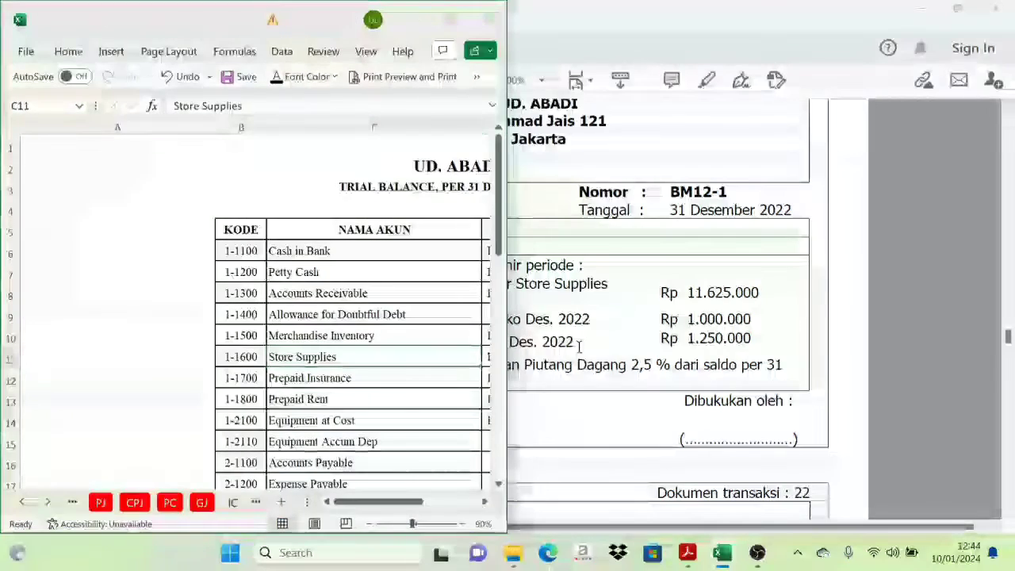
left_click(662, 246)
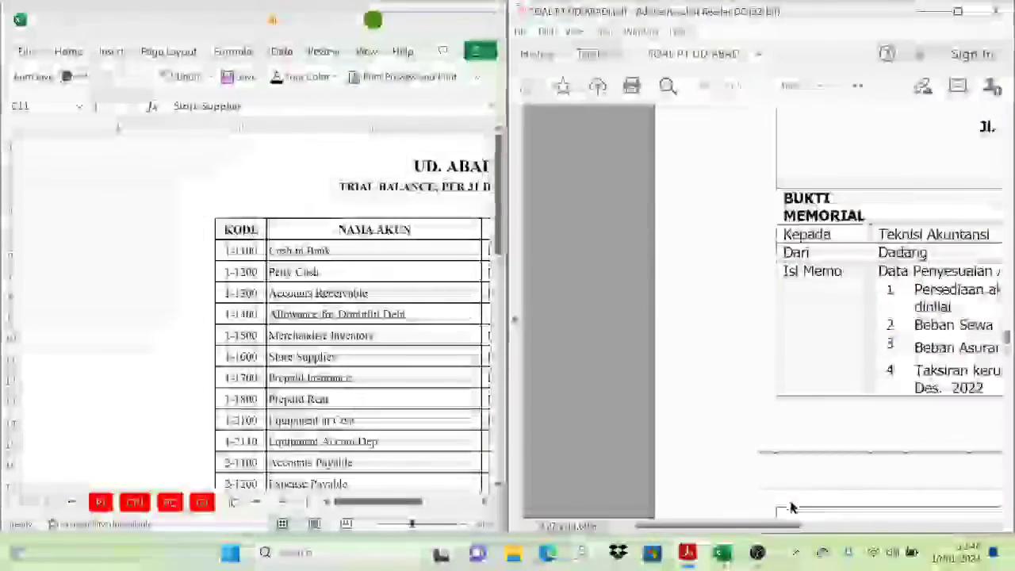
left_click_drag(775, 526, 891, 538)
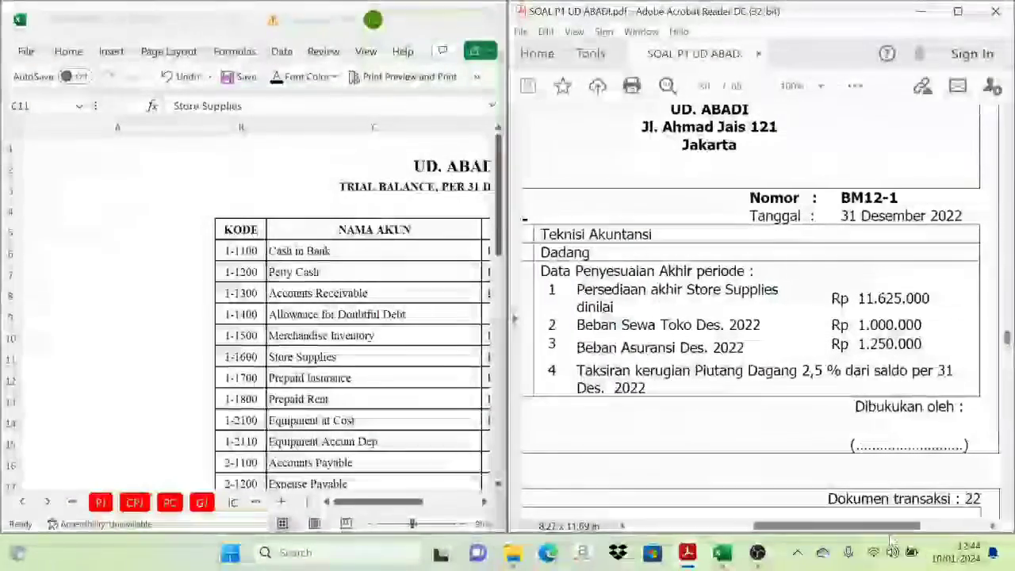
left_click_drag(364, 506, 415, 506)
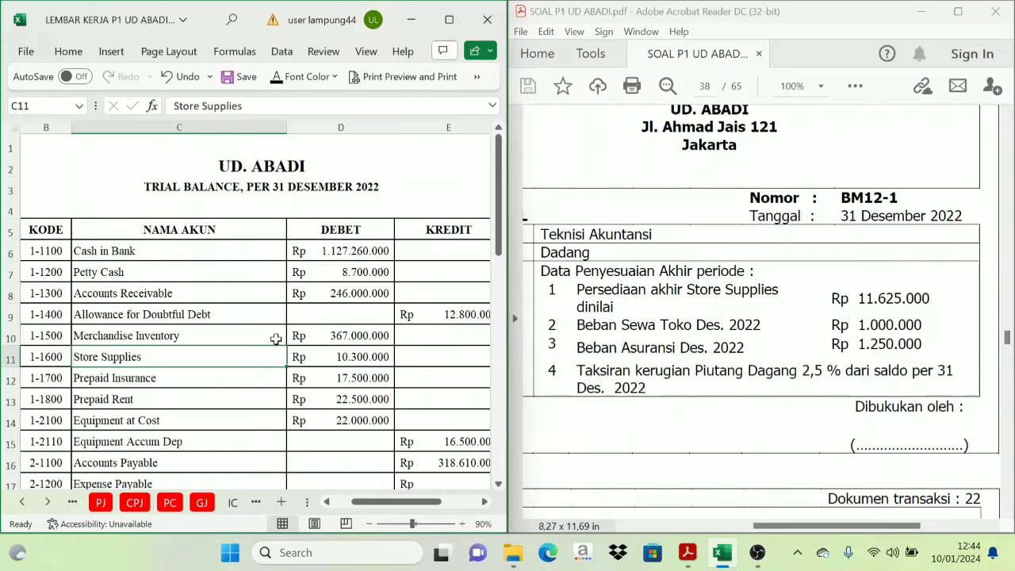
left_click(441, 316)
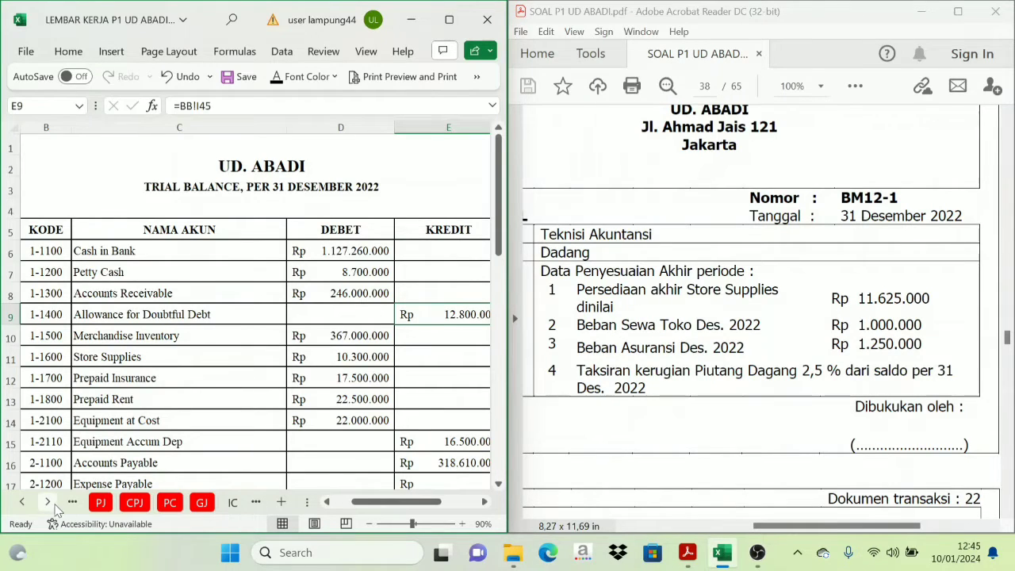
- On the AJP sheet, apply black font to the date in C7 and to the Store Supplies and Store Supplies Expense account names in D7:E8
left_click(48, 502)
left_click(48, 502)
left_click(49, 502)
left_click(49, 502)
left_click(48, 502)
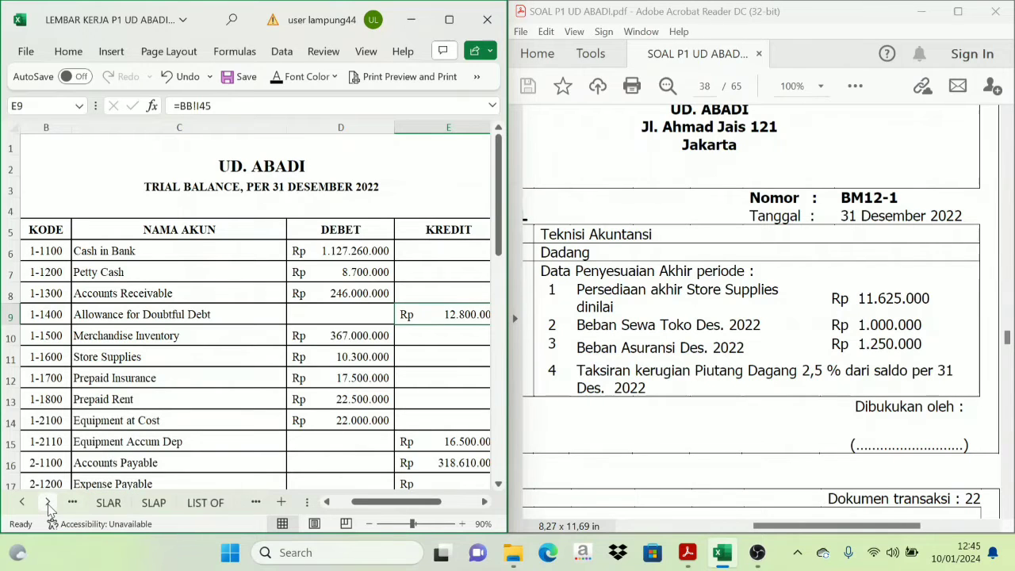
left_click(48, 502)
left_click(48, 502)
left_click(170, 503)
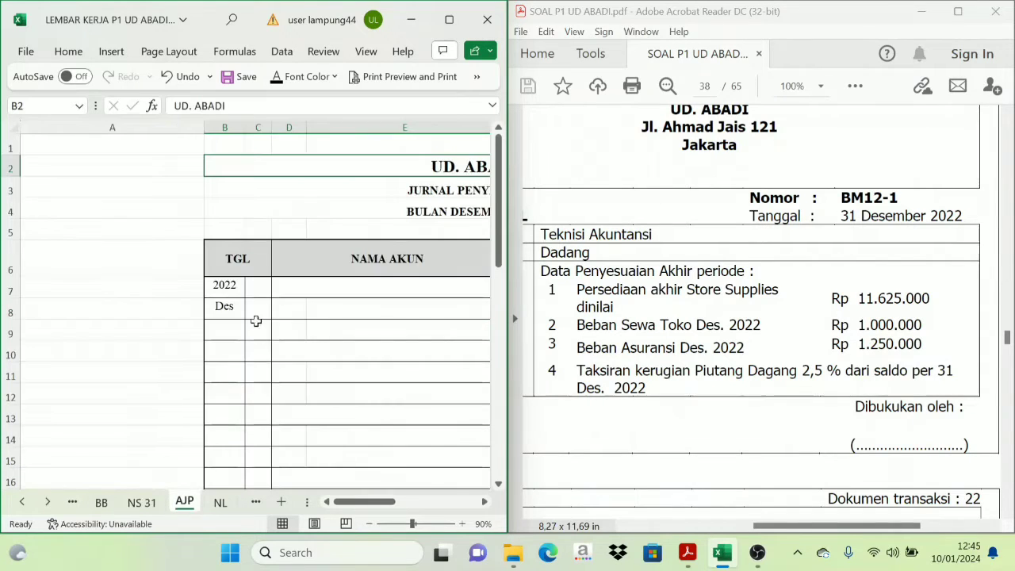
left_click(259, 287)
left_click_drag(393, 501, 404, 501)
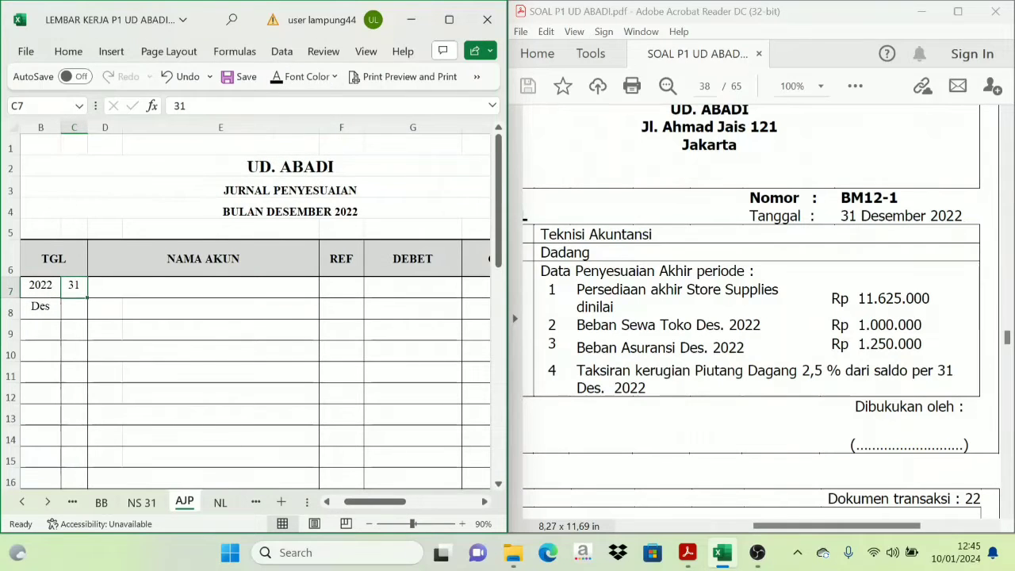
left_click_drag(94, 292, 167, 306)
left_click(279, 77)
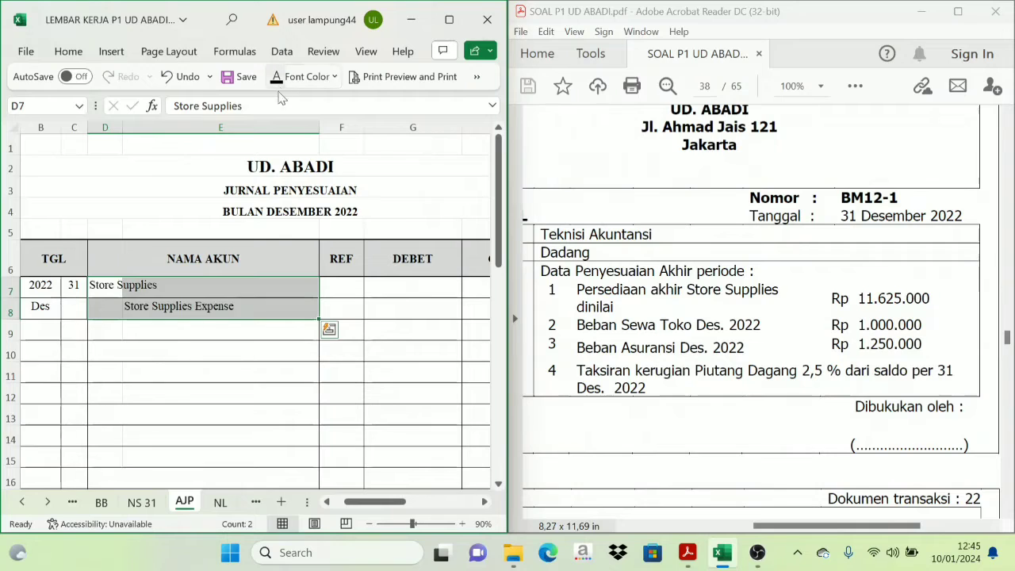
left_click(163, 344)
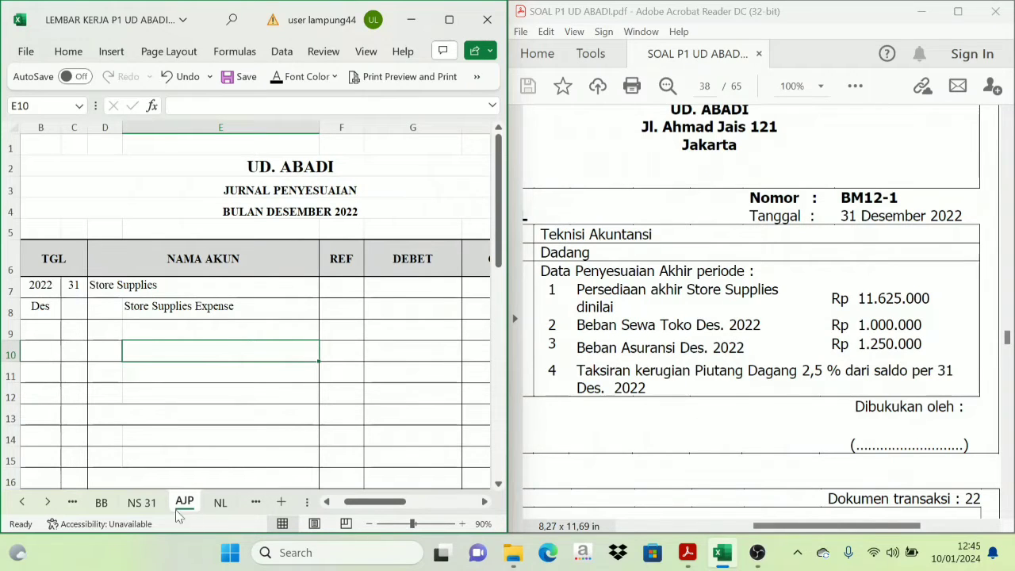
- Compare the Store Supplies balance in the NS 31 trial balance with the ending store supplies value in the memo
left_click(141, 502)
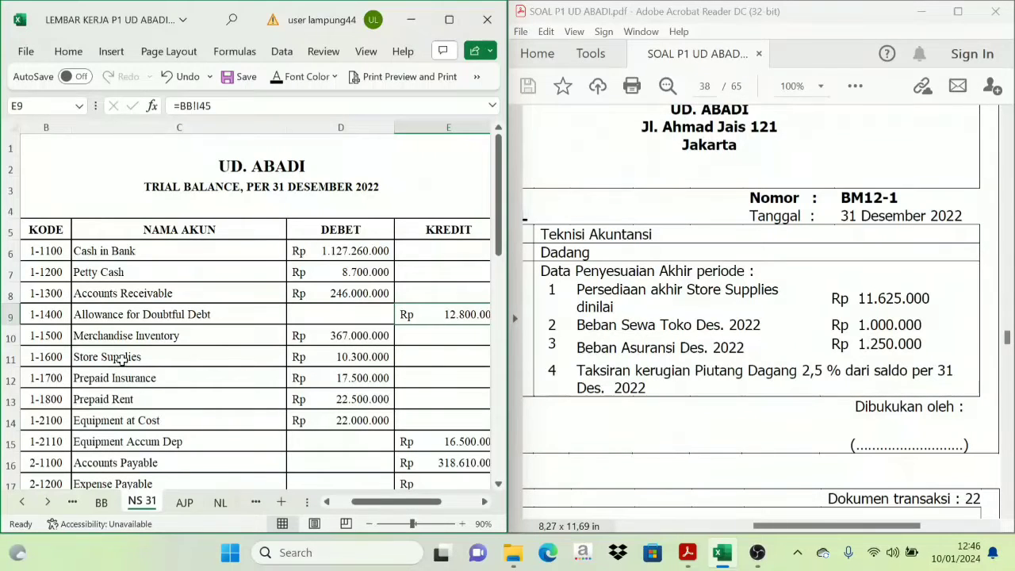
left_click(354, 355)
left_click(892, 291)
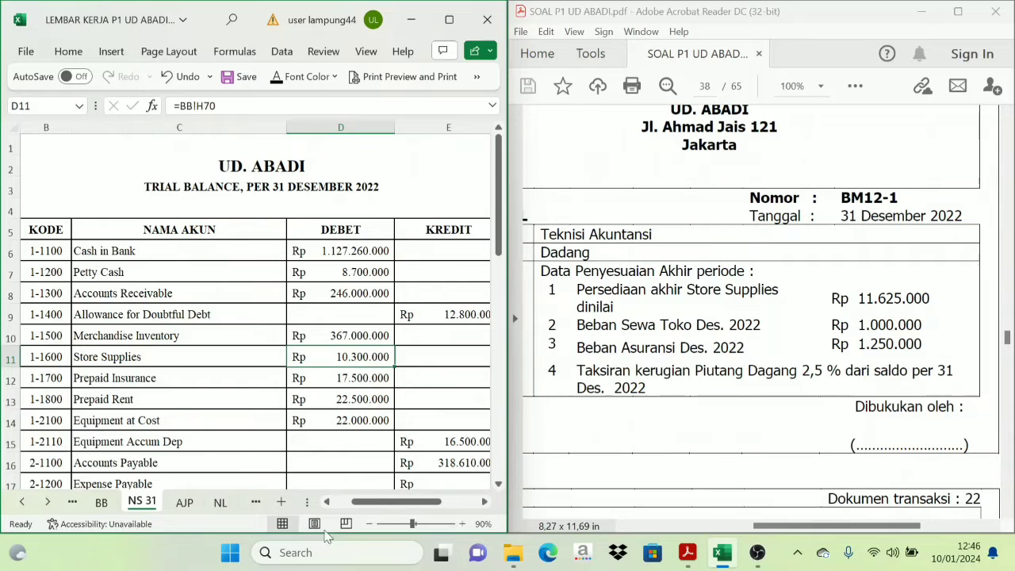
- On the AJP sheet, apply black font to the debit and credit amounts of the store supplies entry in G7:H8
left_click(184, 502)
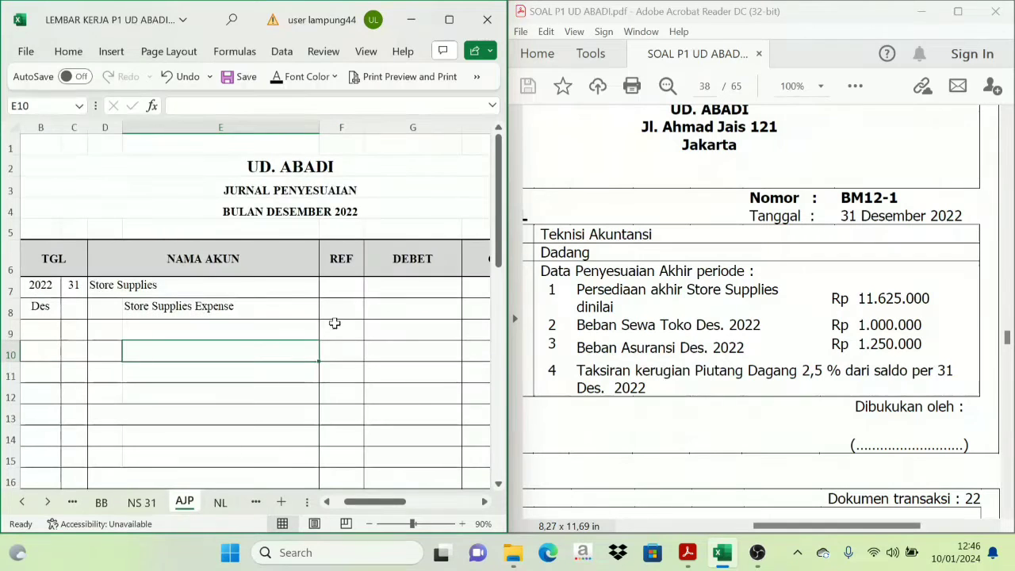
left_click_drag(372, 290, 466, 306)
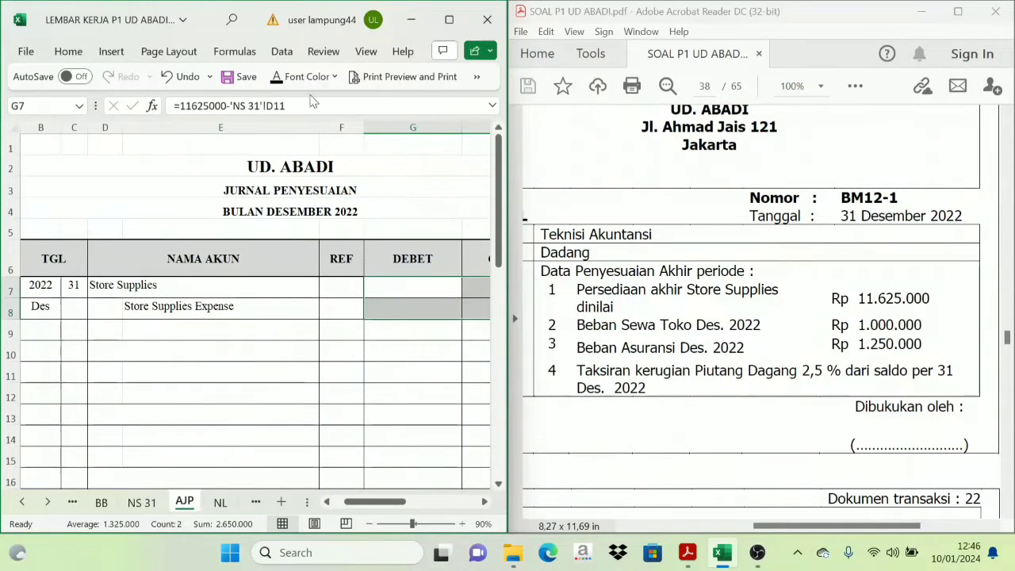
left_click(277, 79)
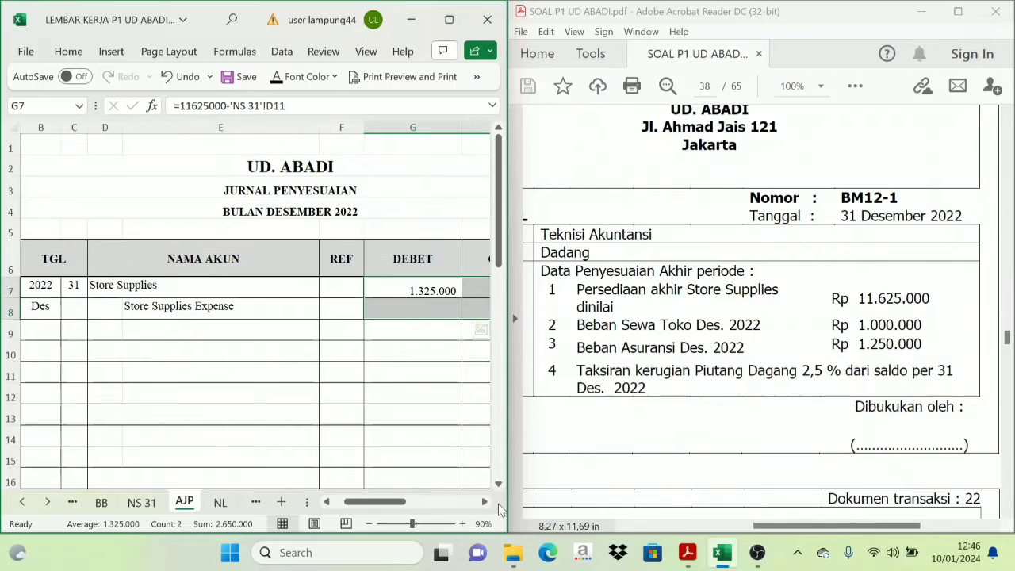
left_click(485, 502)
left_click(453, 397)
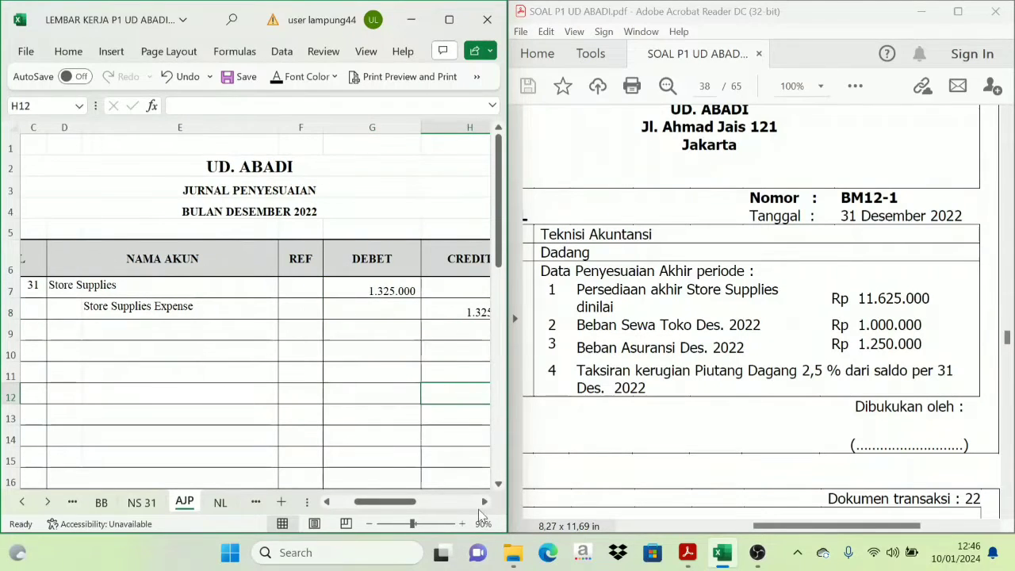
left_click(484, 502)
left_click(485, 502)
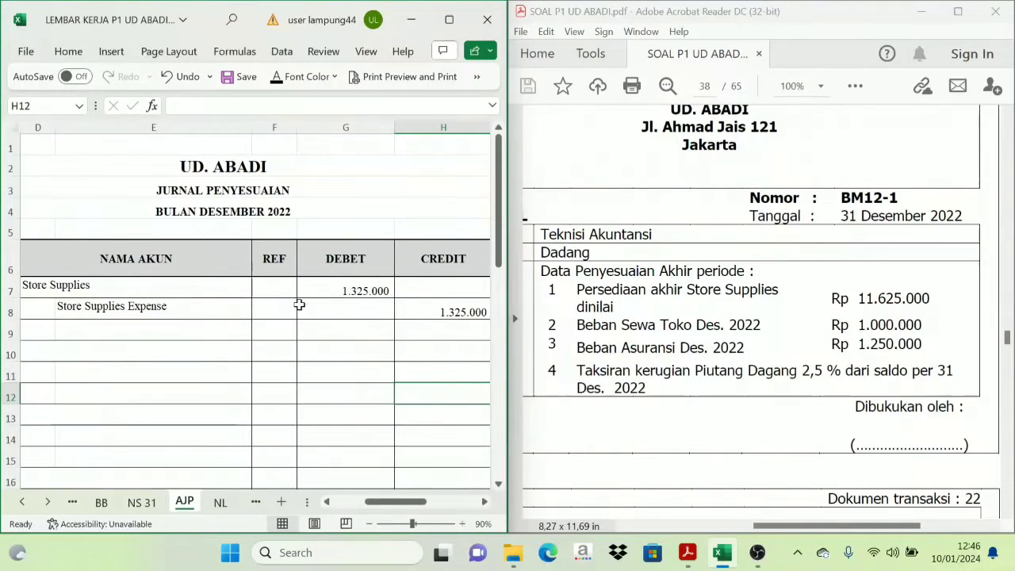
- Apply black font to the REF account codes of the store supplies entry in F7:F8
left_click_drag(274, 290, 272, 306)
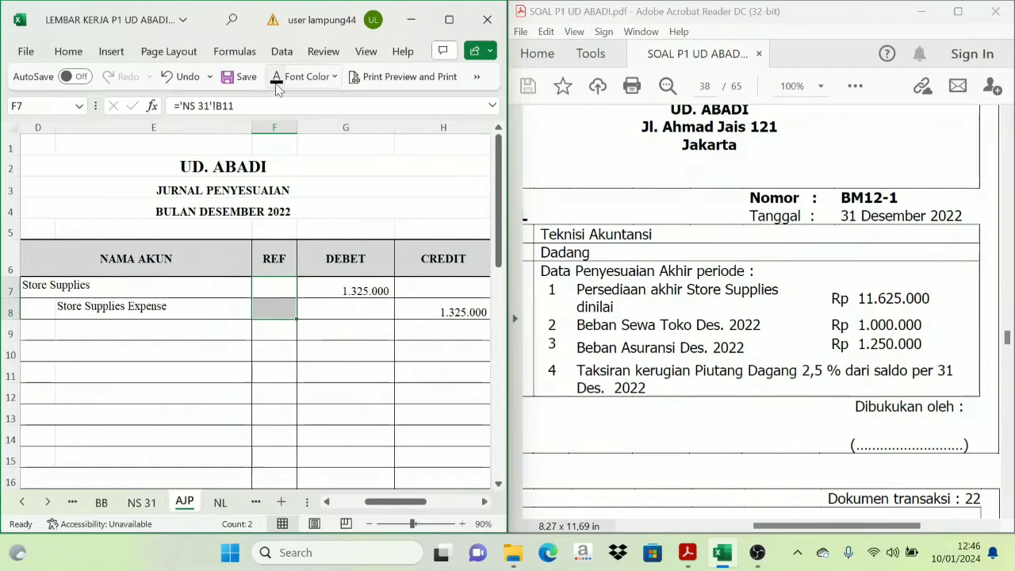
key("ctrl+v")
left_click(388, 317)
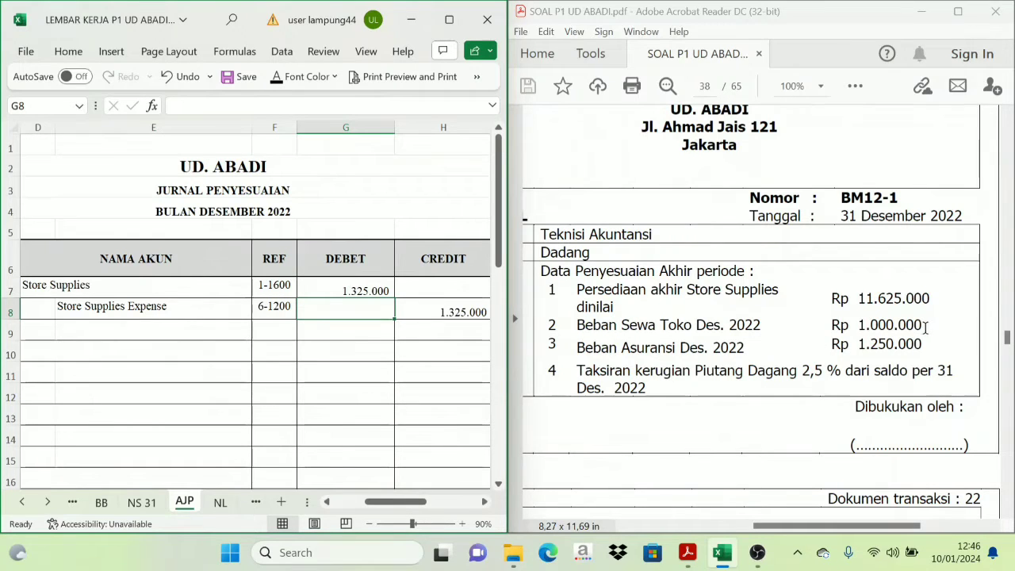
left_click_drag(395, 501, 381, 506)
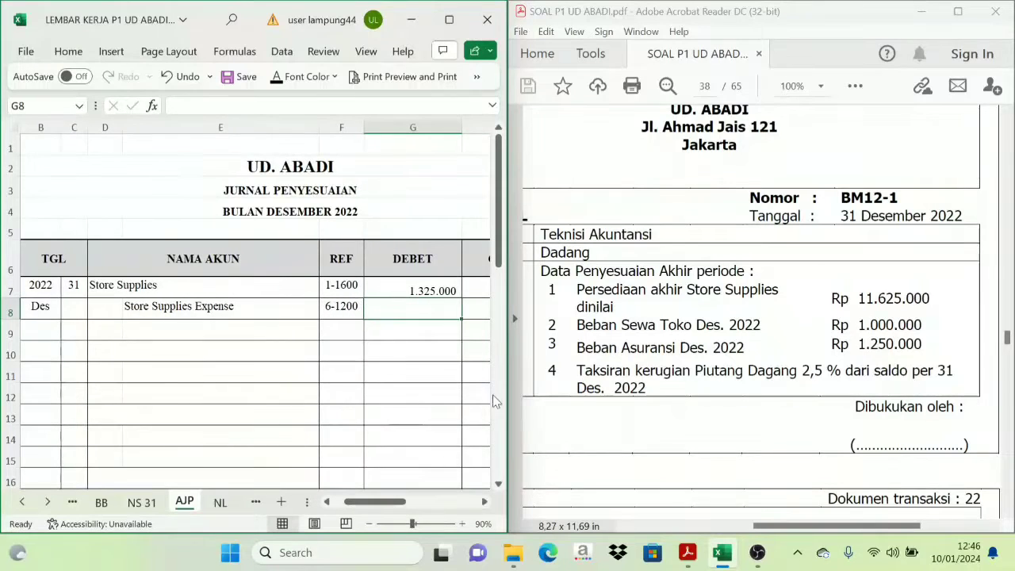
- On the AJP sheet, apply black font to the Rent Expense and Prepaid Rent account names in D10:E11
left_click(75, 351)
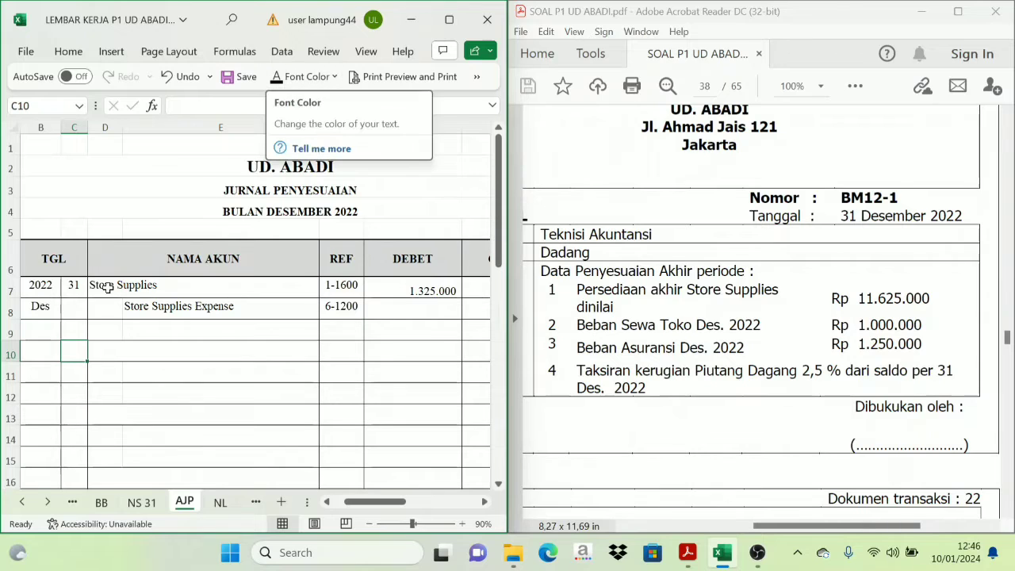
left_click_drag(100, 349, 160, 367)
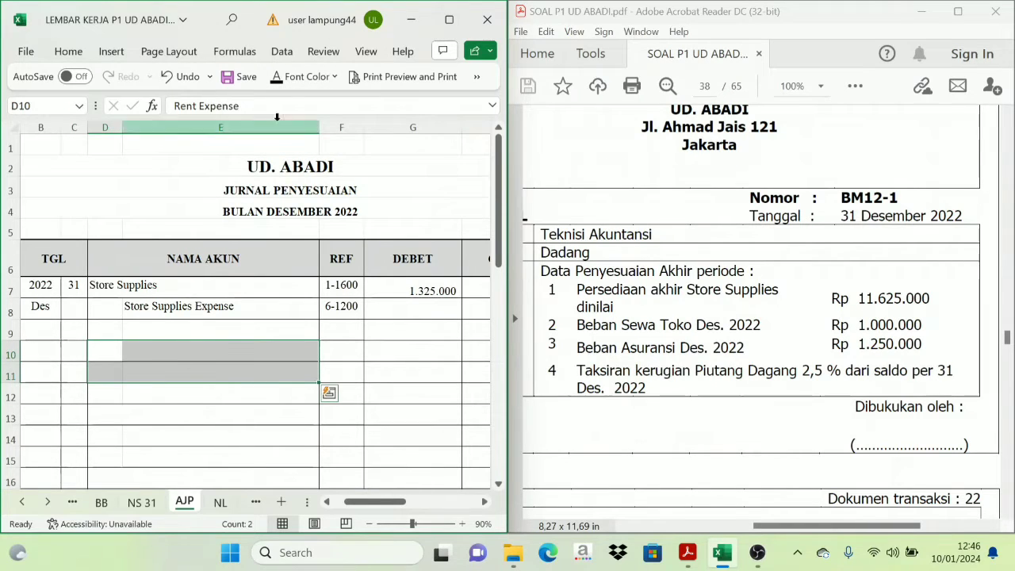
left_click(283, 79)
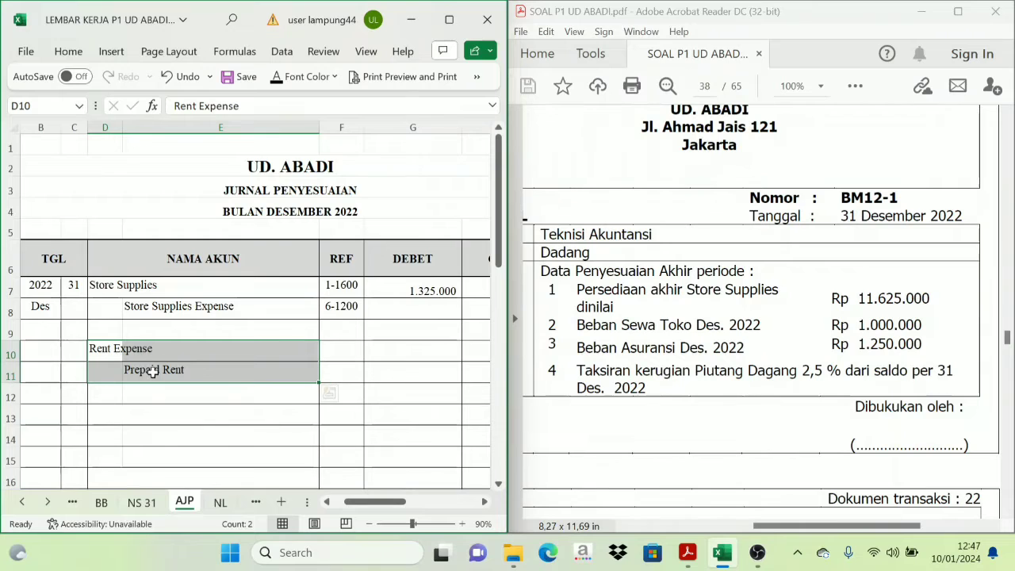
- Apply black font to the rent entry's REF account codes in F10:F11 and its debit and credit amounts in G10:H11
left_click_drag(340, 356, 344, 367)
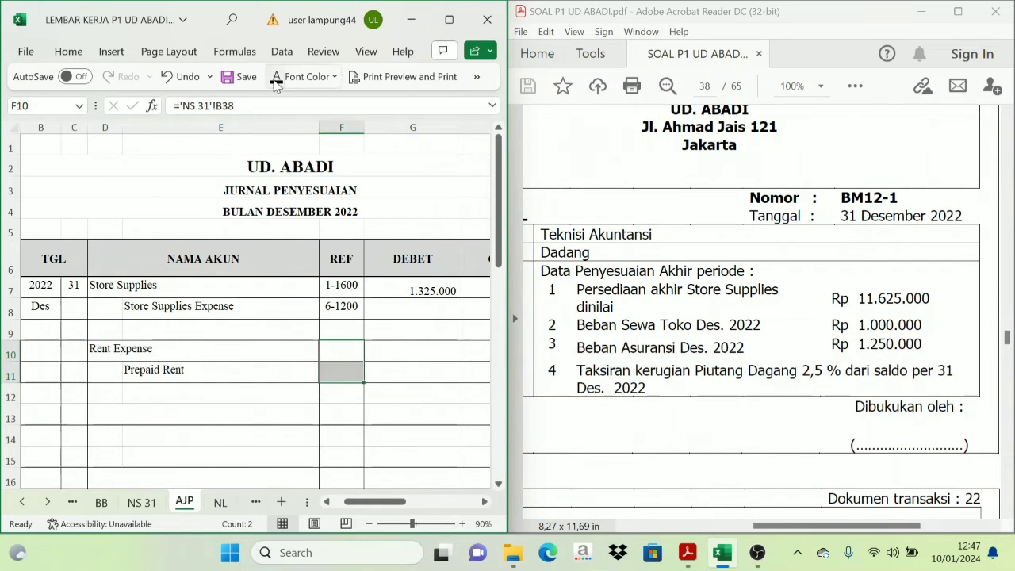
key("ctrl+v")
left_click_drag(419, 350, 473, 367)
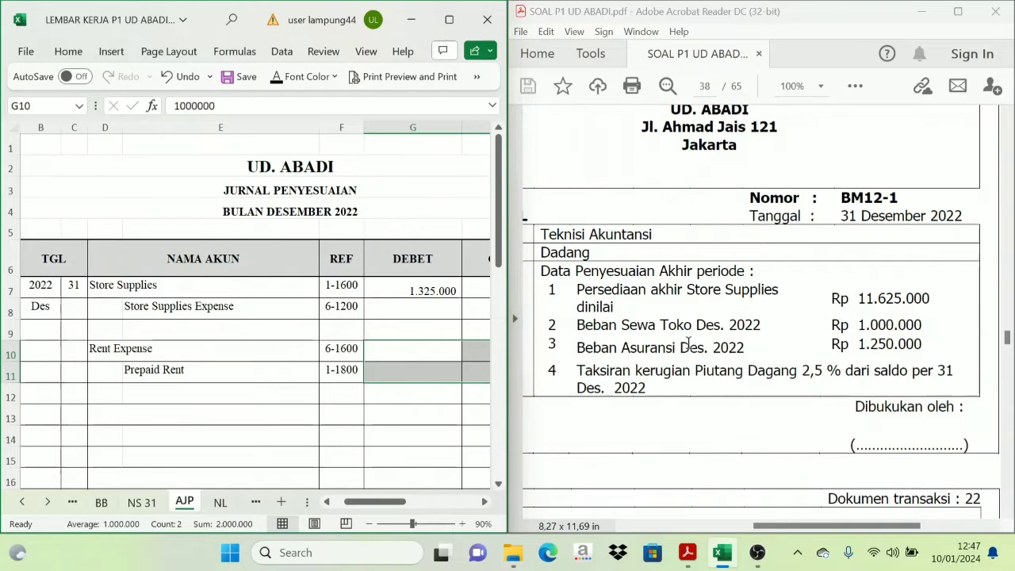
left_click(283, 77)
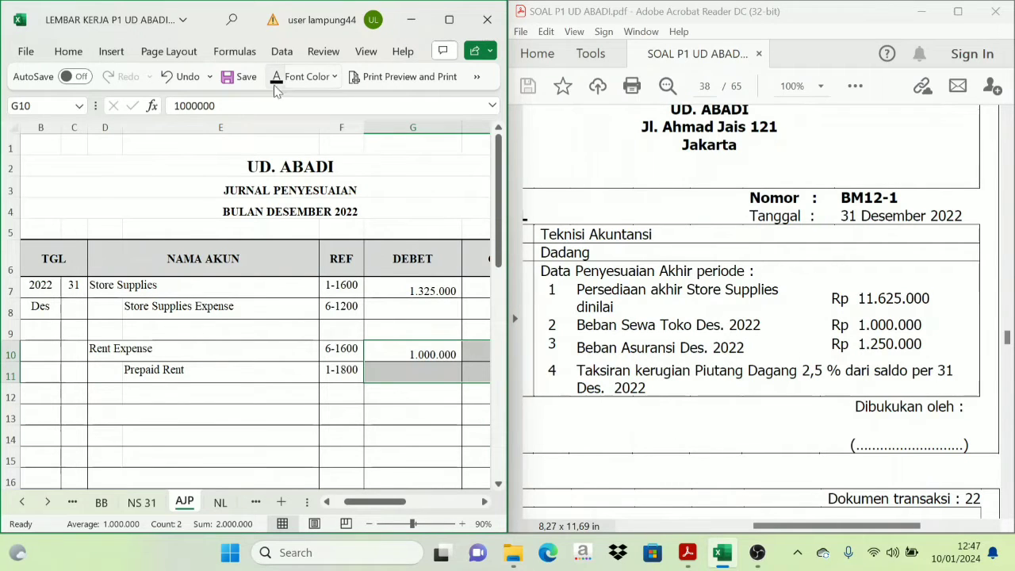
mouse_move(395, 502)
left_mouse_down()
mouse_move(429, 509)
mouse_move(403, 503)
left_mouse_up()
left_click(402, 436)
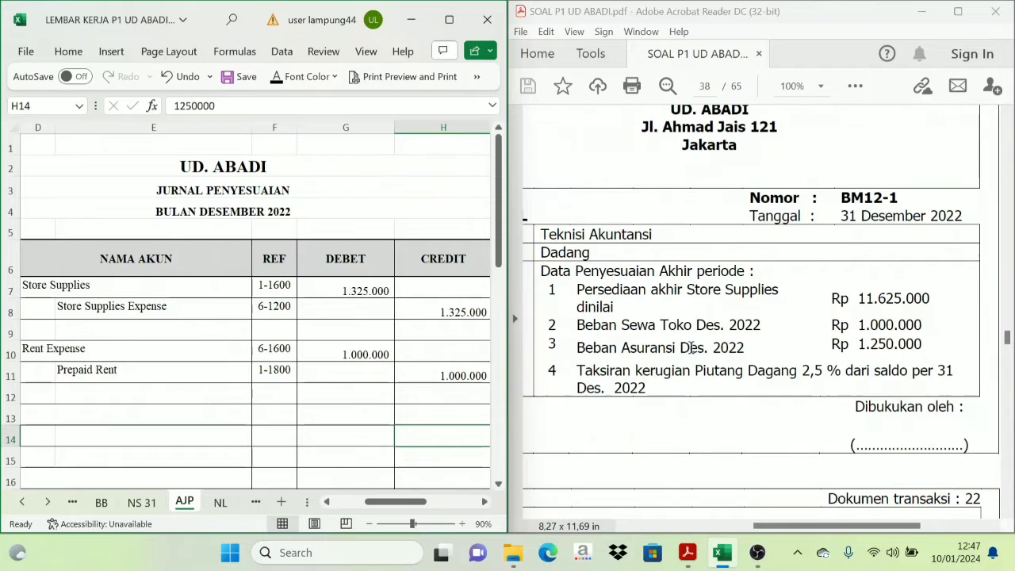
- Apply black font to the Insurance Expense and Prepaid Insurance account names in D13:E14
mouse_move(403, 503)
left_mouse_down()
mouse_move(406, 511)
mouse_move(390, 512)
left_mouse_up()
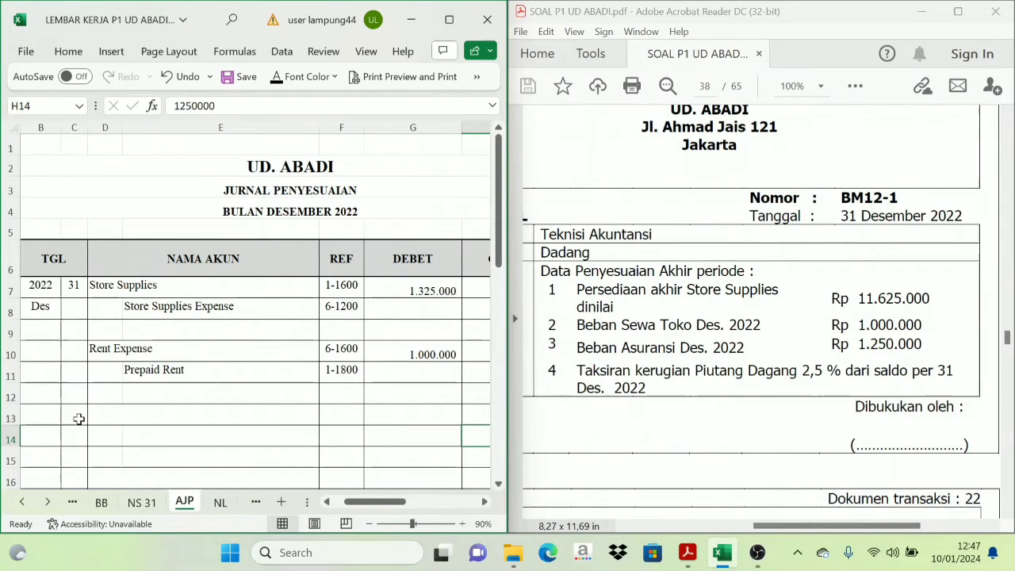
left_click_drag(98, 410, 162, 427)
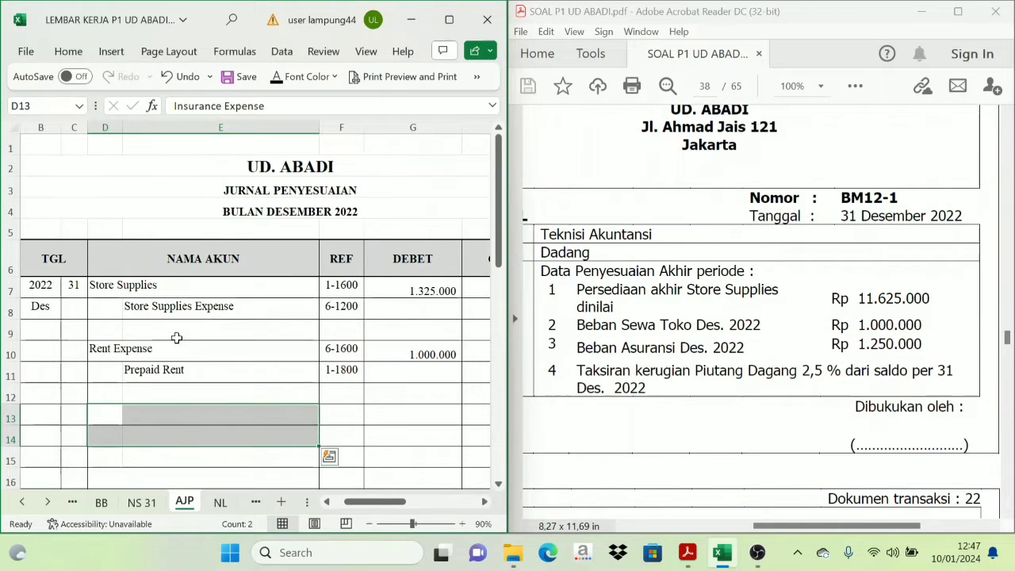
left_click(278, 76)
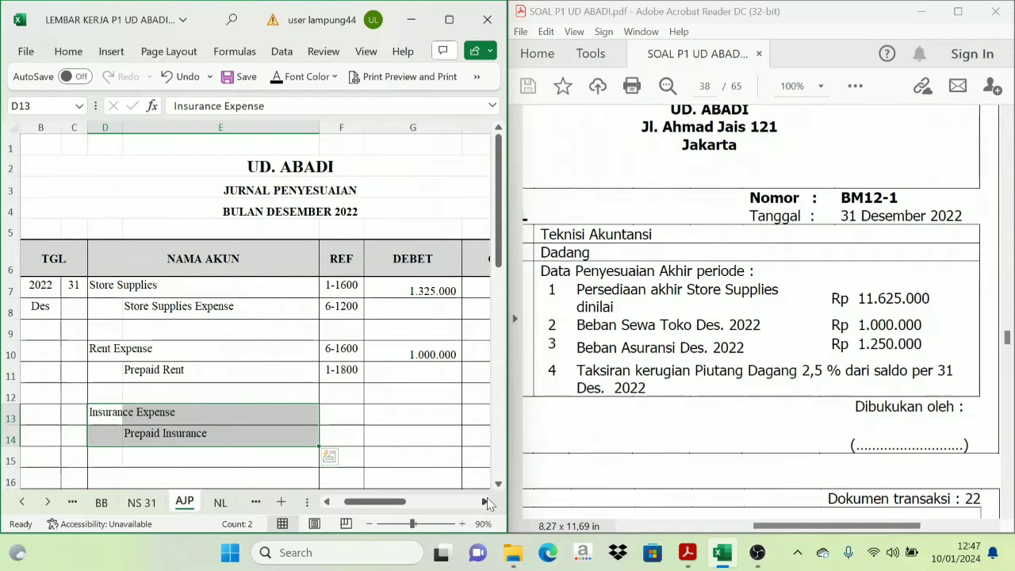
- Apply black font to the insurance entry's REF account codes in F13:F14 and its debit and credit amounts in G13:H14
left_click(485, 501)
left_click_drag(299, 416, 303, 428)
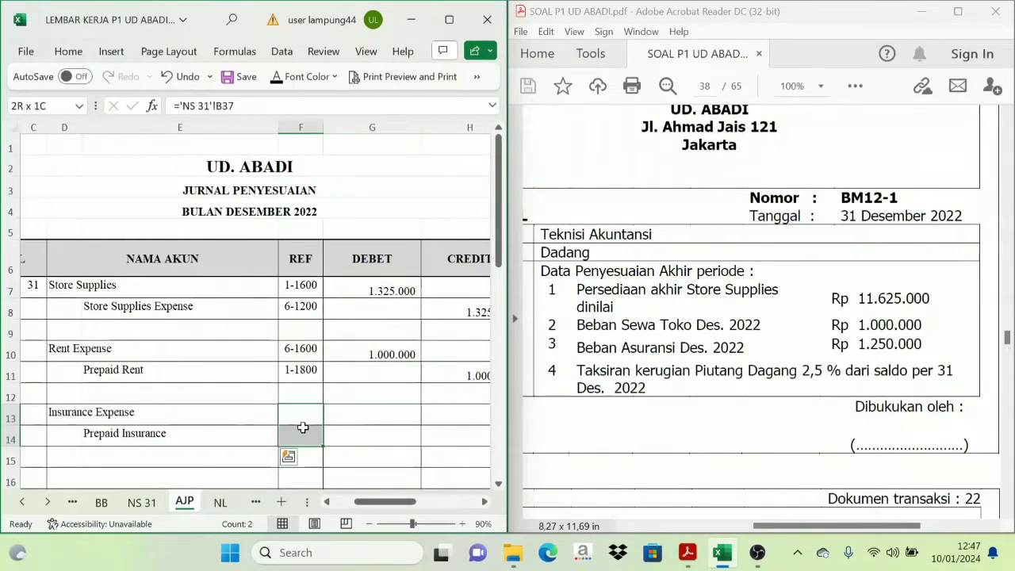
left_click(277, 79)
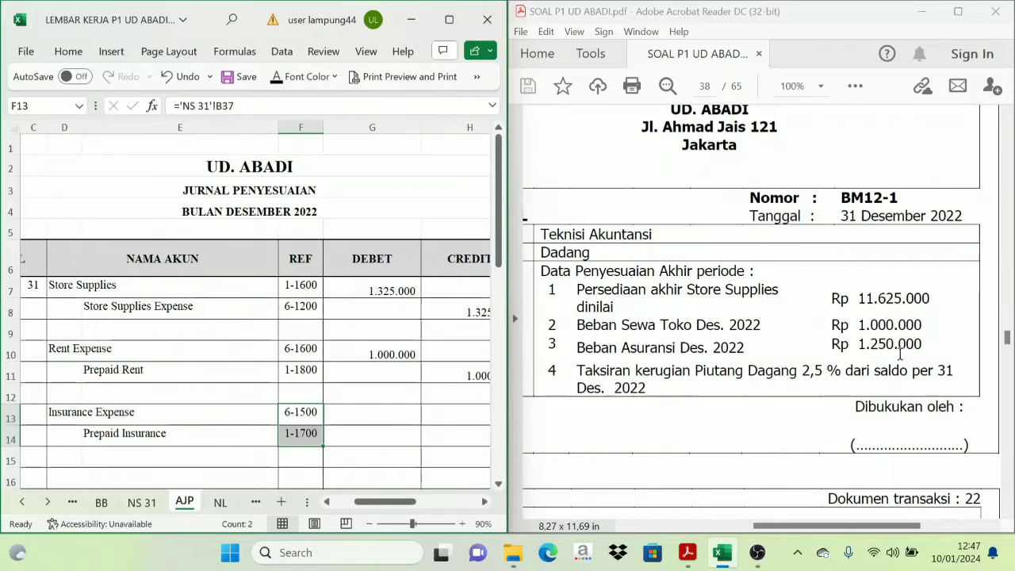
left_click_drag(369, 418, 439, 432)
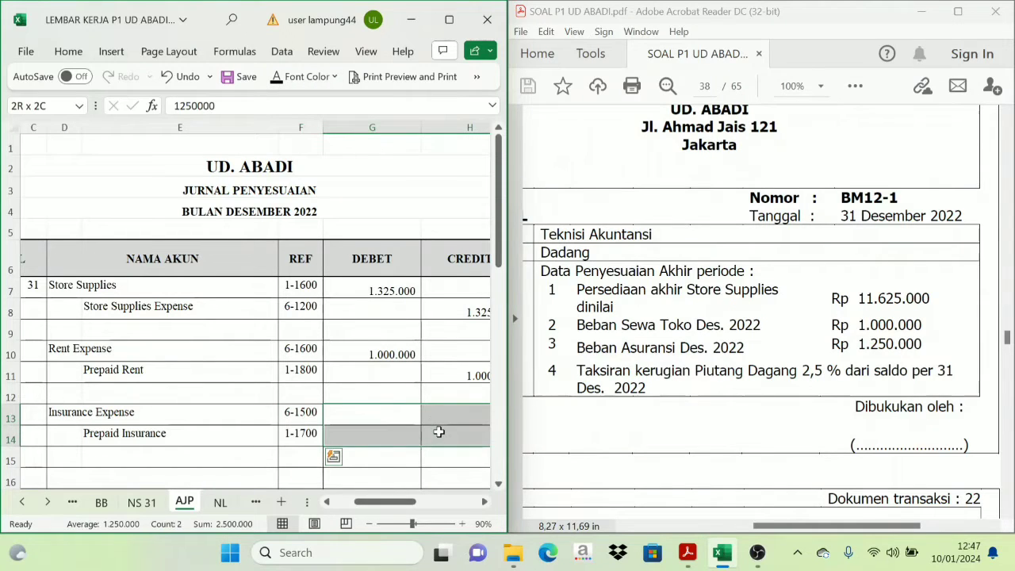
left_click(276, 77)
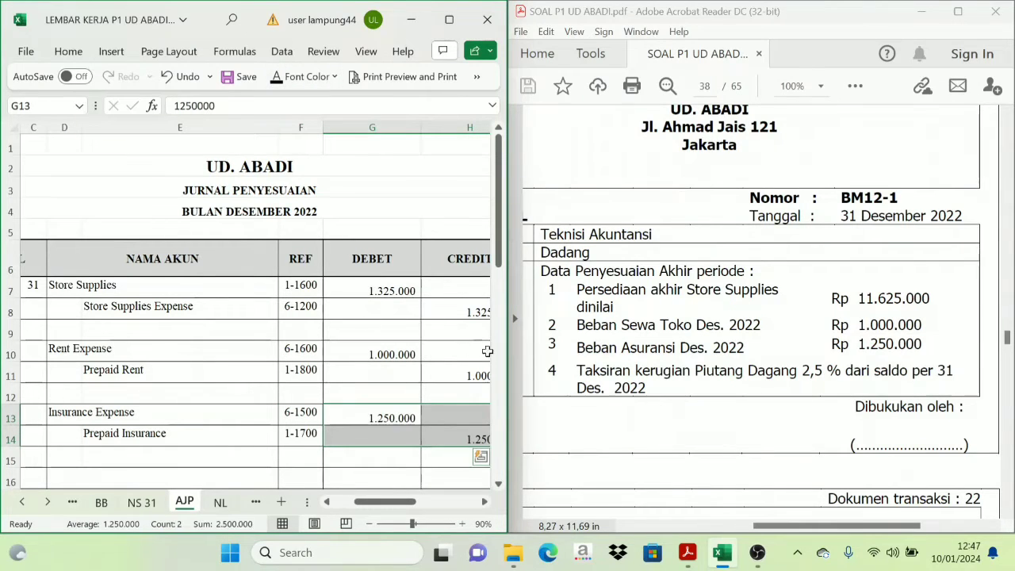
- Read memo item 4 on estimated receivables losses and look up the Accounts Receivable balance in the NS 31 trial balance
mouse_move(395, 502)
left_mouse_down()
mouse_move(423, 506)
mouse_move(396, 510)
left_mouse_up()
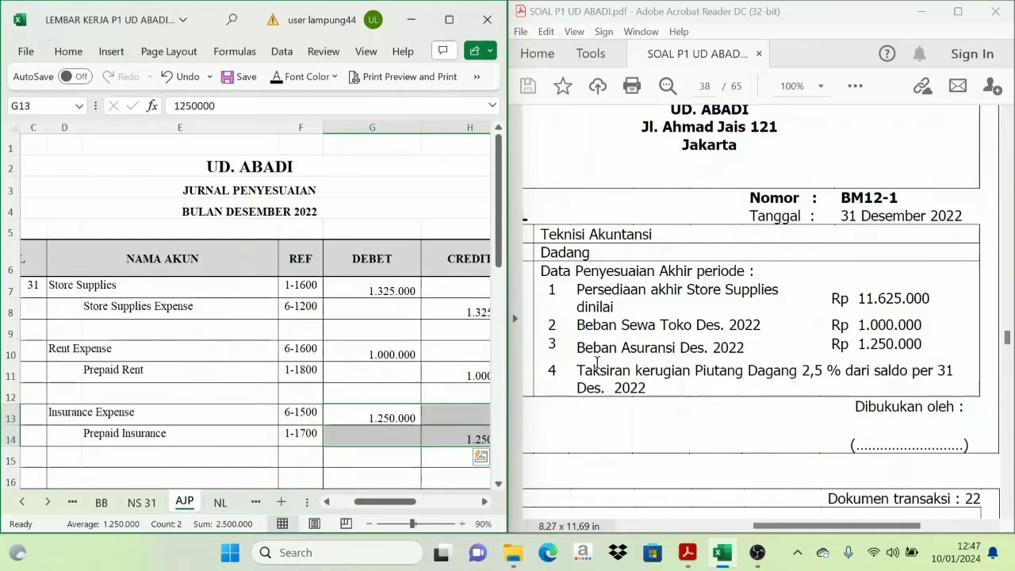
left_click_drag(382, 512, 373, 505)
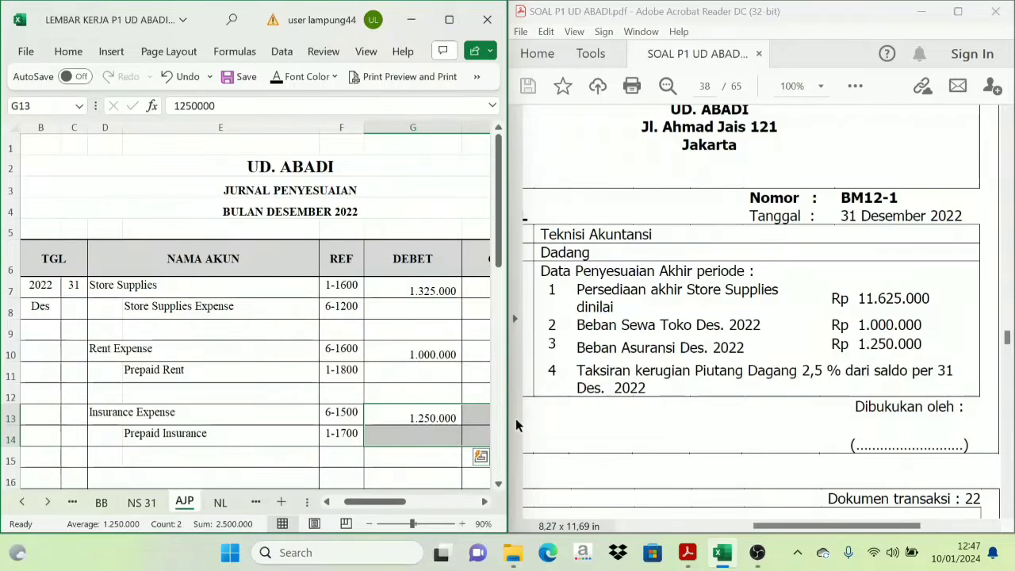
scroll(469, 432, "down", 1)
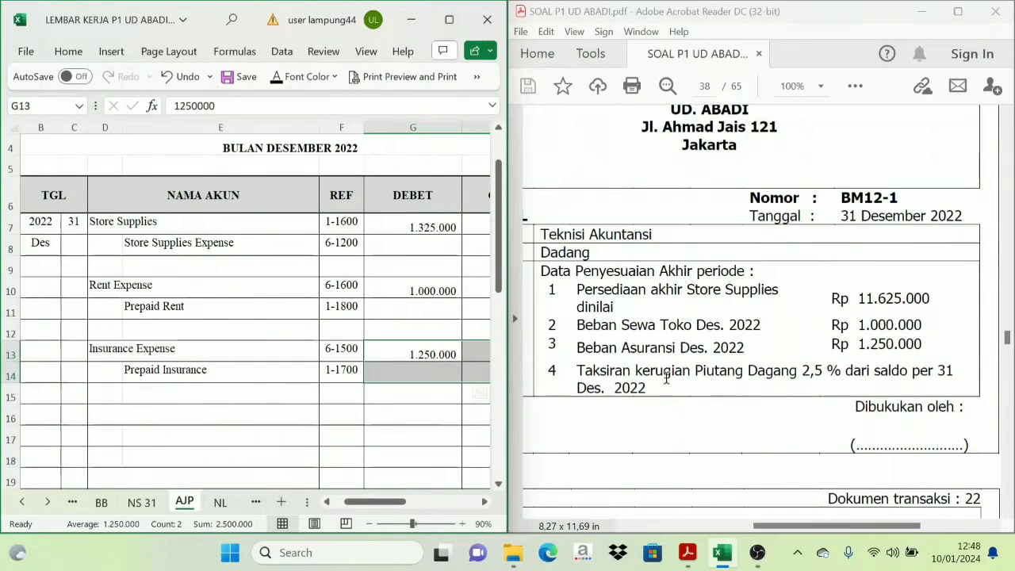
left_click(675, 350)
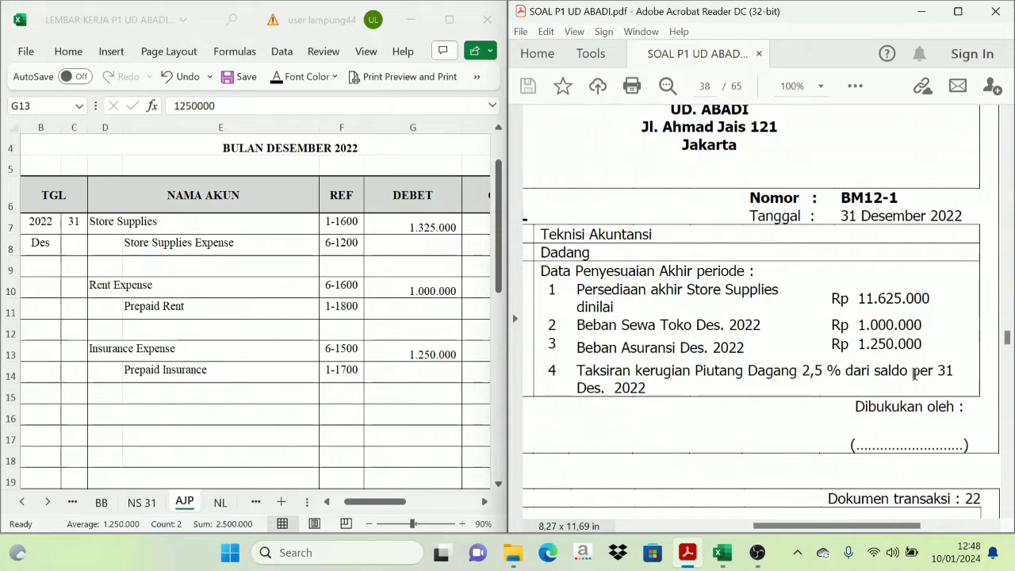
left_click(158, 507)
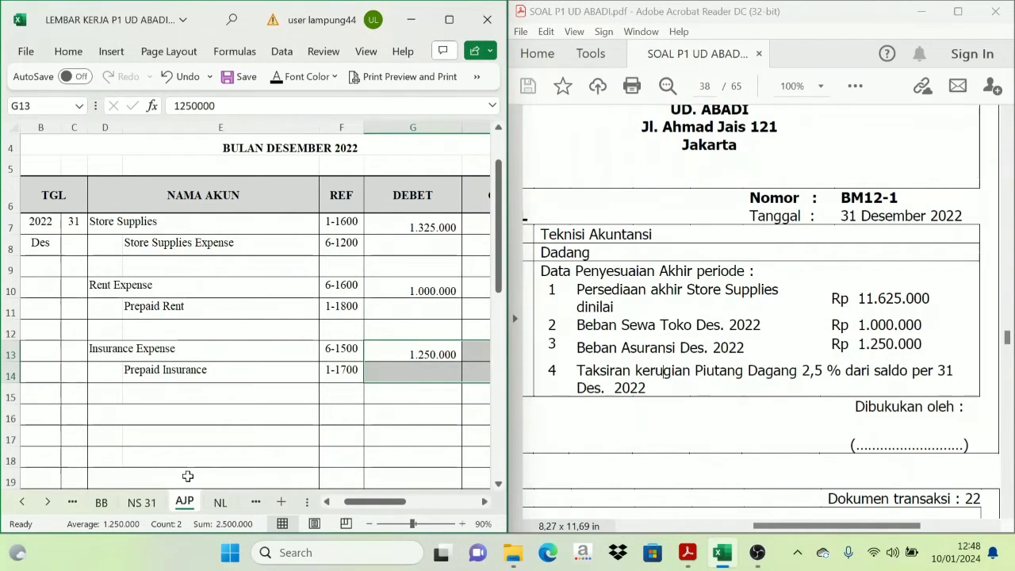
left_click(141, 502)
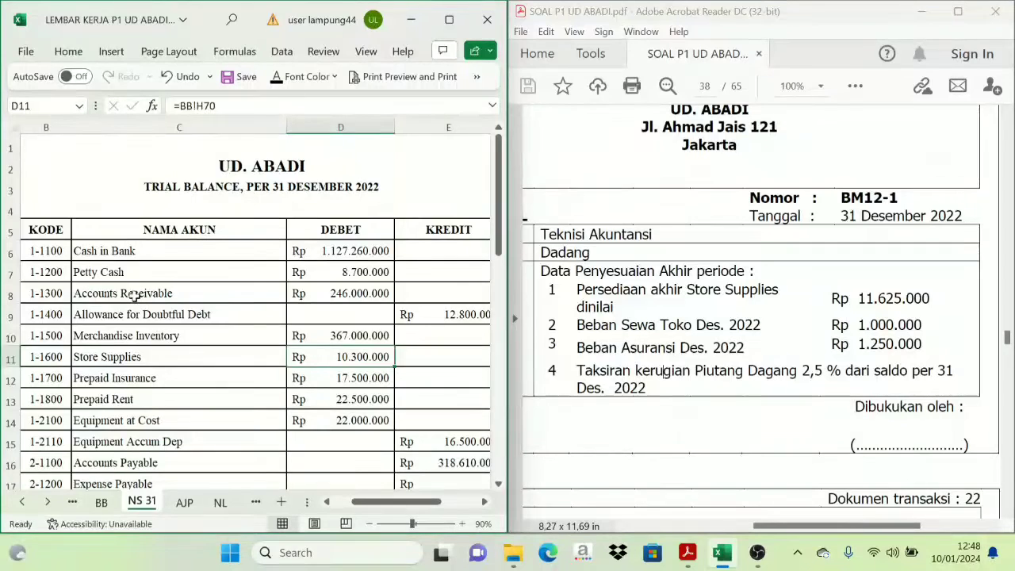
left_click(135, 294)
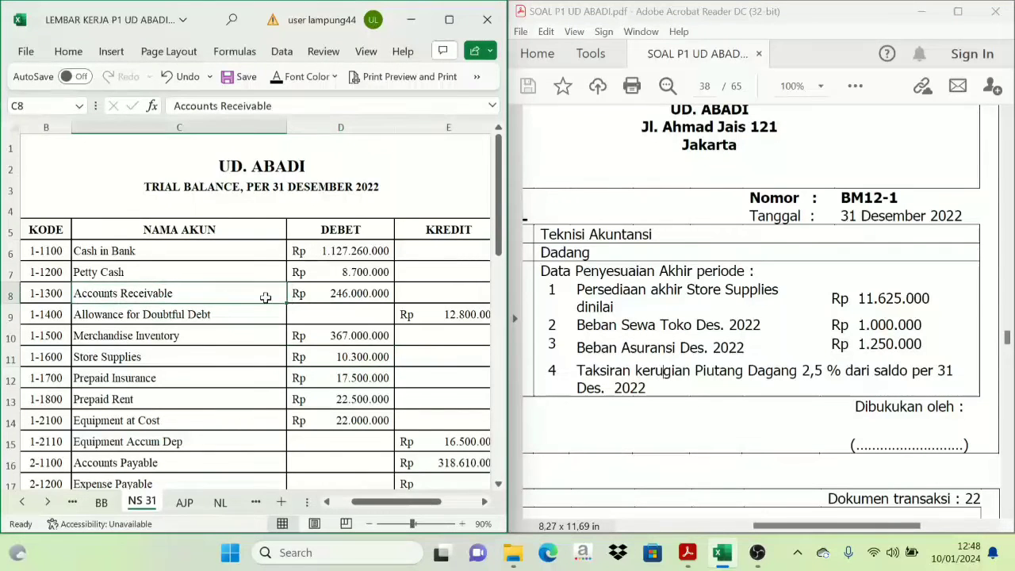
left_click(357, 295)
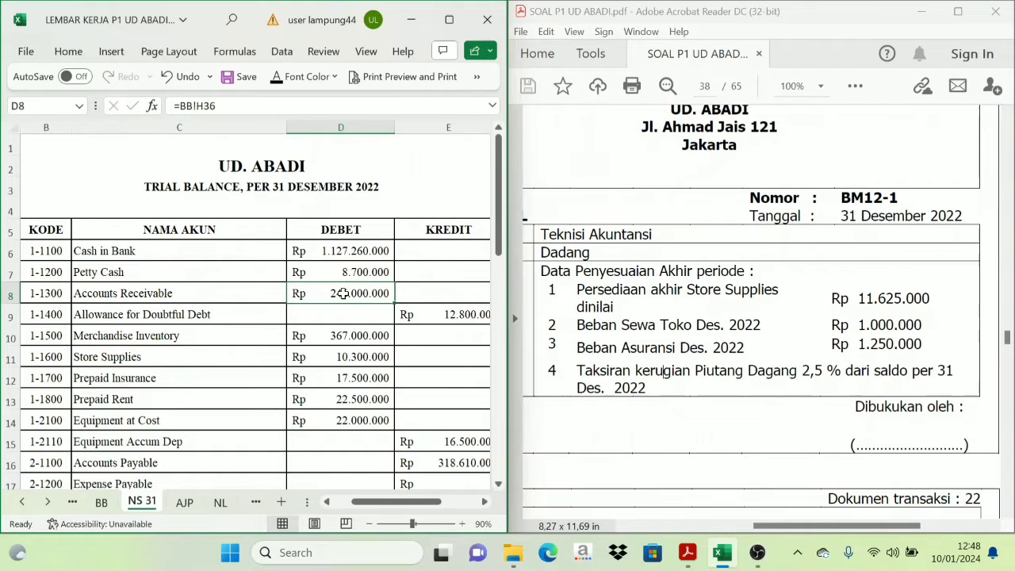
- In cell G8 of the NS 31 sheet, calculate the estimated receivables loss with the formula =2,5%*D8
left_click(485, 502)
left_click(485, 502)
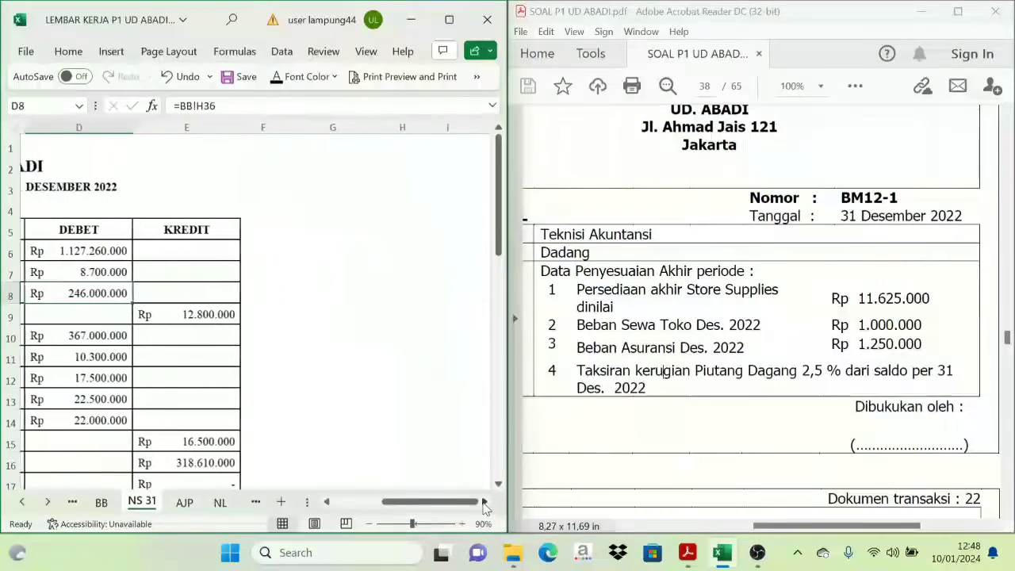
left_click(265, 272)
left_click(295, 287)
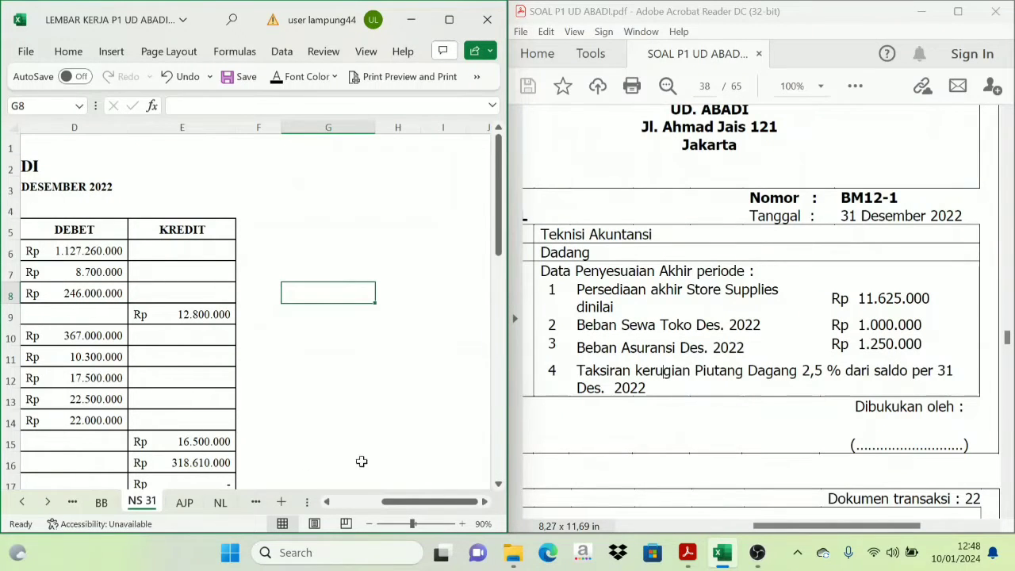
type("=2,5%8")
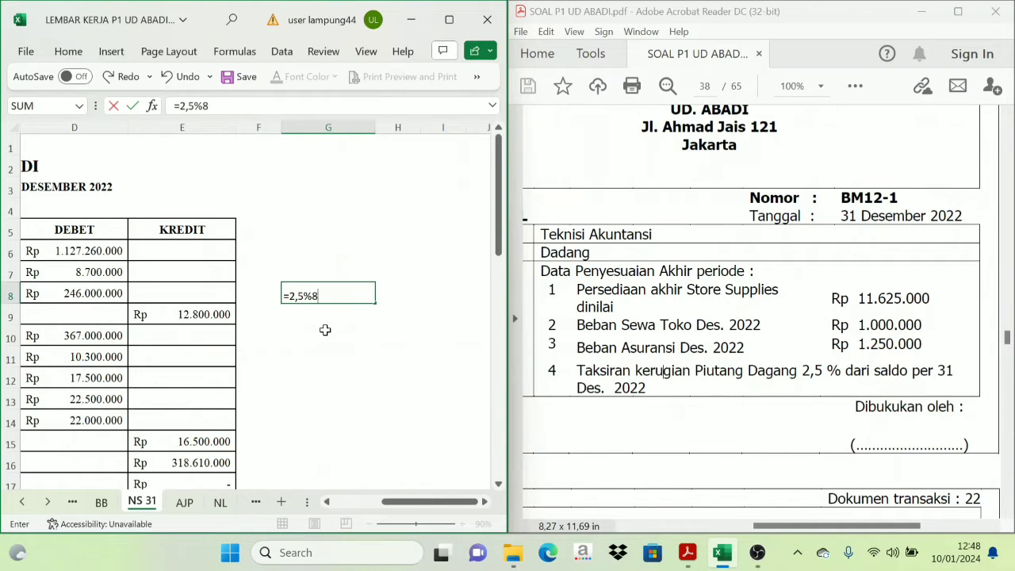
key("Return")
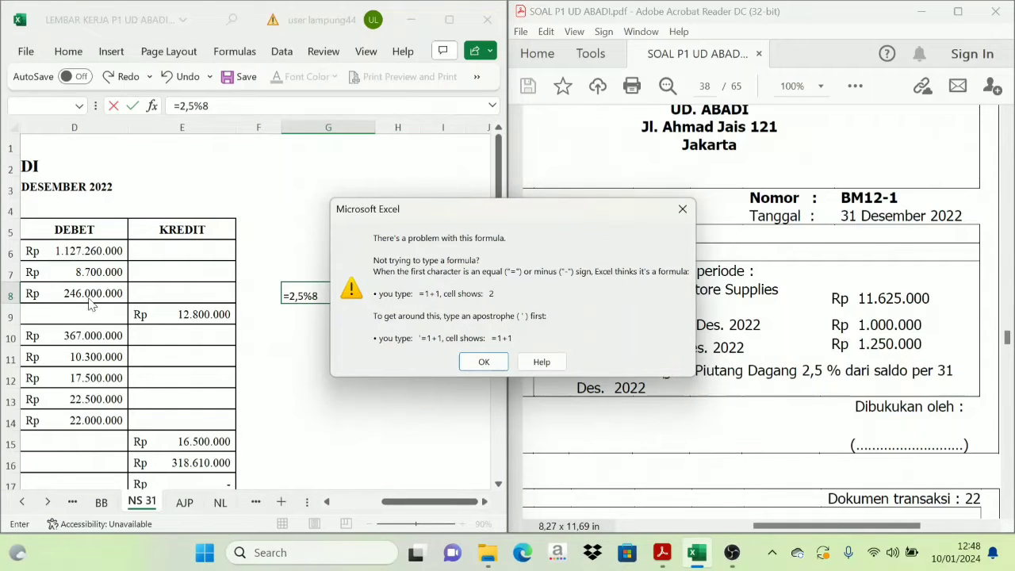
left_click(480, 362)
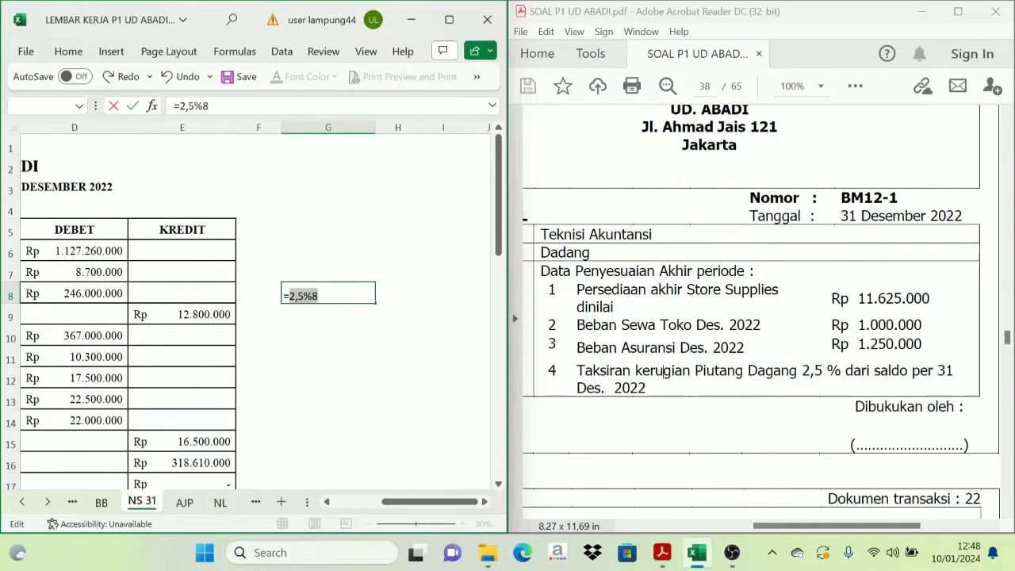
left_click(319, 297)
key("BackSpace")
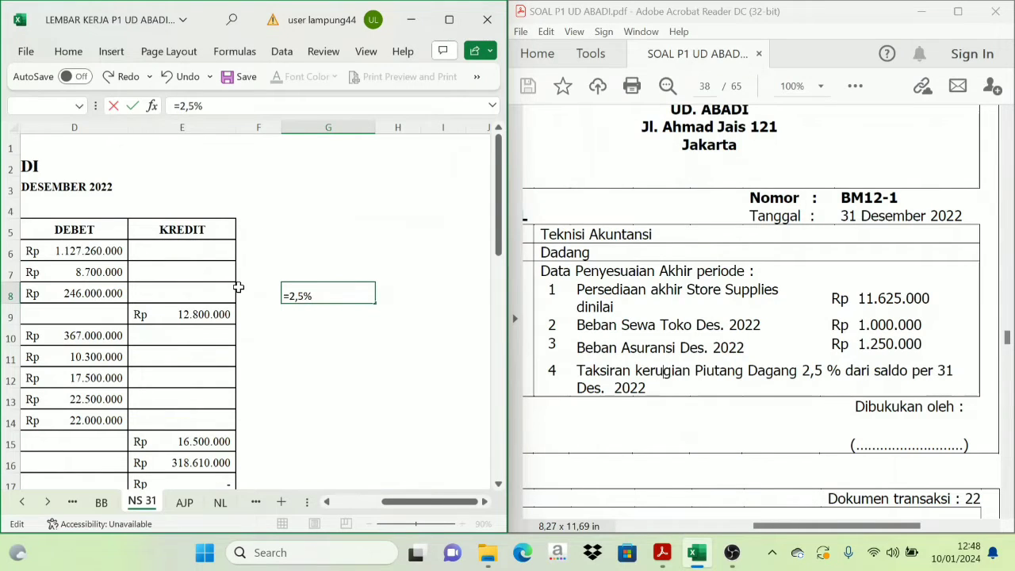
type("*")
left_click(93, 294)
key("Return")
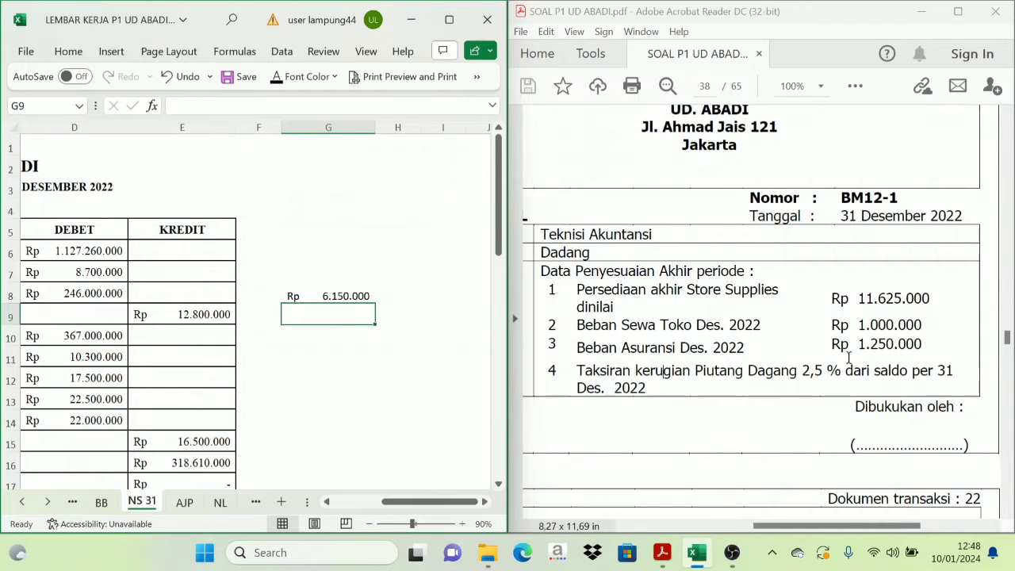
- Compare the calculated loss estimate in G8 with the Accounts Receivable and Allowance for Doubtful Debt balances in the trial balance
mouse_move(385, 507)
left_mouse_down()
mouse_move(369, 508)
mouse_move(397, 512)
left_mouse_up()
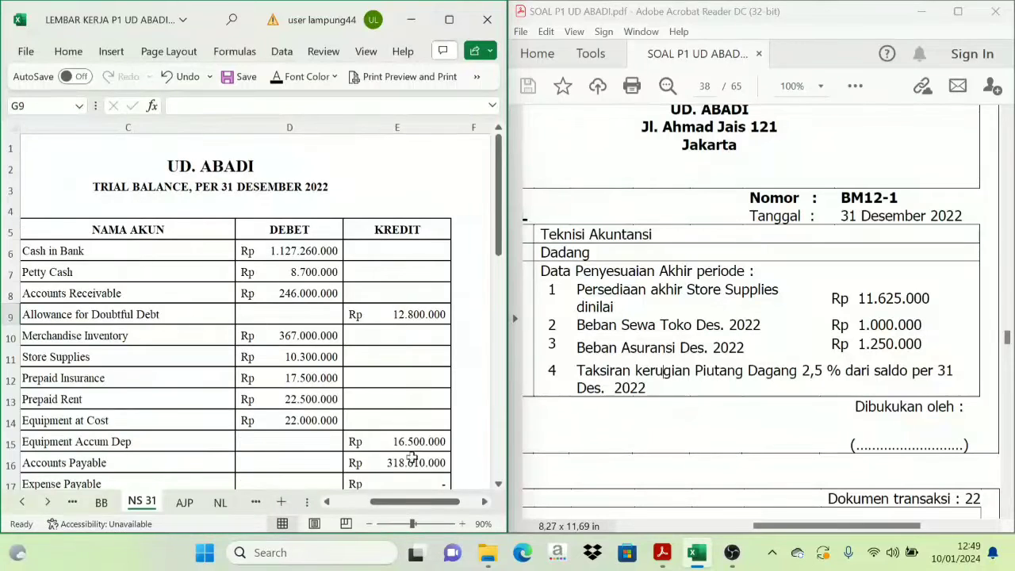
left_click(485, 504)
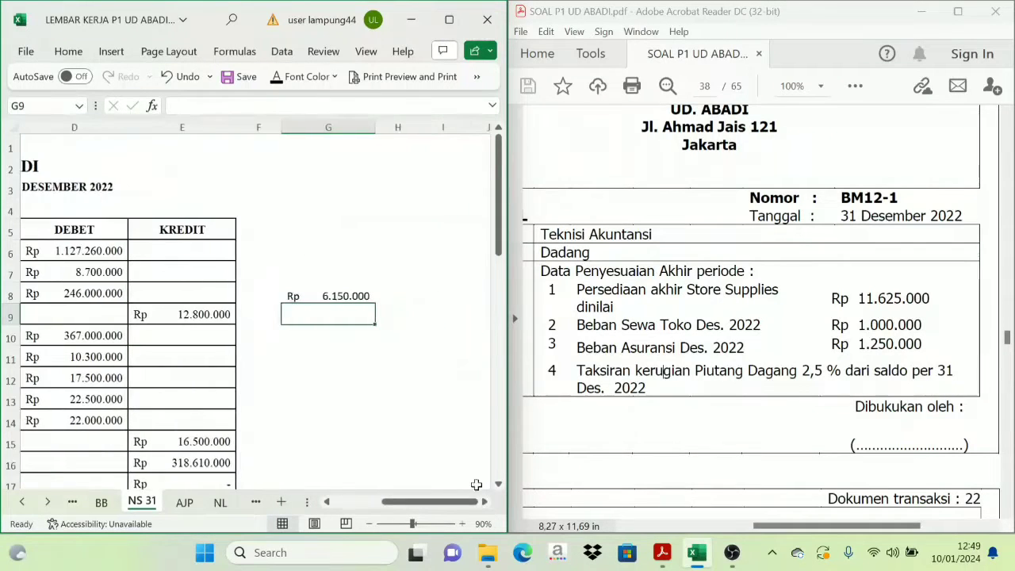
left_click(341, 295)
left_click(79, 294)
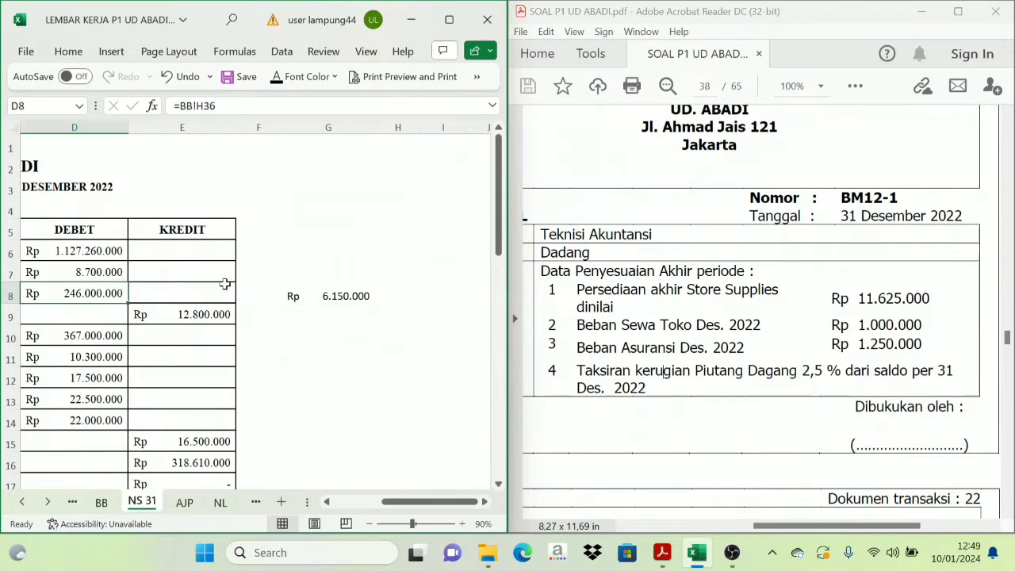
left_click(288, 292)
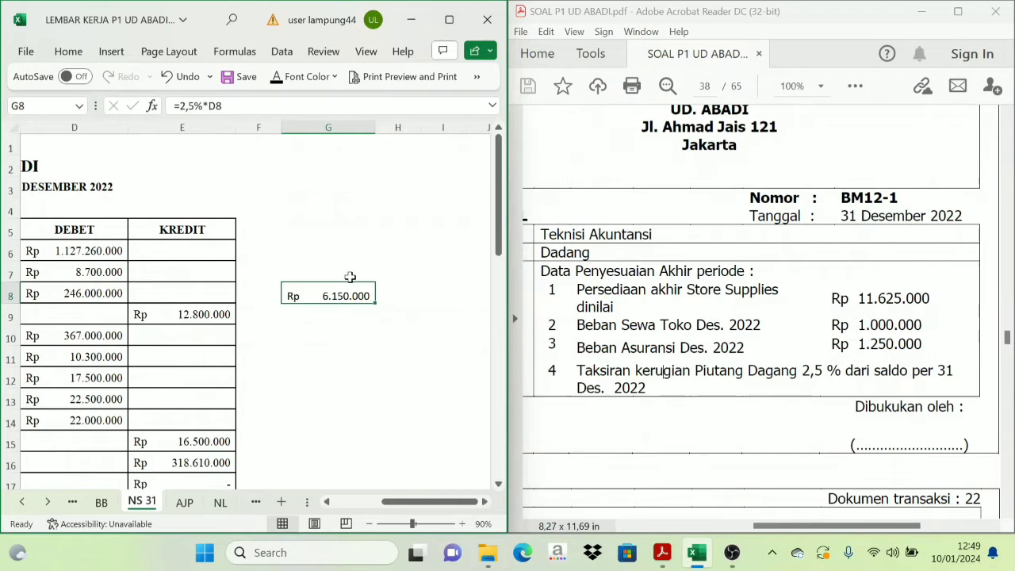
mouse_move(429, 502)
left_mouse_down()
mouse_move(410, 507)
mouse_move(419, 513)
left_mouse_up()
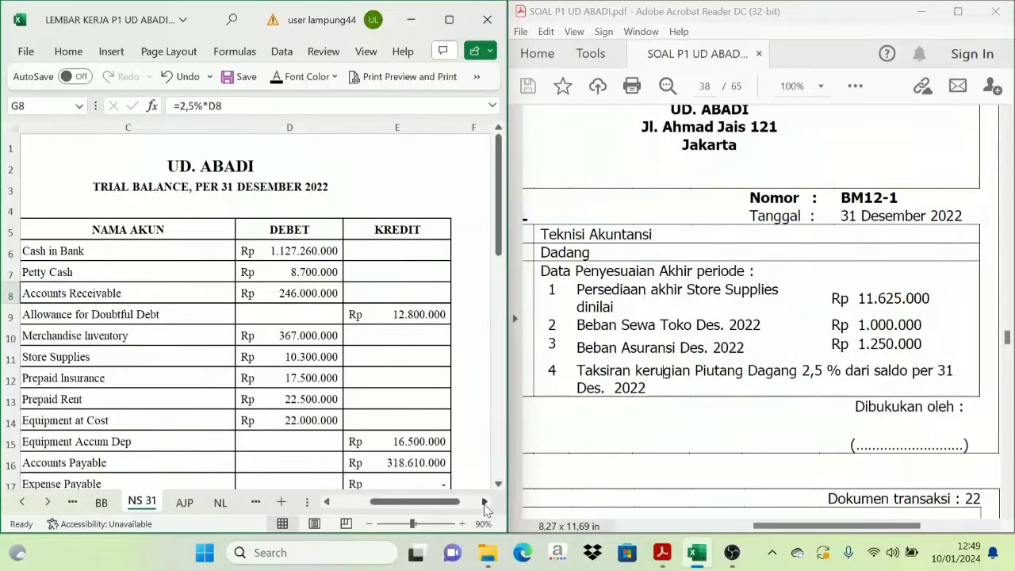
left_click(484, 501)
left_click(190, 316)
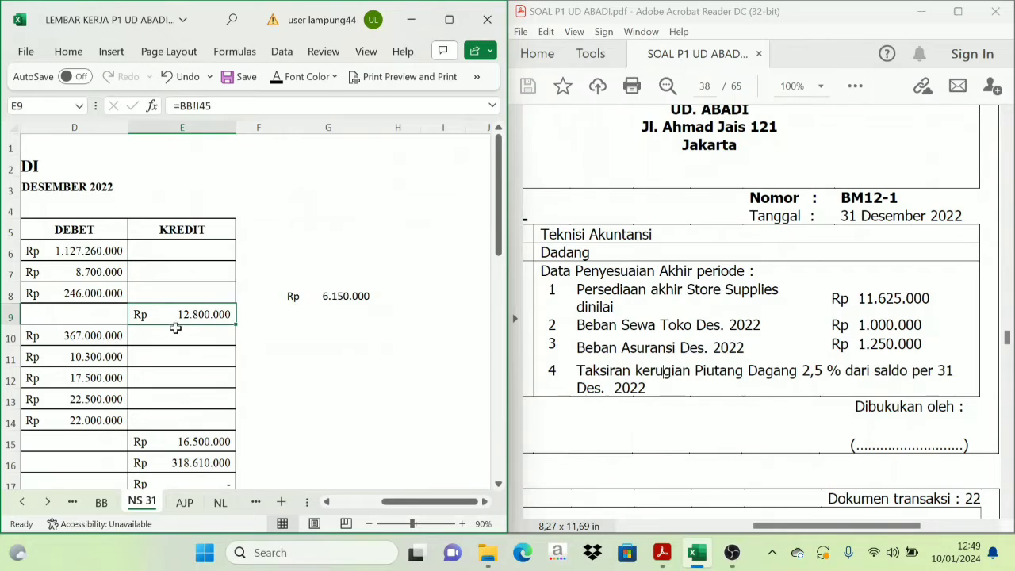
- Apply black font to the account names Allowance for Doubtful Debt and Bad Debt Expense in D16:E17 of the AJP sheet
left_click(341, 296)
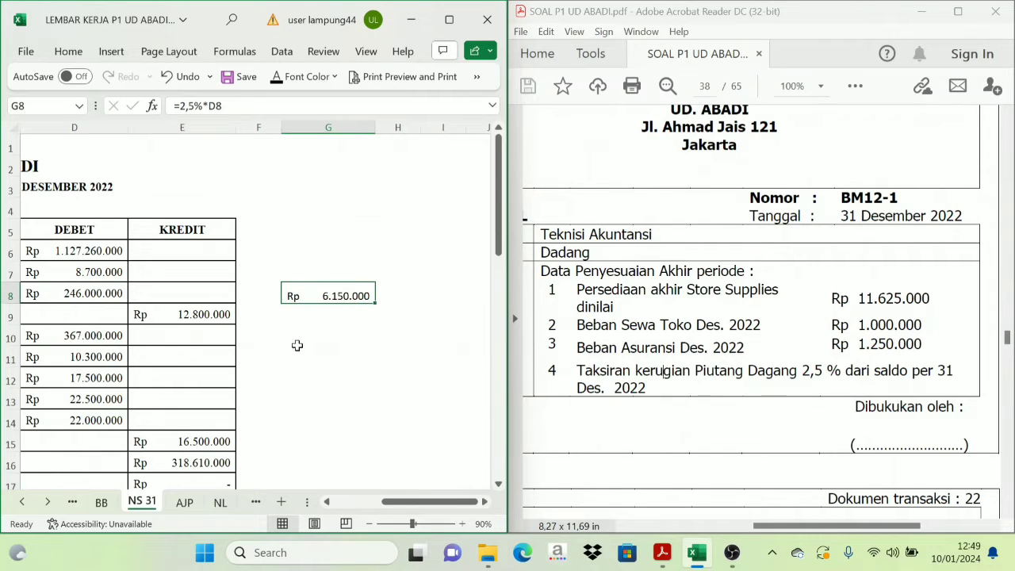
left_click(184, 315)
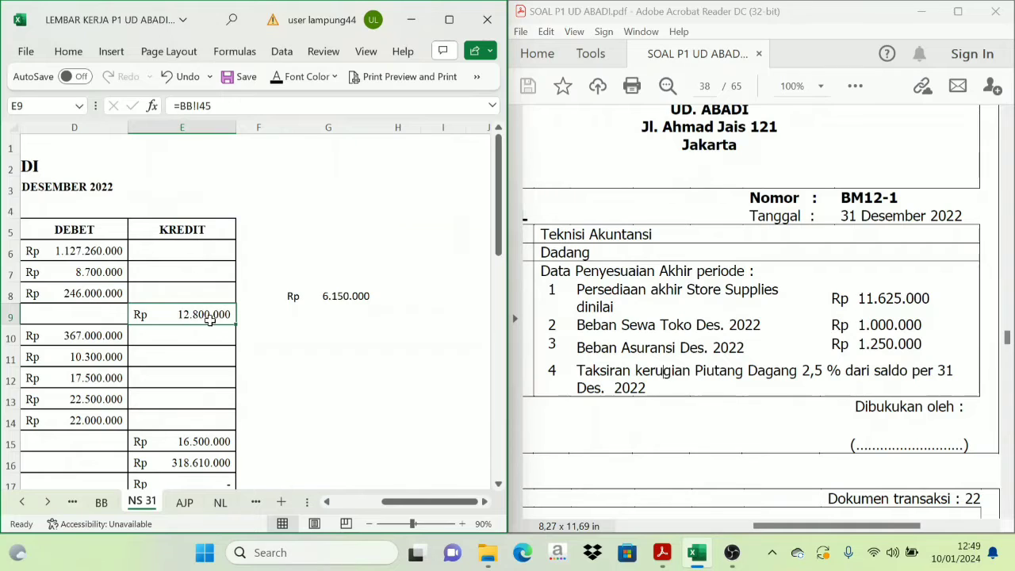
left_click(328, 298)
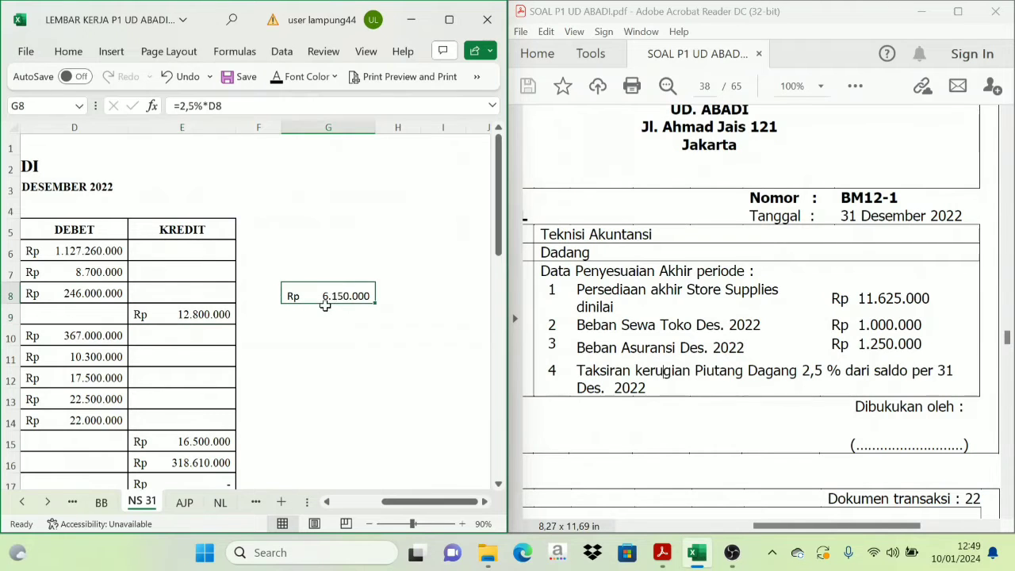
left_click(184, 501)
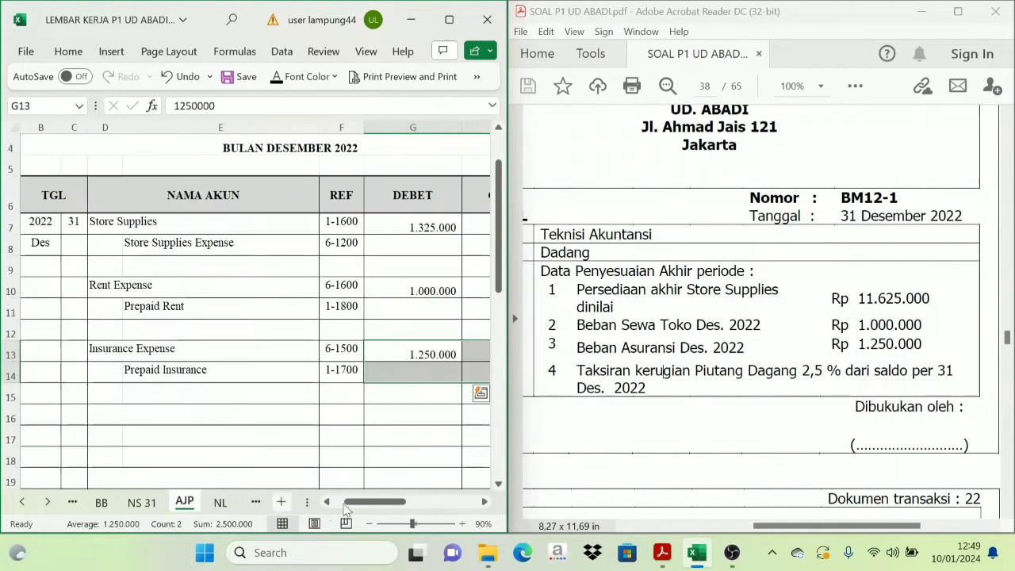
left_click(68, 414)
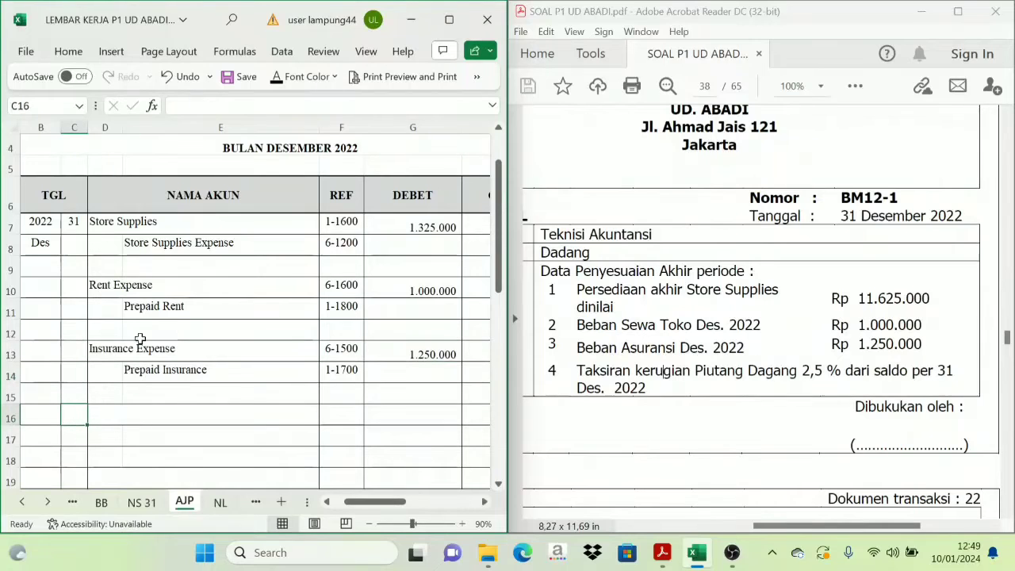
left_click_drag(109, 417, 182, 441)
key("ctrl+v")
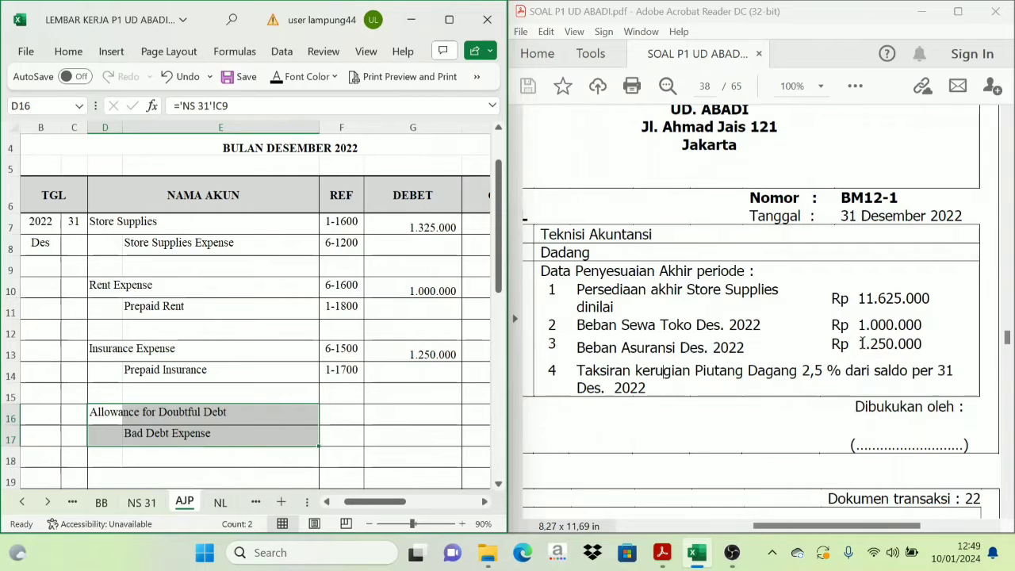
- Check memo item 4 and compare the loss estimate in G8 with the Allowance for Doubtful Debt credit balance on NS 31
left_click(765, 358)
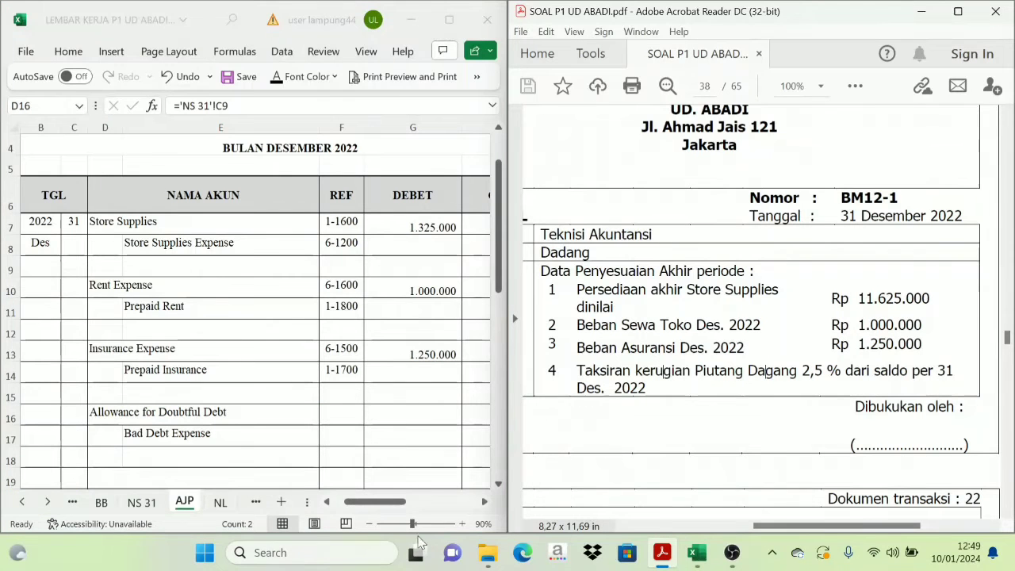
left_click(146, 506)
left_click_drag(361, 503, 385, 509)
left_click(141, 502)
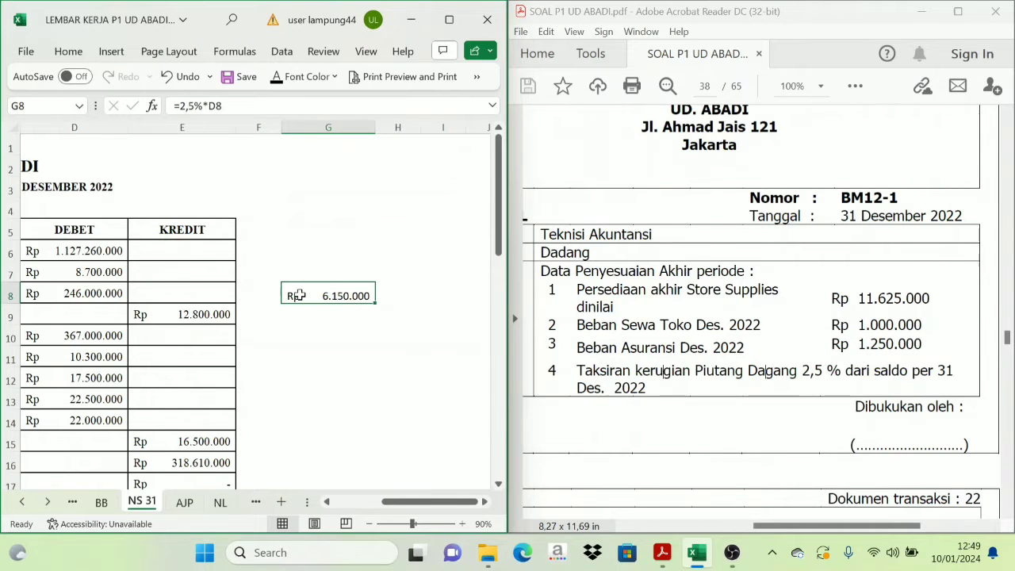
left_click(210, 314)
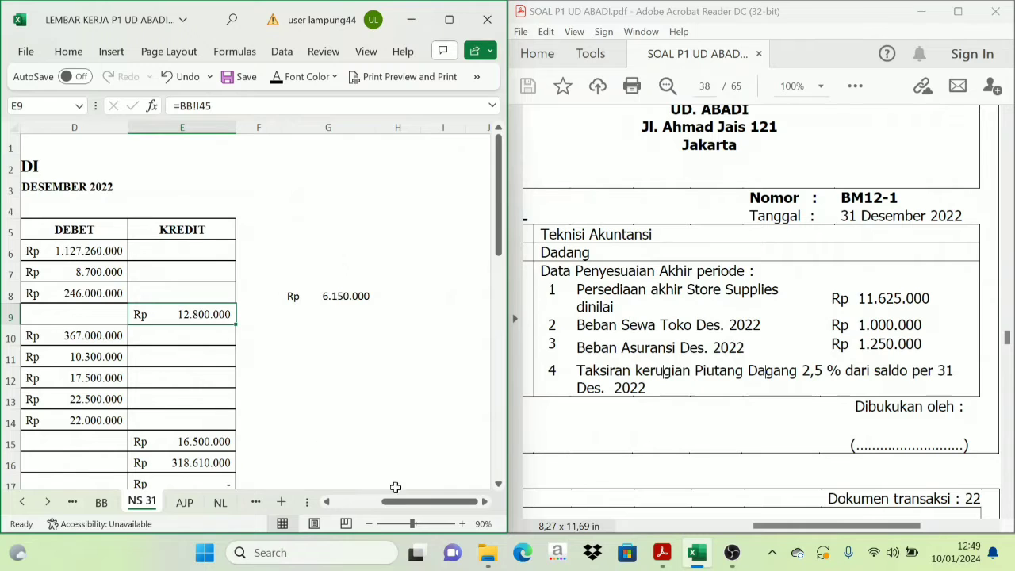
left_click_drag(415, 502, 402, 507)
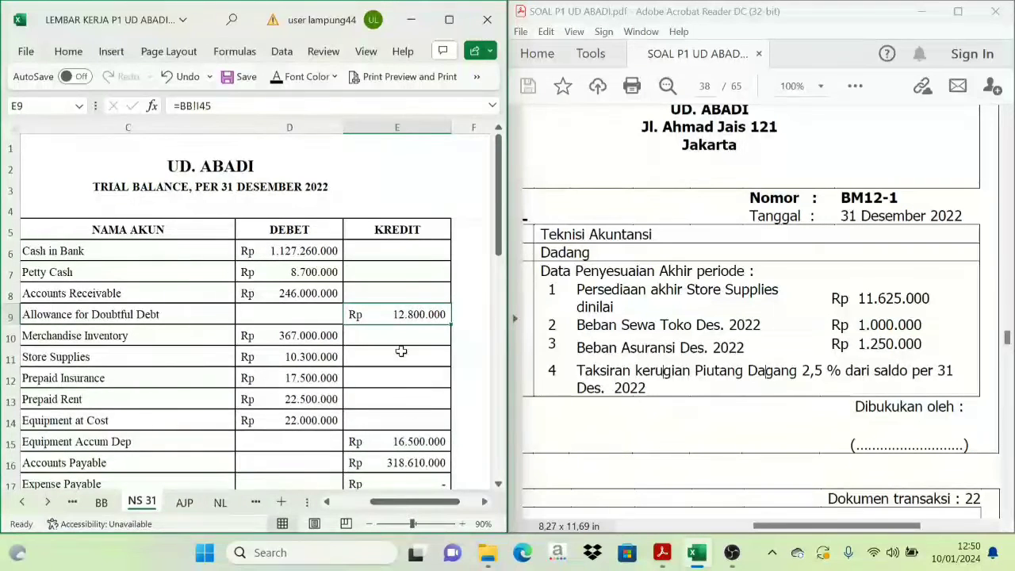
left_click(487, 502)
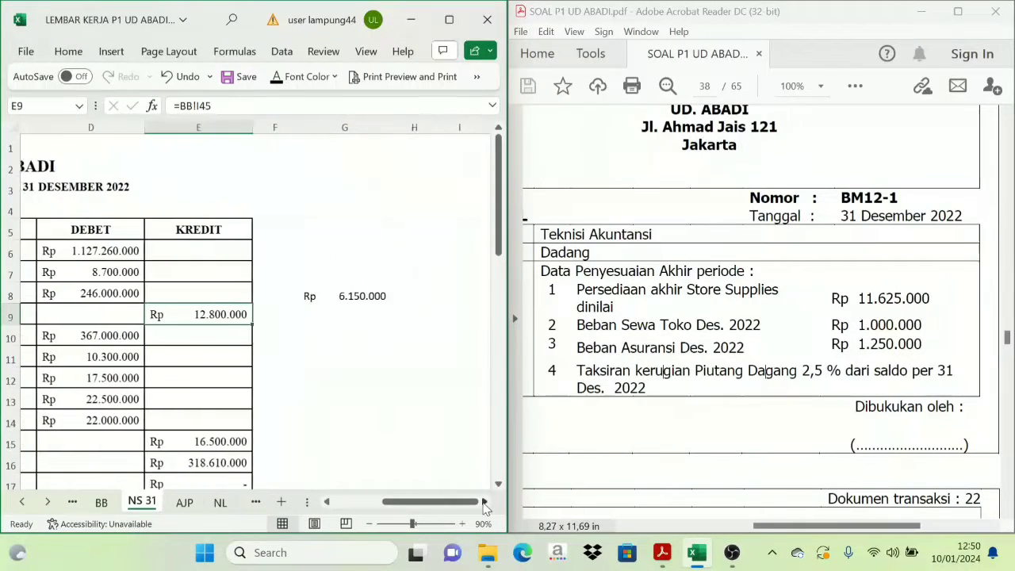
left_click(341, 297)
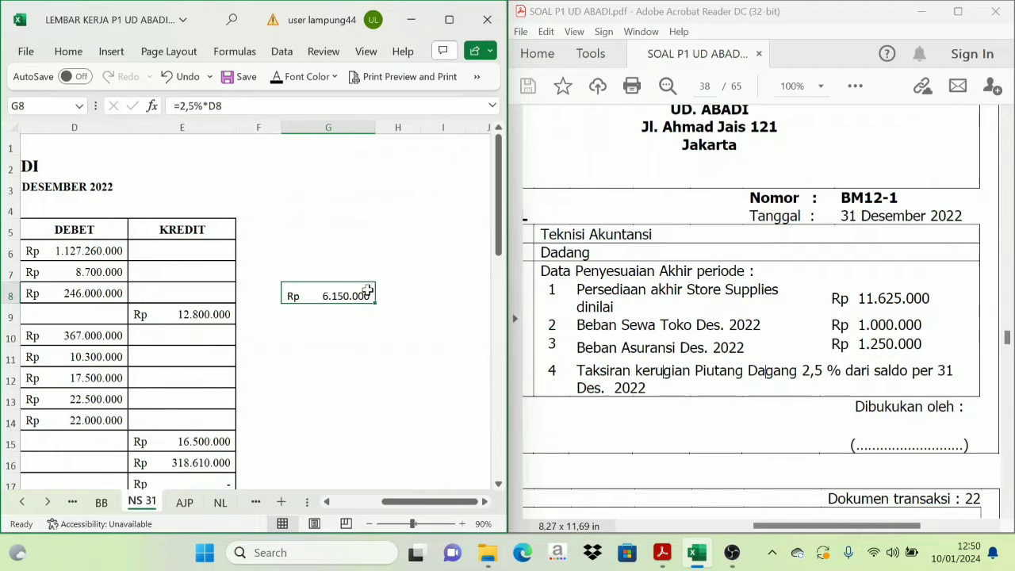
left_click(185, 315)
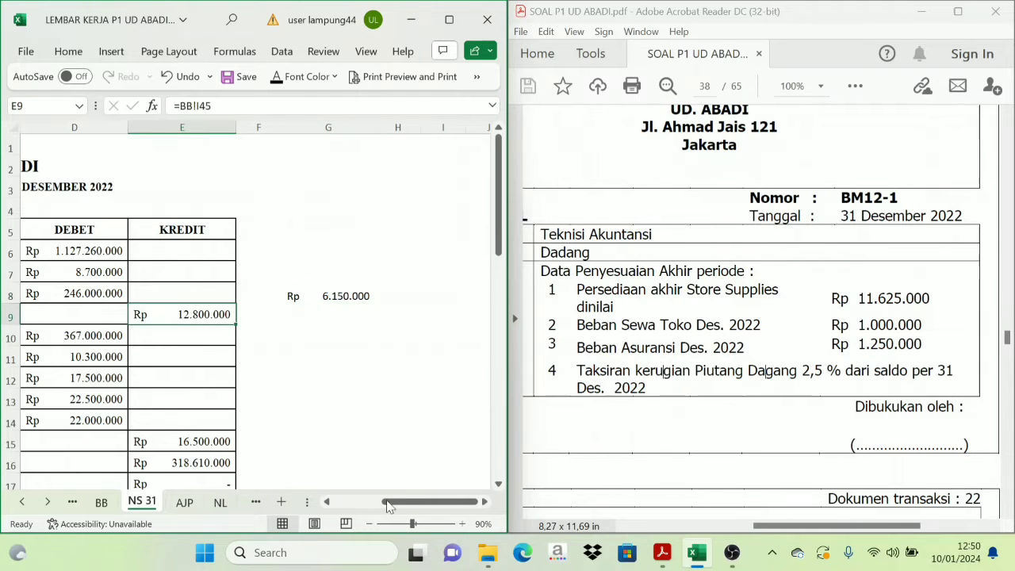
left_click_drag(422, 505, 407, 506)
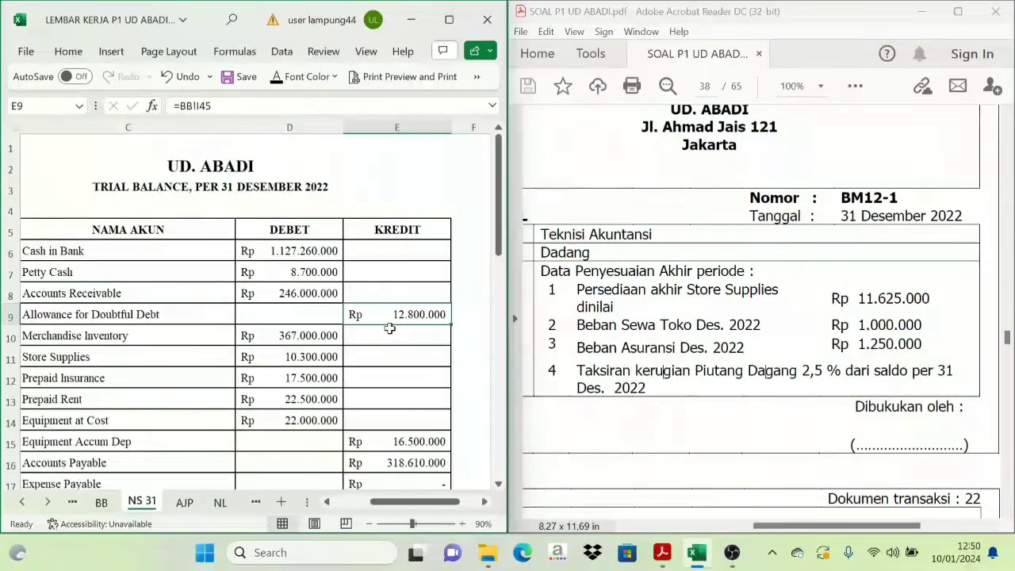
- Review the AJP's doubtful debt entry against the trial balance figures, including its amount cells G16:H17
left_click(184, 501)
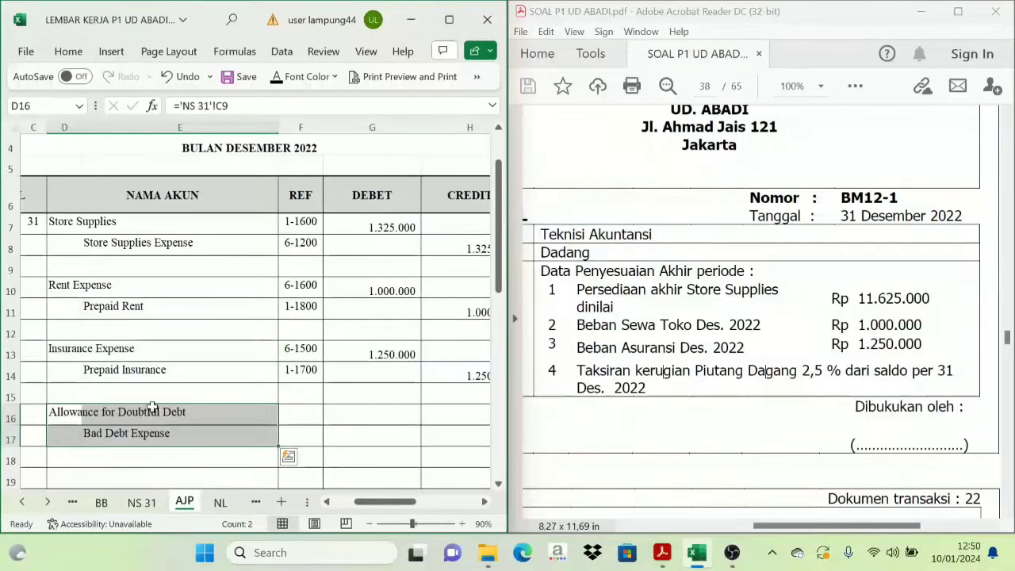
left_click(75, 418)
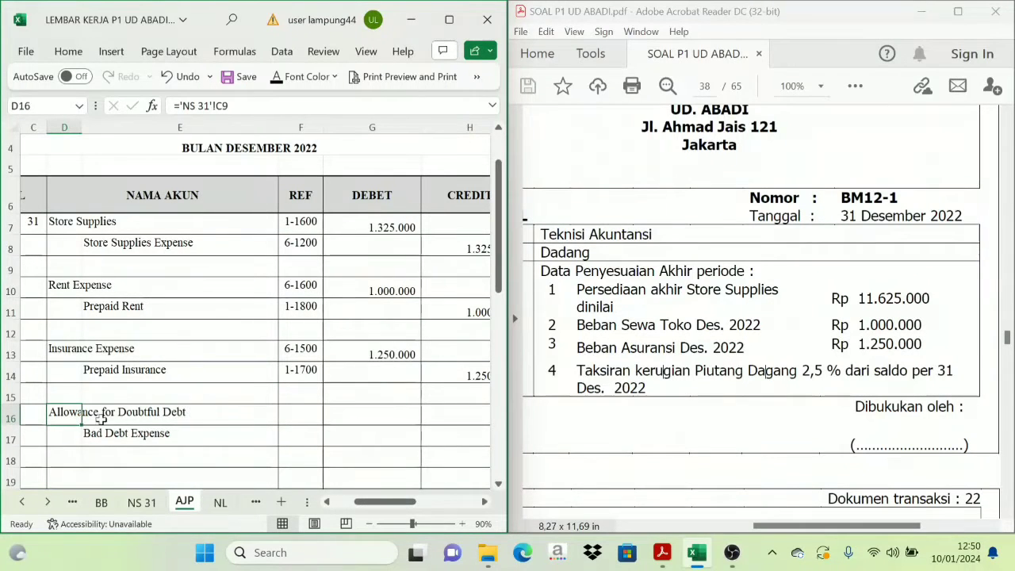
left_click(141, 502)
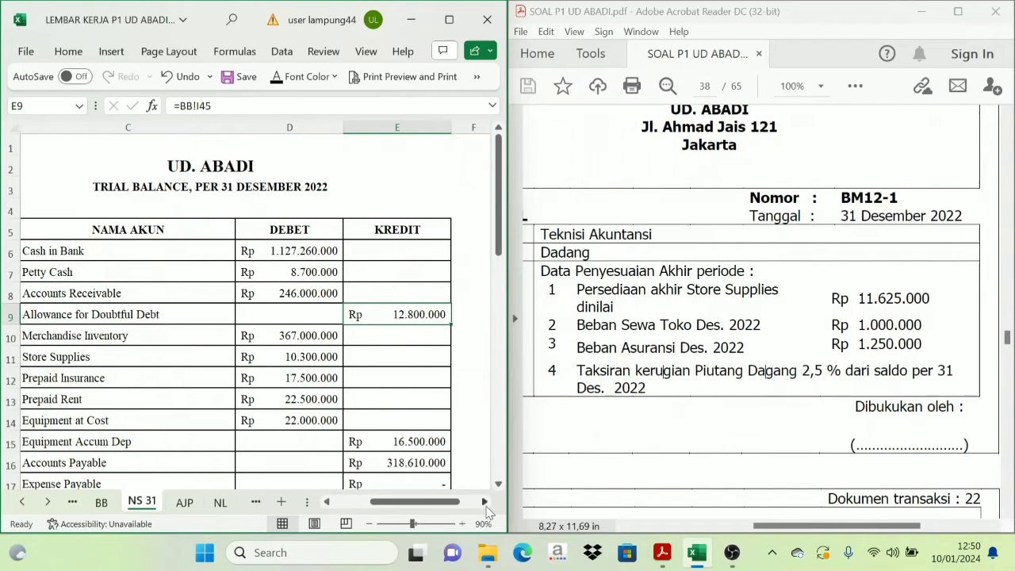
left_click(485, 502)
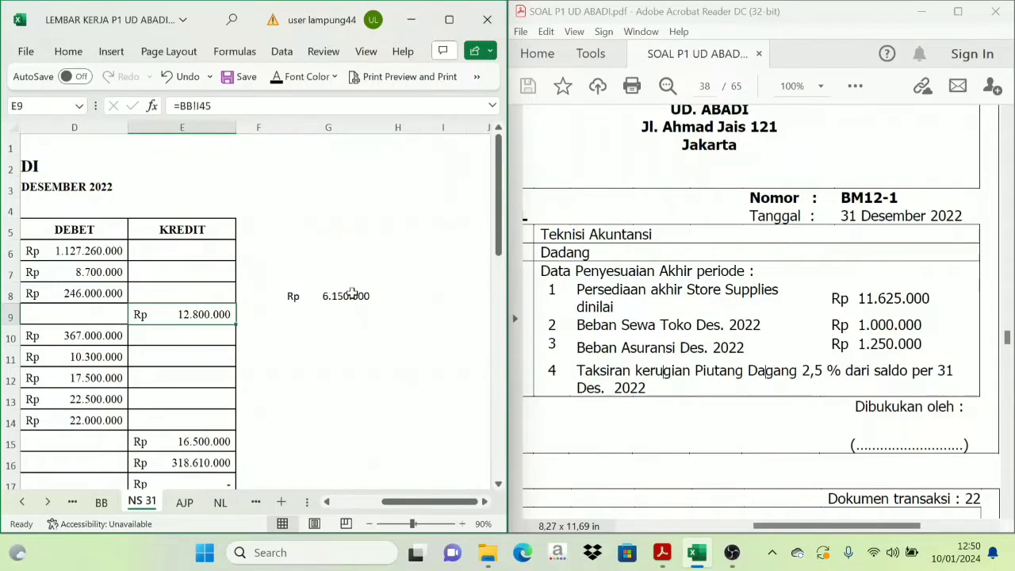
left_click(184, 503)
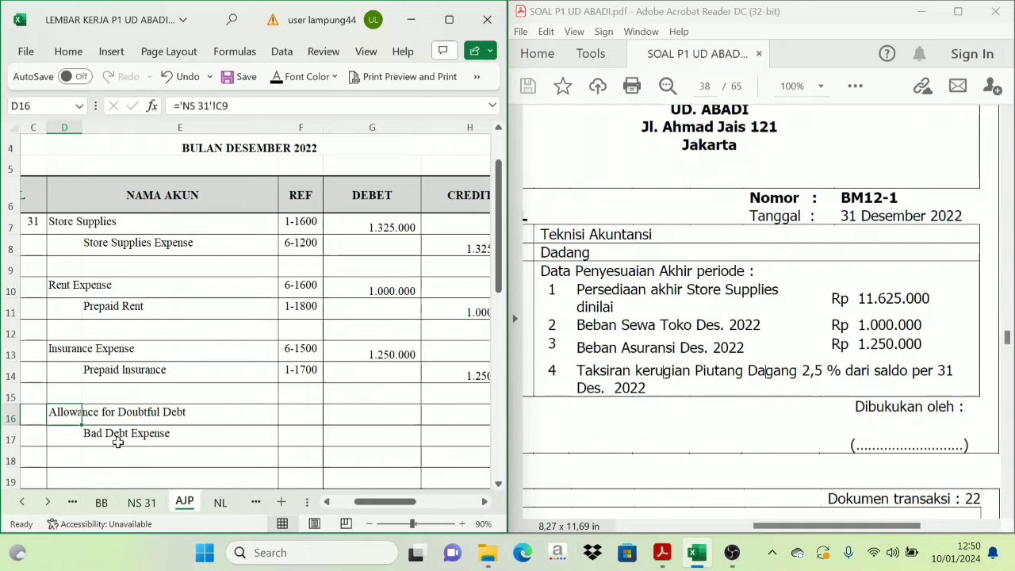
left_click_drag(378, 420, 435, 426)
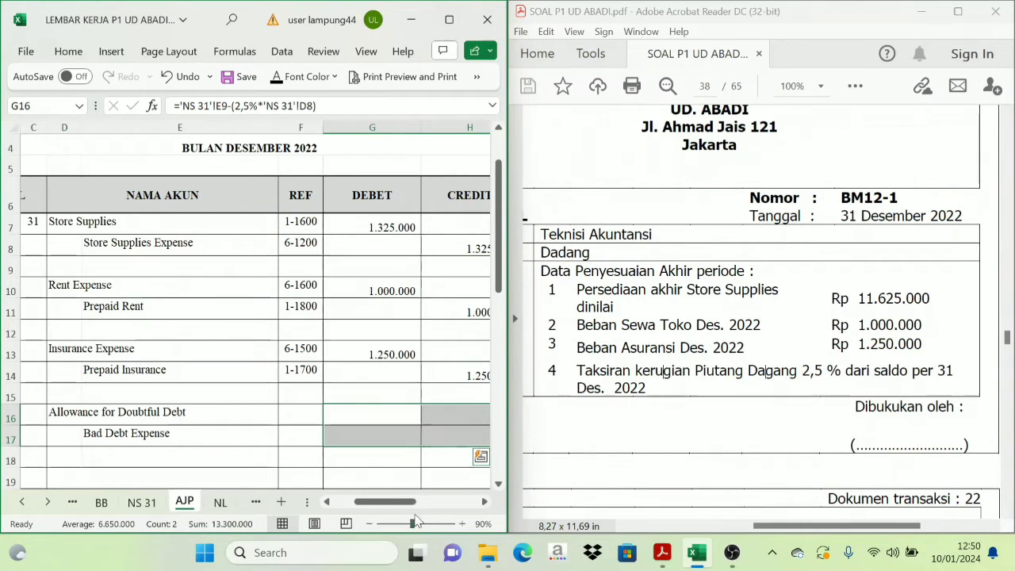
- In cell G10 of the NS 31 sheet, calculate the required allowance adjustment with the formula =E9-G8
key("ctrl+Page_Up")
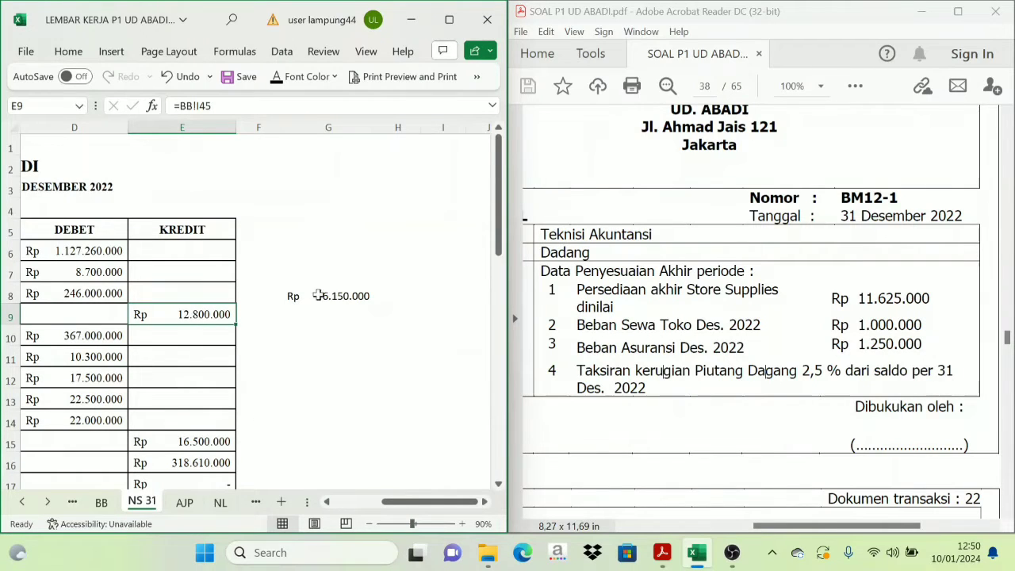
left_click(317, 295)
left_click(341, 333)
type("=")
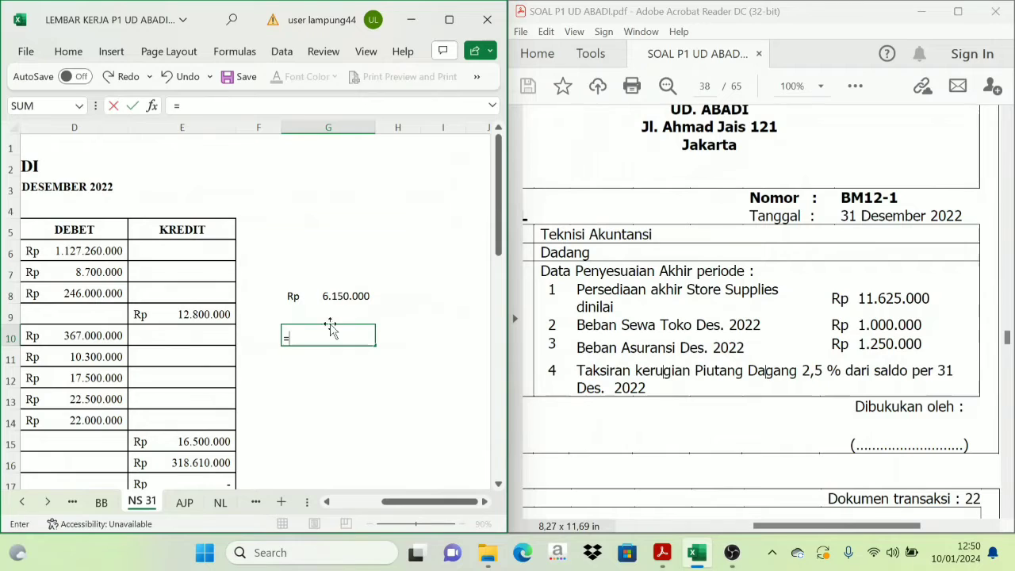
left_click(200, 314)
type("-")
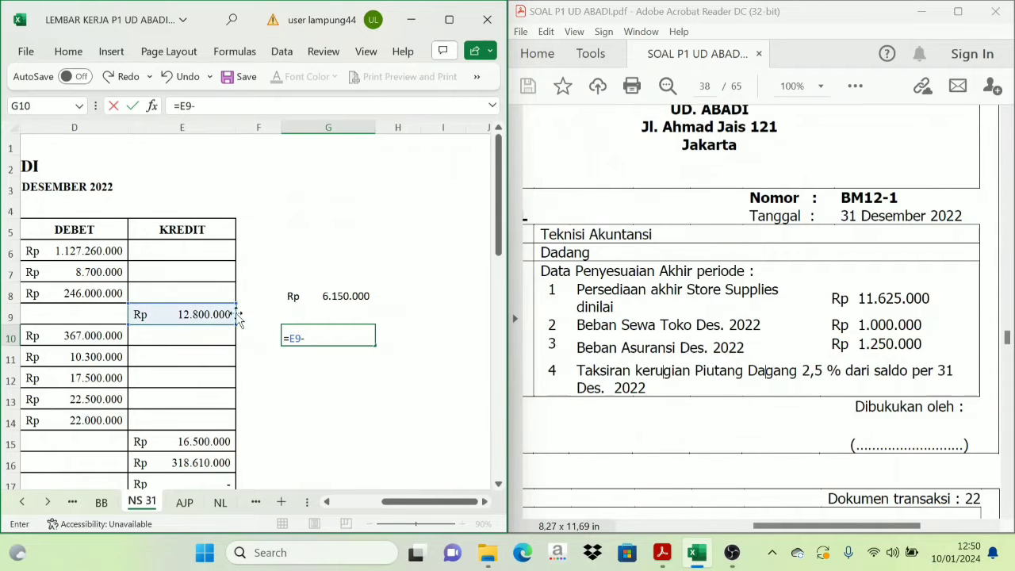
left_click(333, 297)
key("Return")
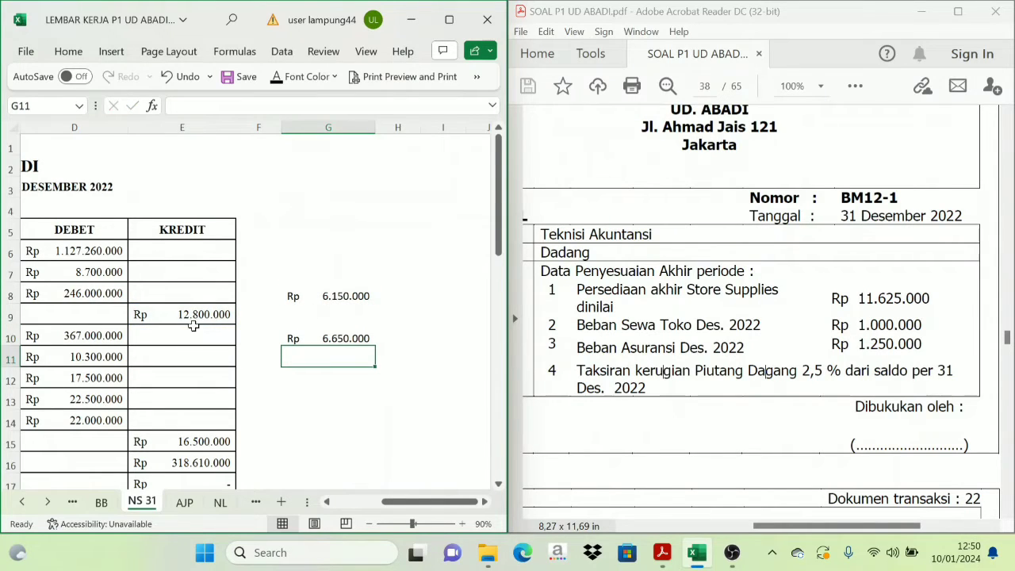
left_click(345, 295)
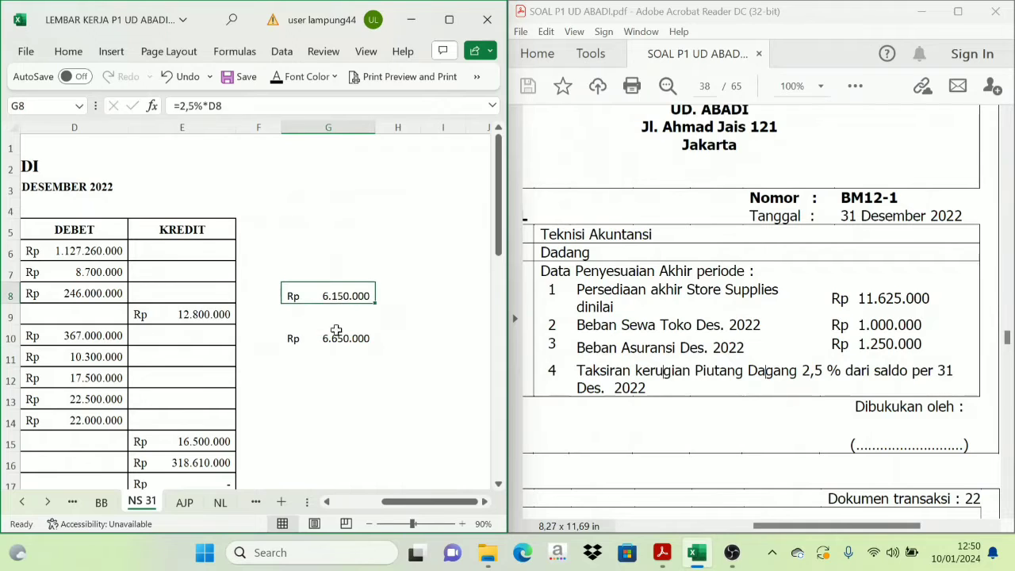
left_click(337, 335)
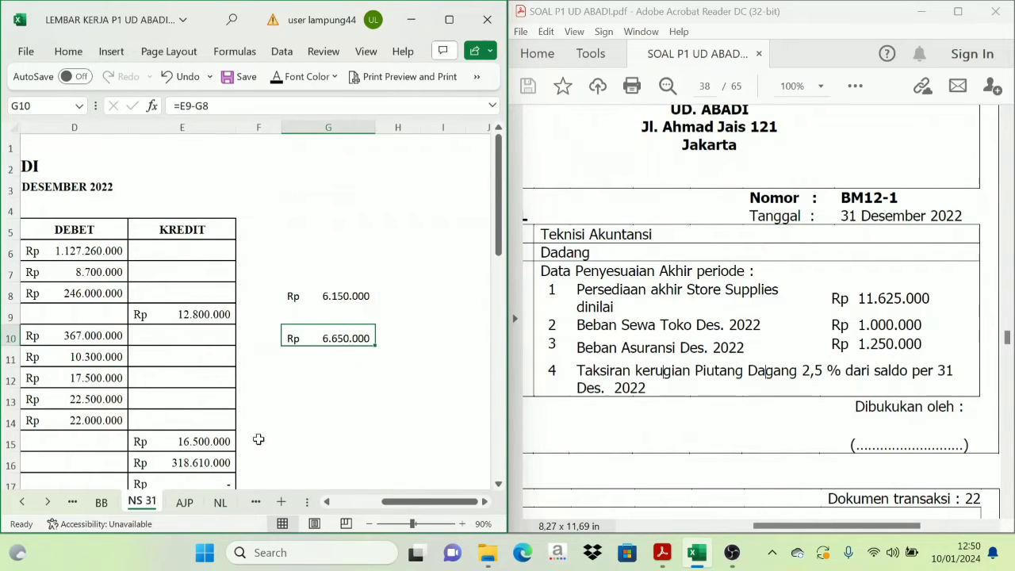
- Apply black font to the doubtful debt entry's debit and credit amounts in G16:H17 of the AJP sheet
left_click(184, 502)
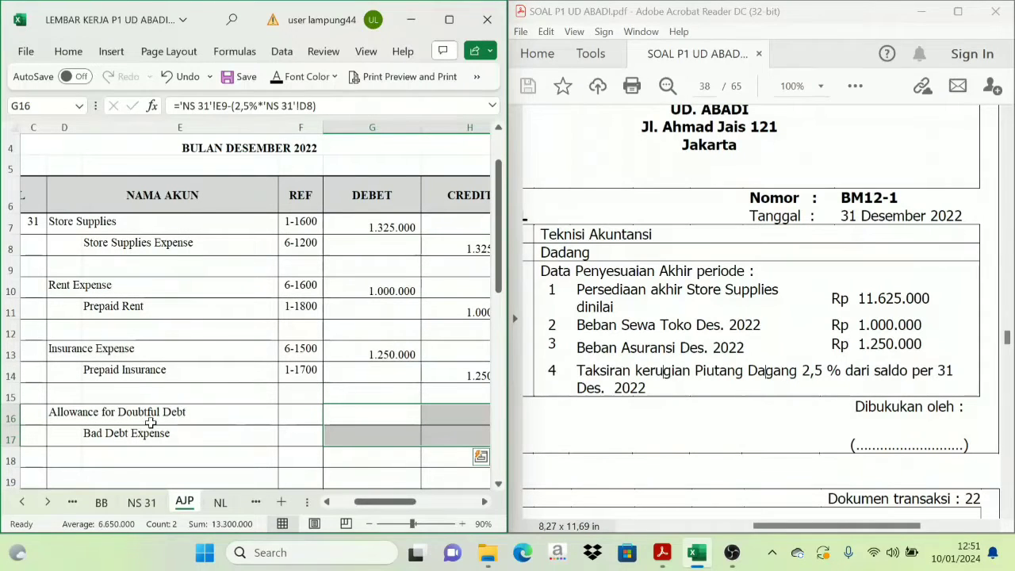
left_click_drag(388, 418, 441, 431)
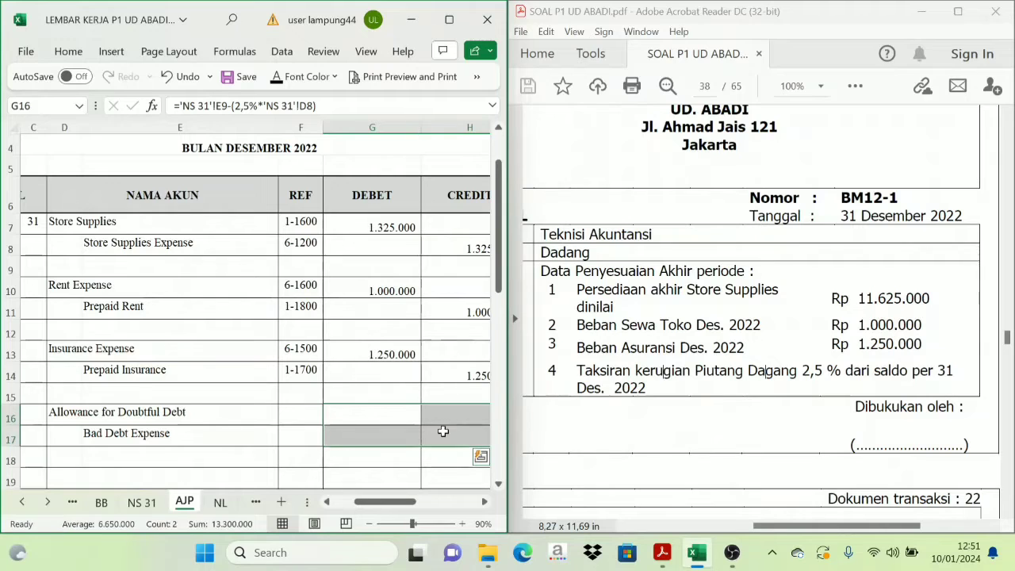
left_click(279, 77)
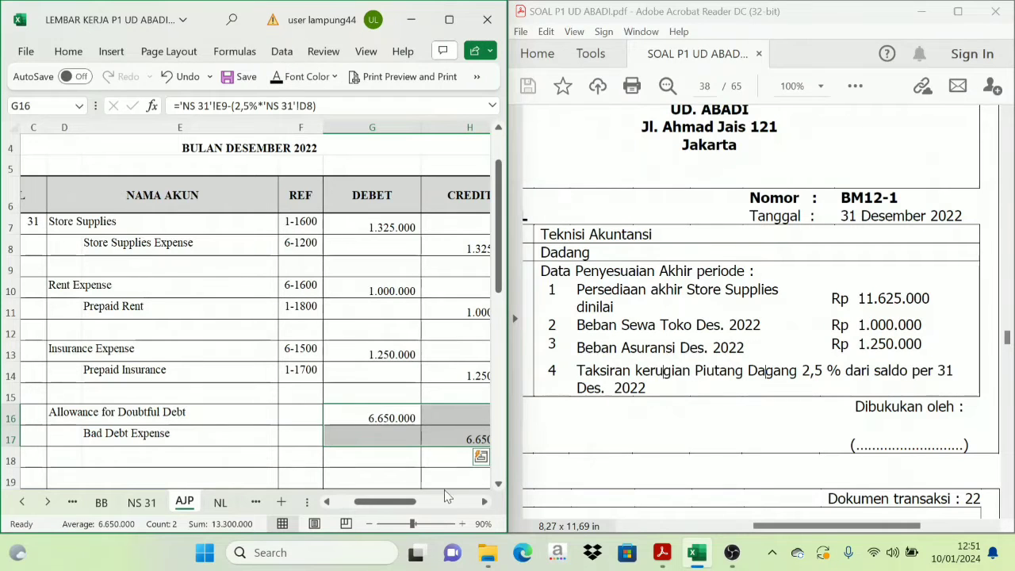
left_click(485, 502)
left_click(387, 421)
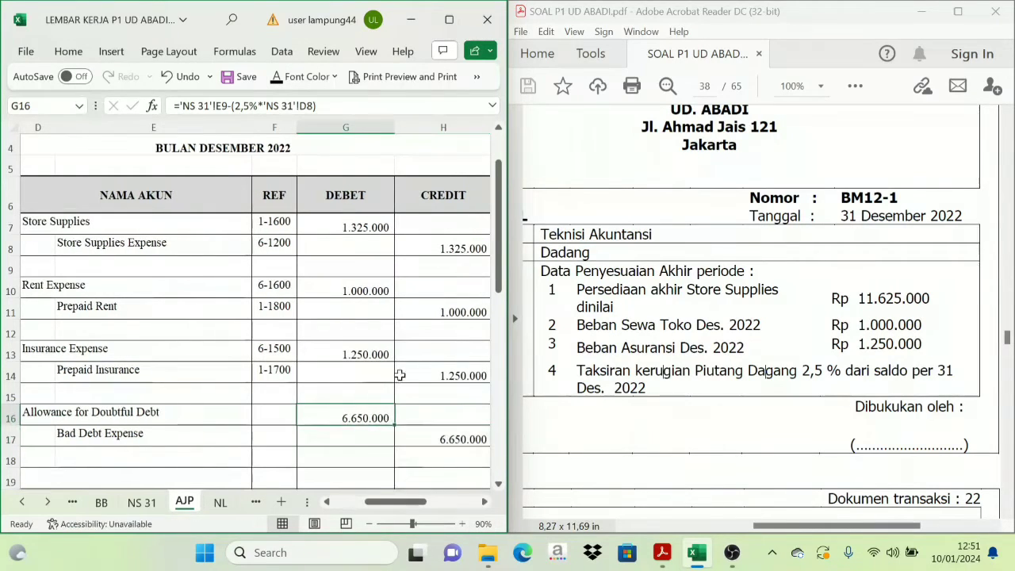
left_click(485, 503)
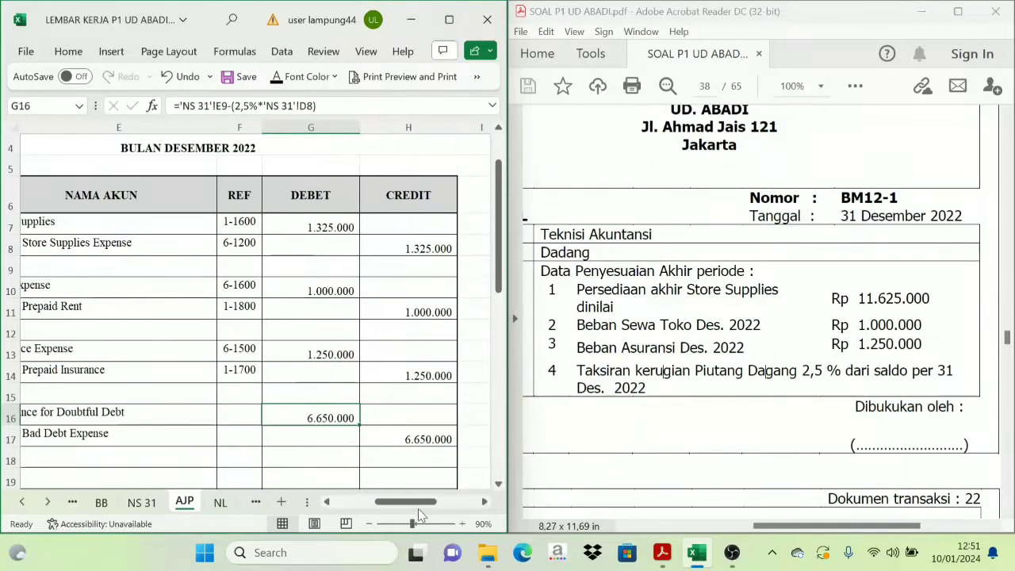
- Recheck the Allowance for Doubtful Debt balance in E9 of NS 31 against the 2,5% estimate in G8
left_click_drag(418, 502, 367, 515)
left_click(143, 502)
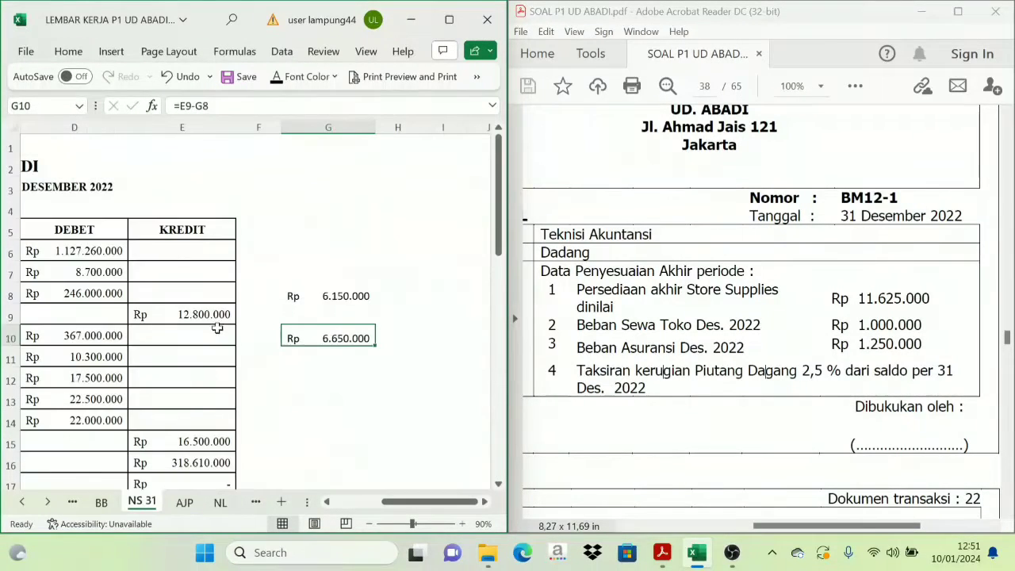
left_click(170, 314)
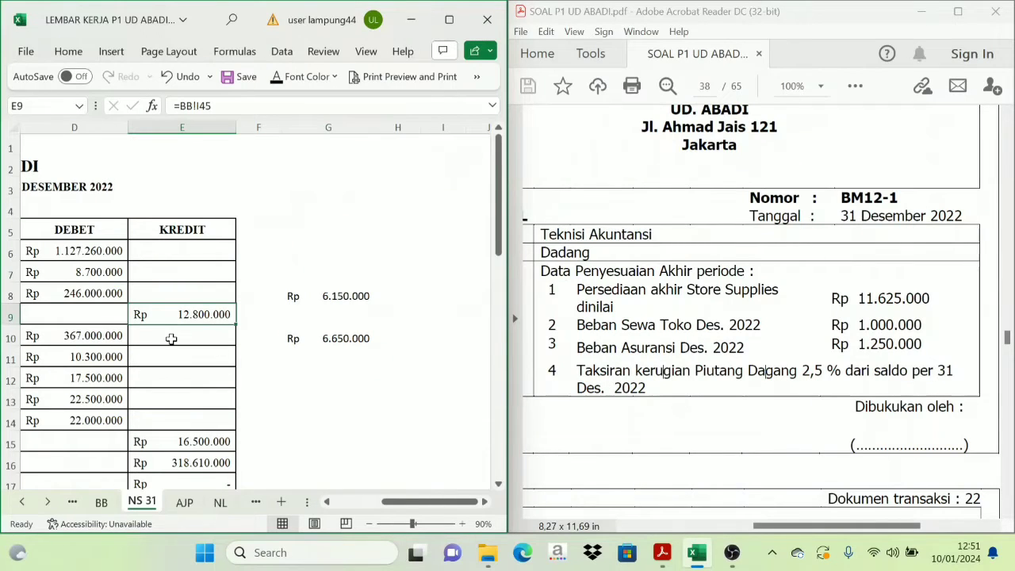
left_click_drag(283, 276, 351, 311)
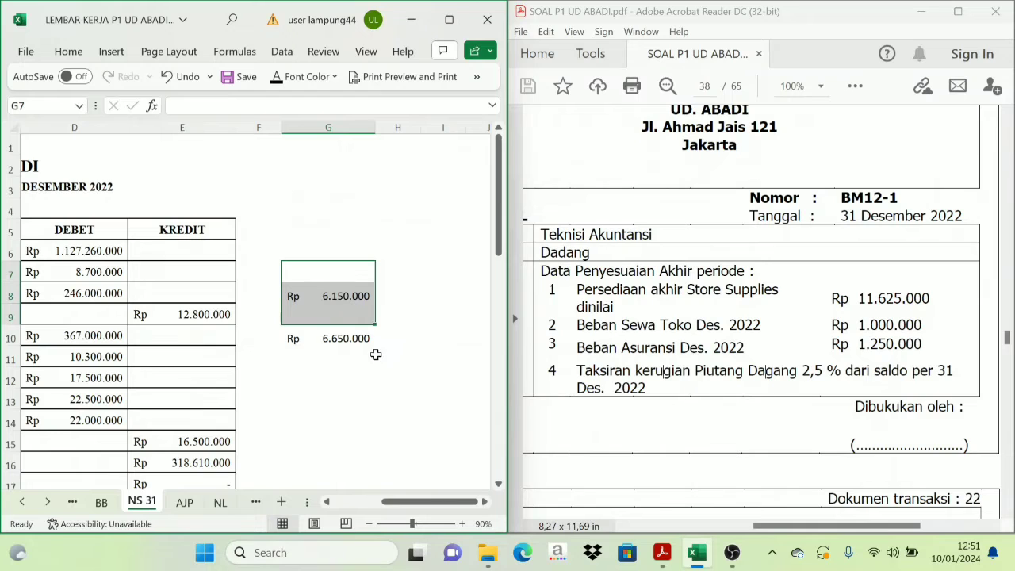
left_click(344, 296)
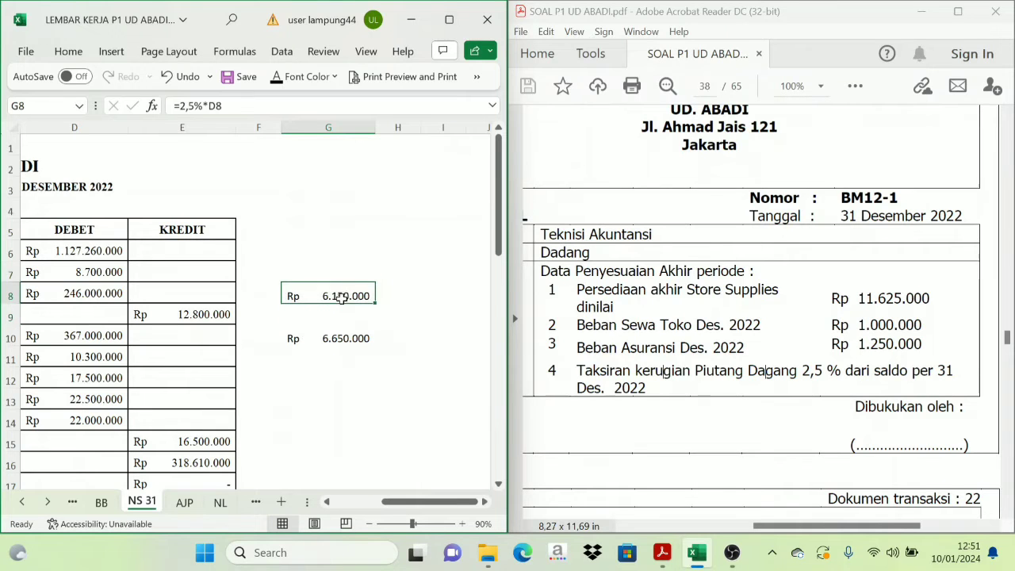
- Apply black font to the doubtful debt entry's reference codes in F16:F17 of the AJP sheet
left_click(226, 317)
left_click(198, 501)
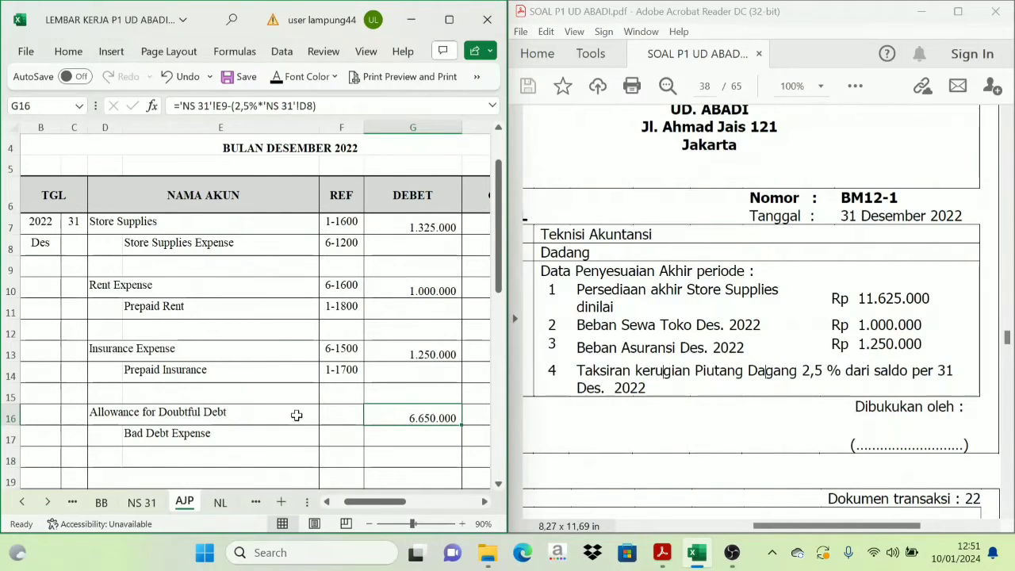
left_click_drag(344, 420, 341, 434)
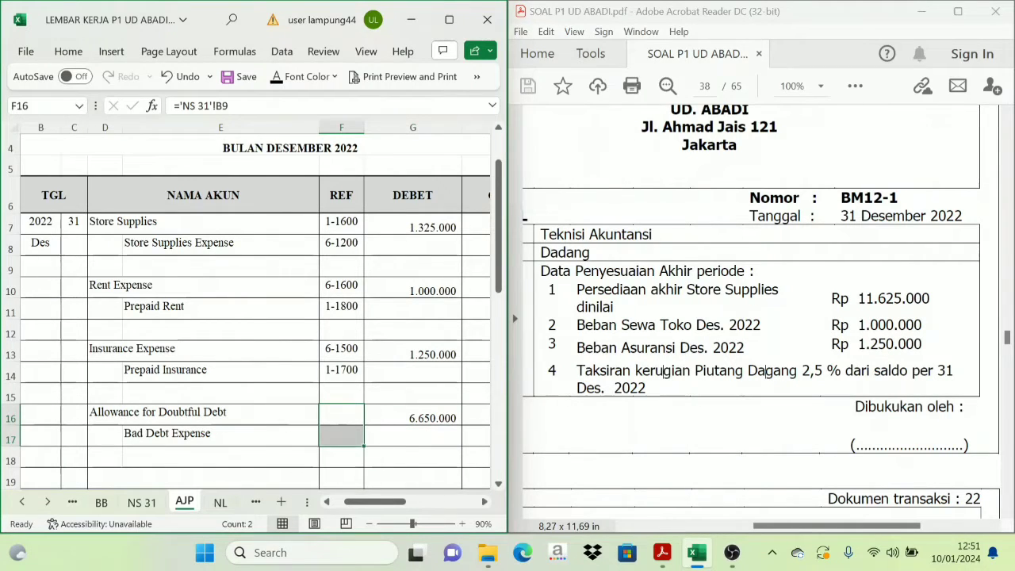
left_click(278, 76)
- Read memo BM12-2 in the question PDF for the equipment depreciation and December salary adjustments, items 5 and 6
scroll(728, 428, "up", 1)
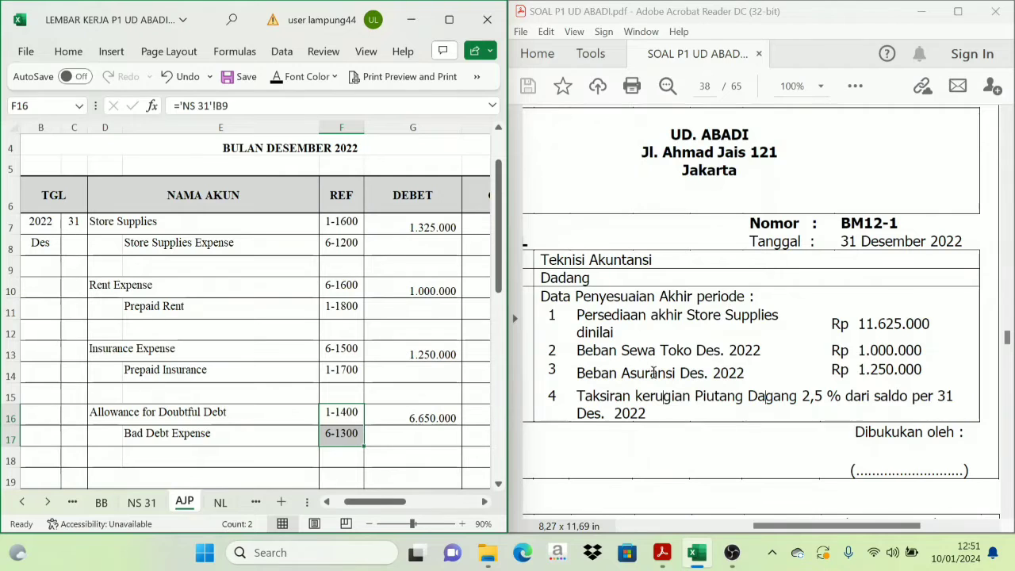
left_click_drag(819, 526, 776, 533)
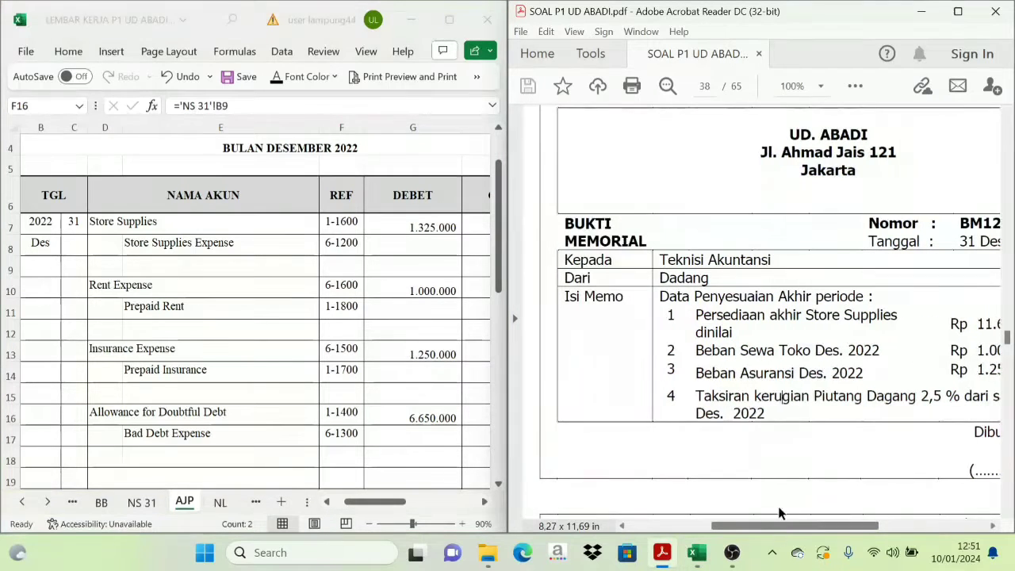
scroll(780, 437, "down", 3)
scroll(765, 428, "up", 5)
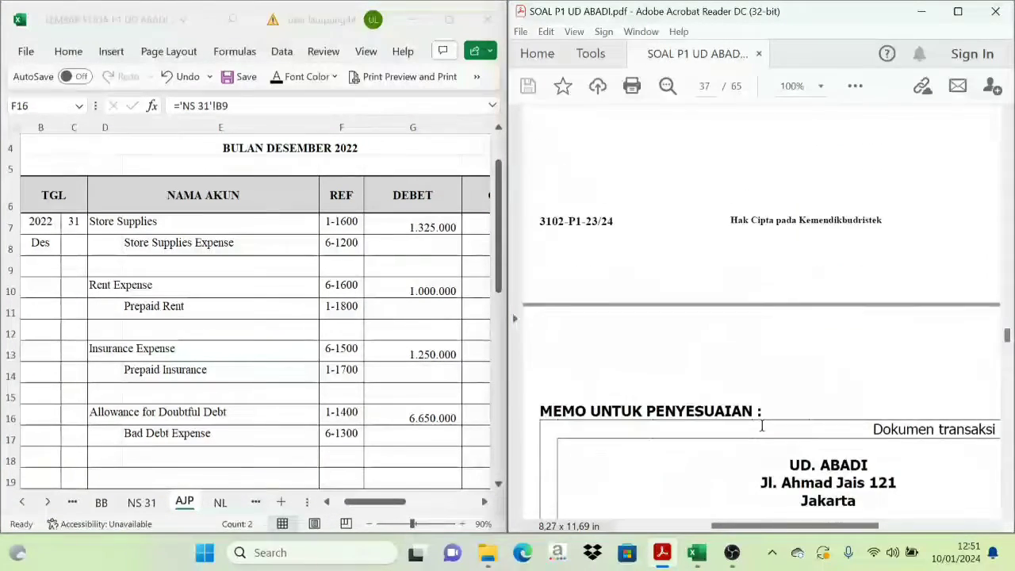
scroll(761, 424, "down", 6)
scroll(757, 434, "down", 5)
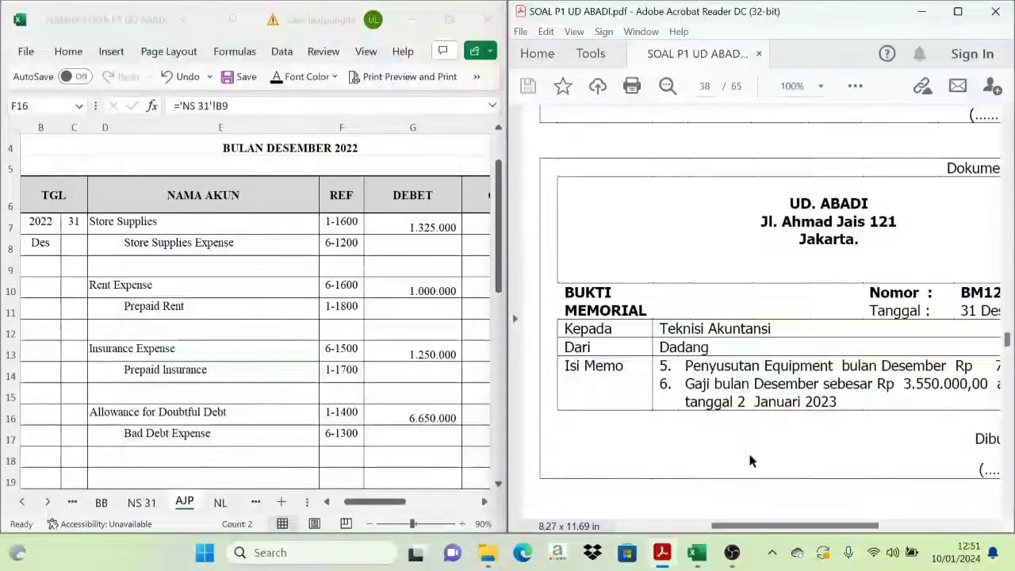
left_click_drag(771, 522, 785, 541)
scroll(762, 452, "down", 1)
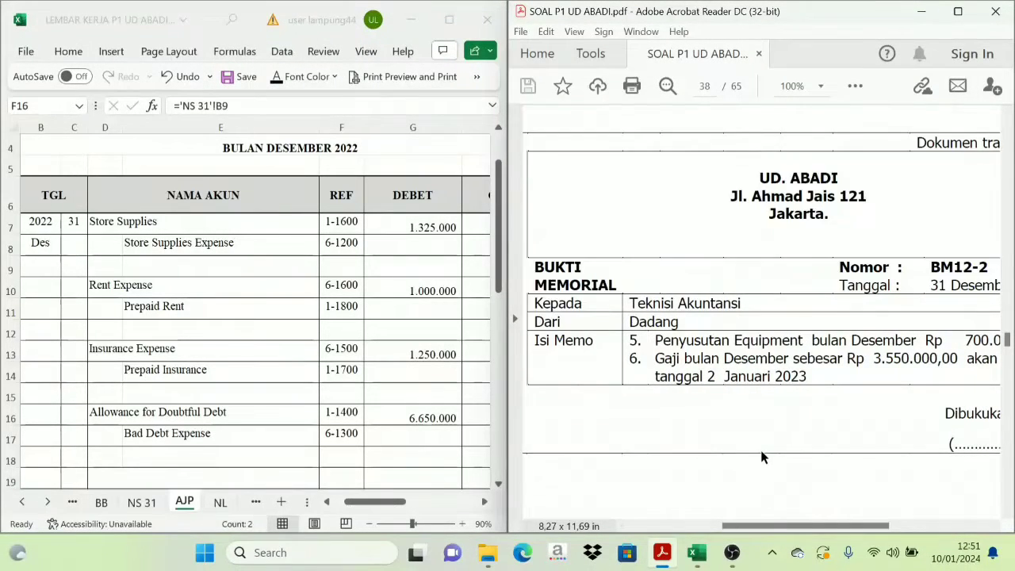
left_click_drag(820, 531, 852, 541)
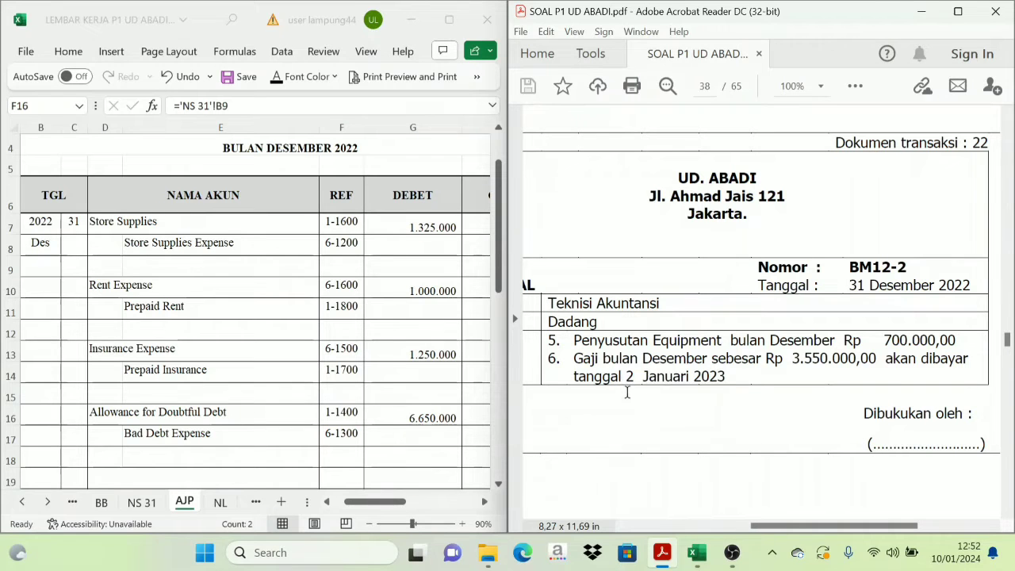
- Apply black font to the depreciation entry's date 31 in C19 and its account names in D19:E20 of the AJP
left_click(354, 433)
scroll(159, 397, "down", 1)
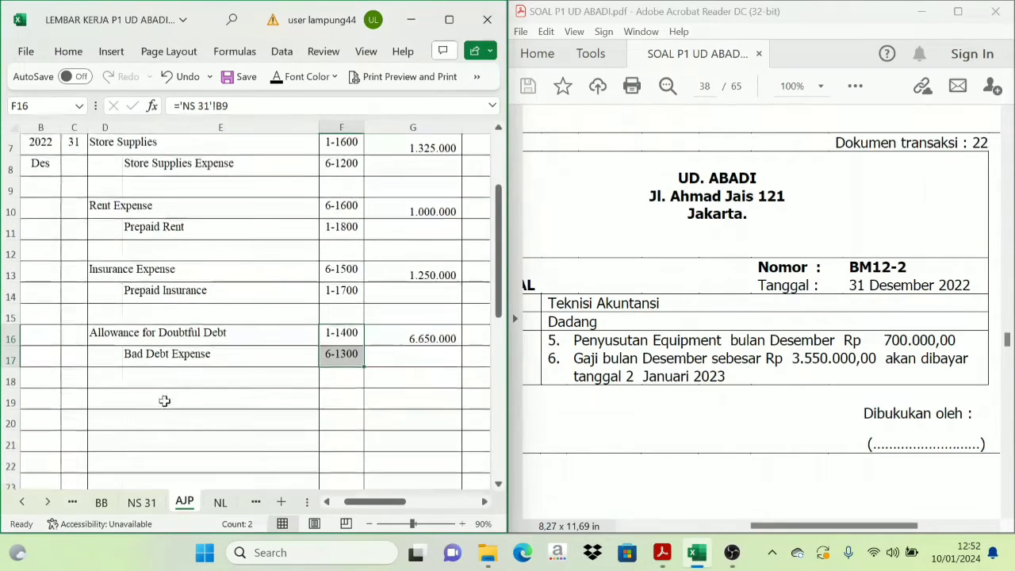
left_click(62, 396)
type("31")
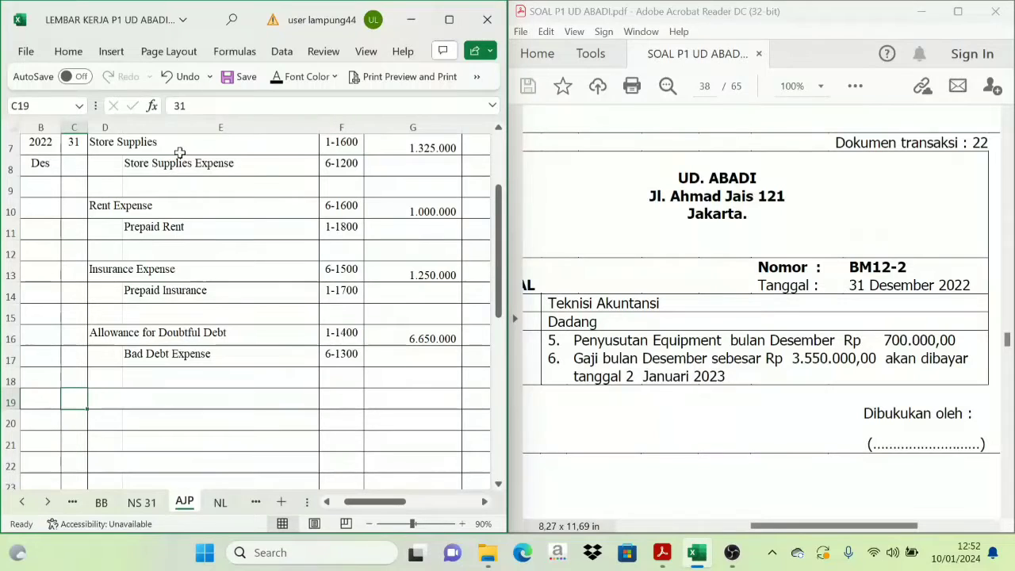
left_click_drag(115, 395, 154, 418)
left_click(275, 77)
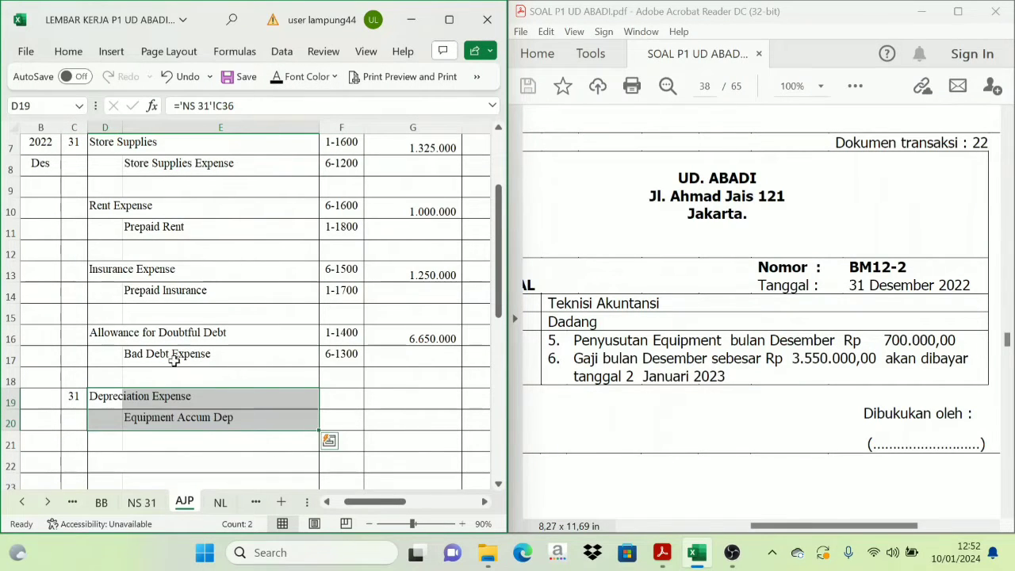
left_click(104, 403)
left_click(170, 399)
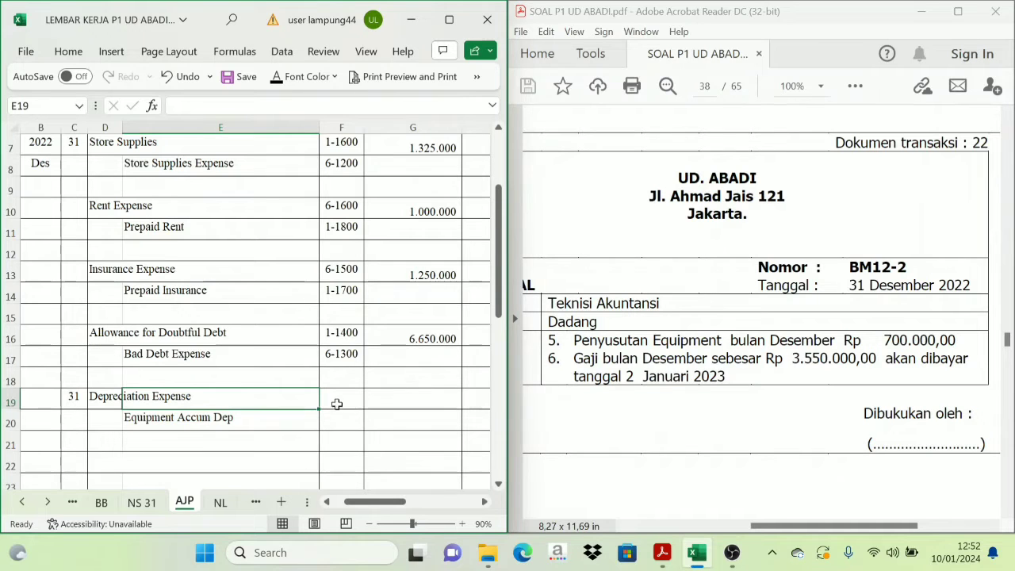
- Apply black font to the depreciation entry's reference codes in F19:F20 and its 700.000 debit and credit amounts in G19:H20
left_click_drag(338, 404, 335, 420)
left_click(283, 78)
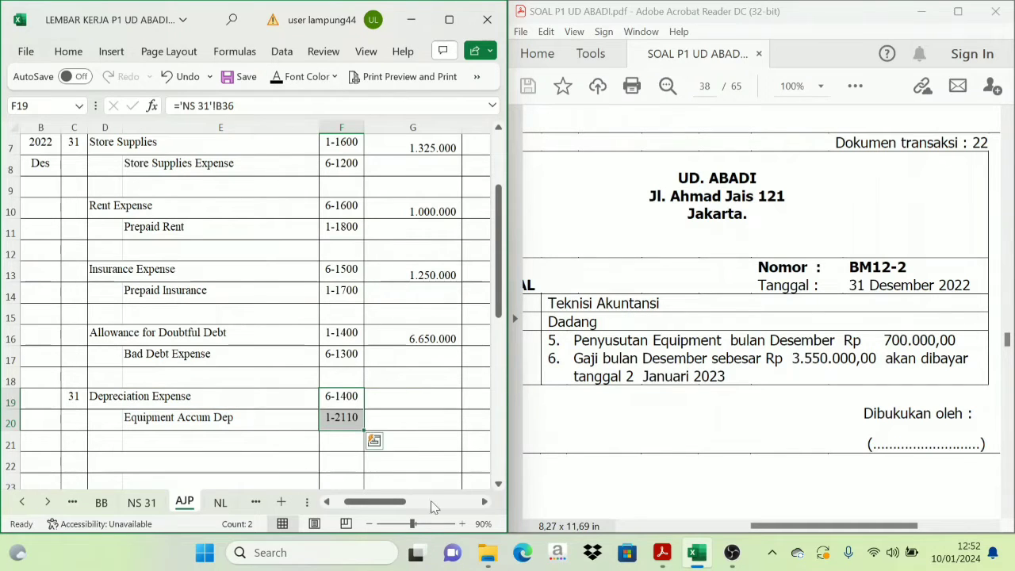
left_click(485, 501)
left_click_drag(380, 399, 444, 418)
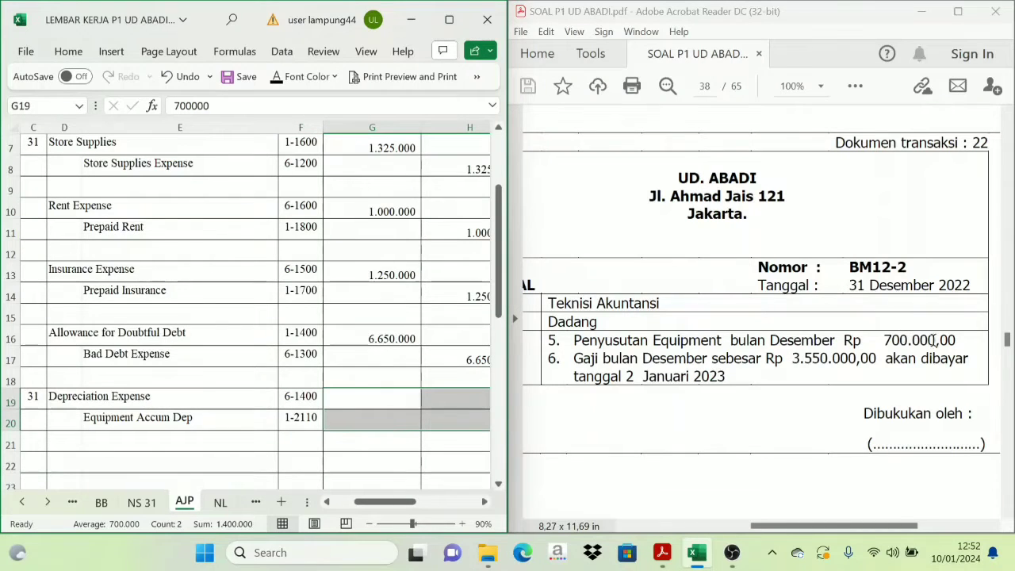
type("700.000\t \t700.000")
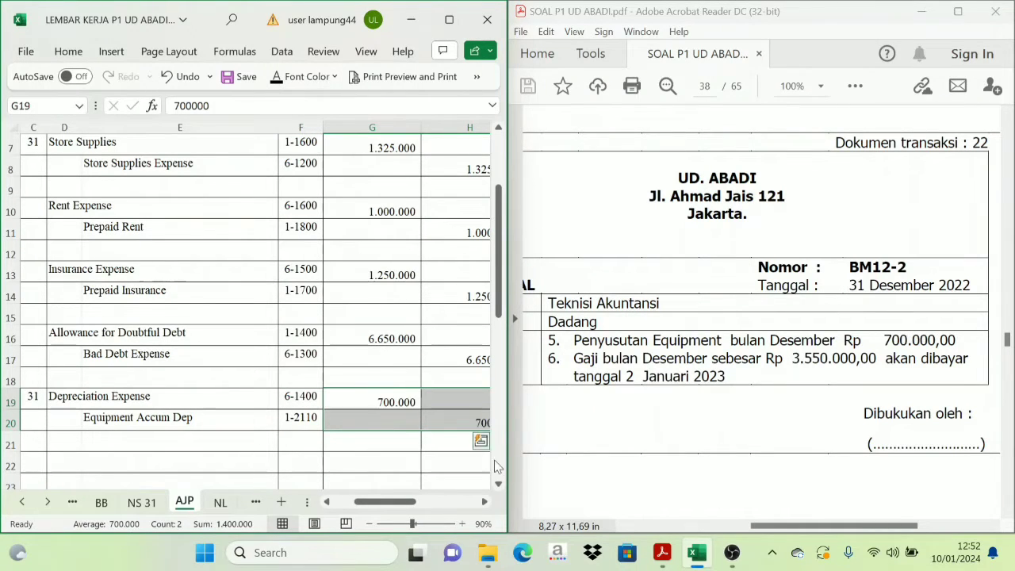
left_click(485, 502)
left_click(484, 502)
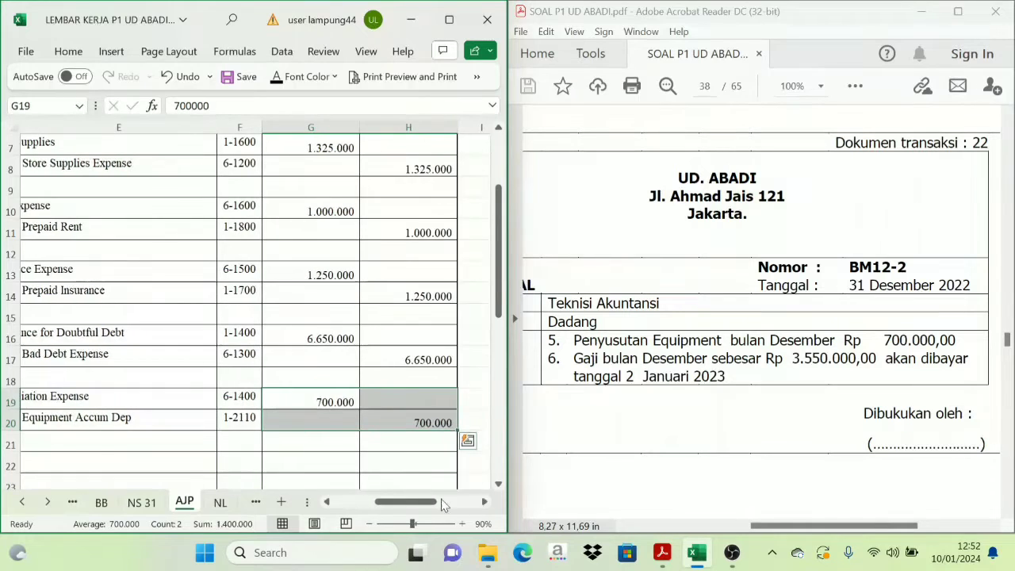
left_click_drag(432, 503, 415, 503)
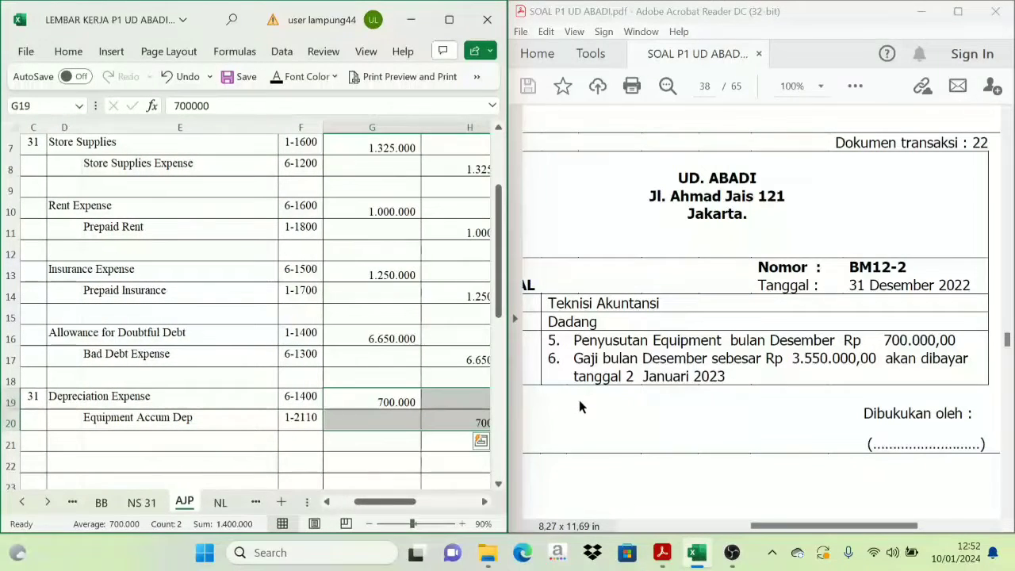
- Check memo item 6 and apply black font to the accrued salary entry's account names in D22:E23 of the AJP
scroll(579, 399, "down", 1)
scroll(579, 400, "down", 1)
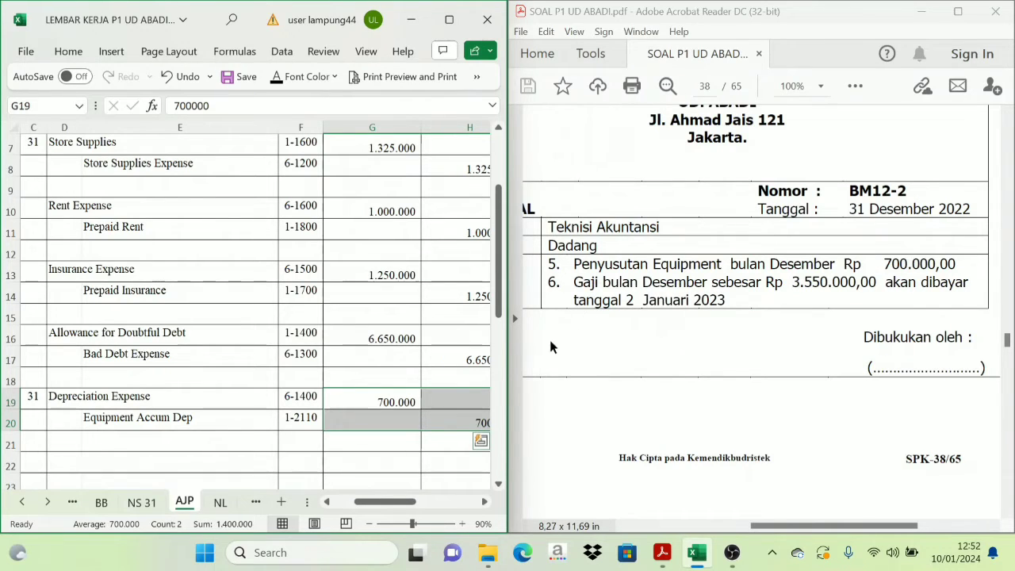
left_click(326, 501)
left_click(498, 483)
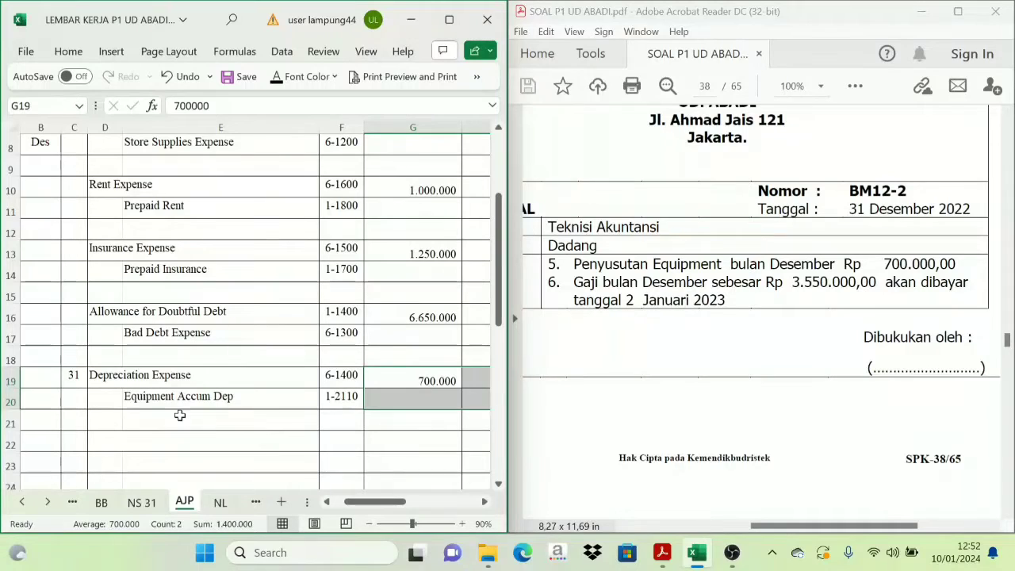
left_click(74, 443)
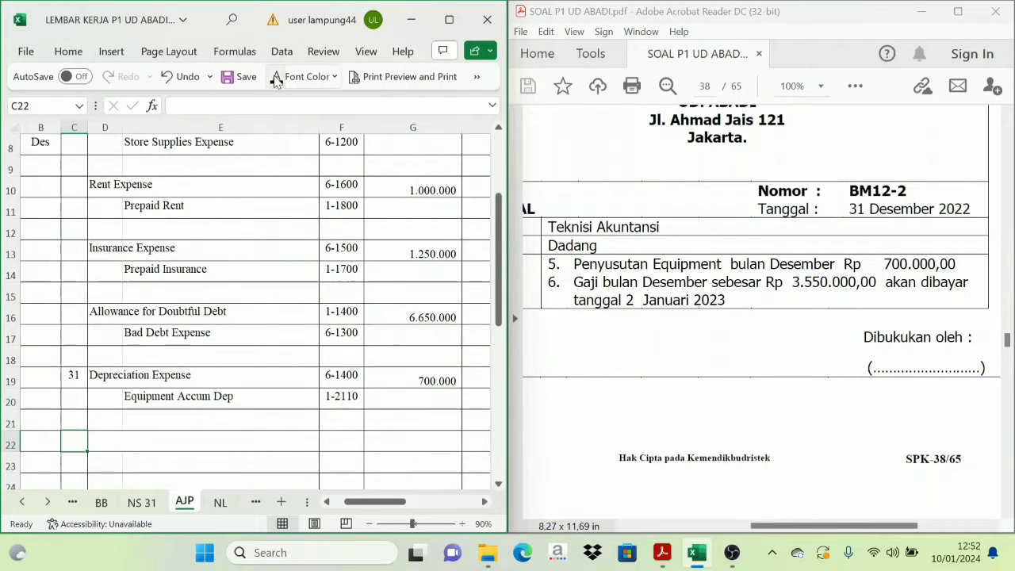
left_click_drag(95, 441, 178, 460)
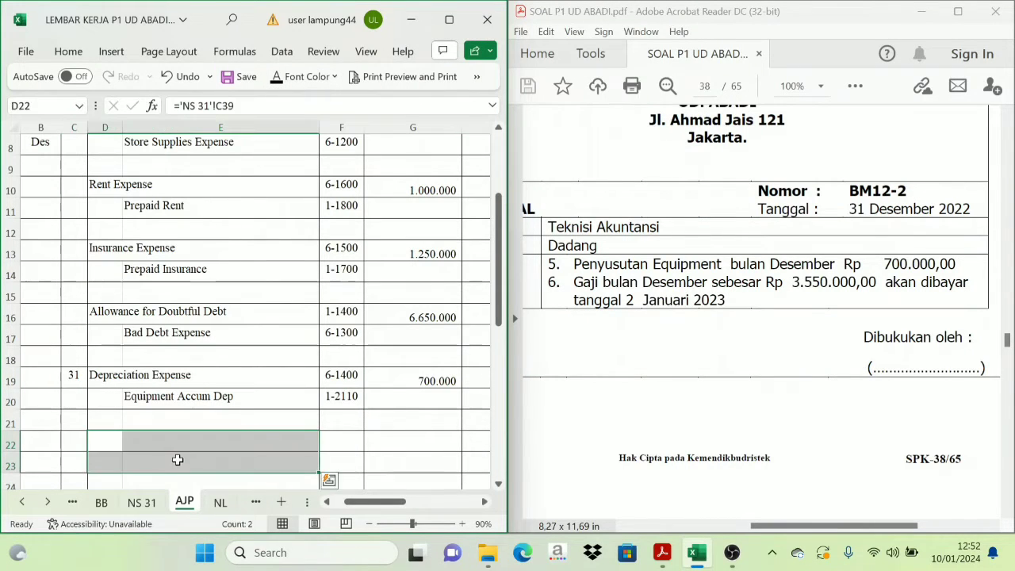
left_click(276, 79)
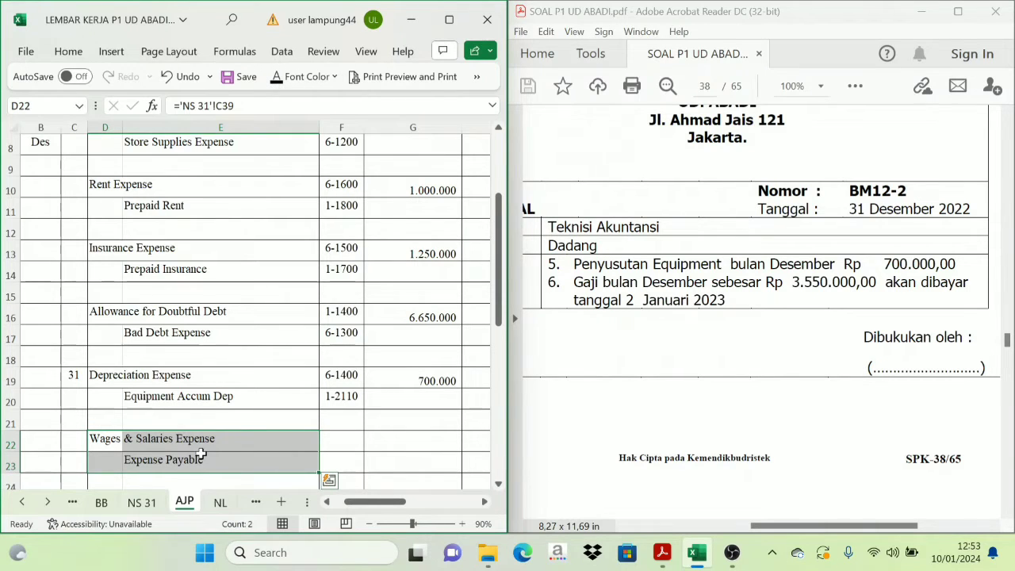
left_click(131, 467)
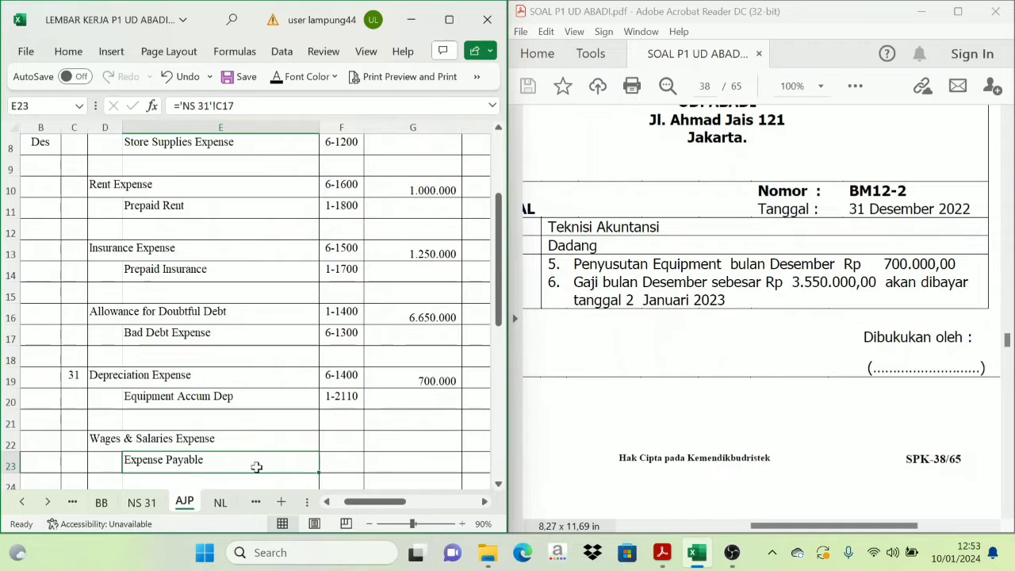
- Apply black font to the salary entry's reference codes in F22:F23 and its 3.550.000 debit and credit amounts in G22:H23
left_click_drag(341, 439, 353, 464)
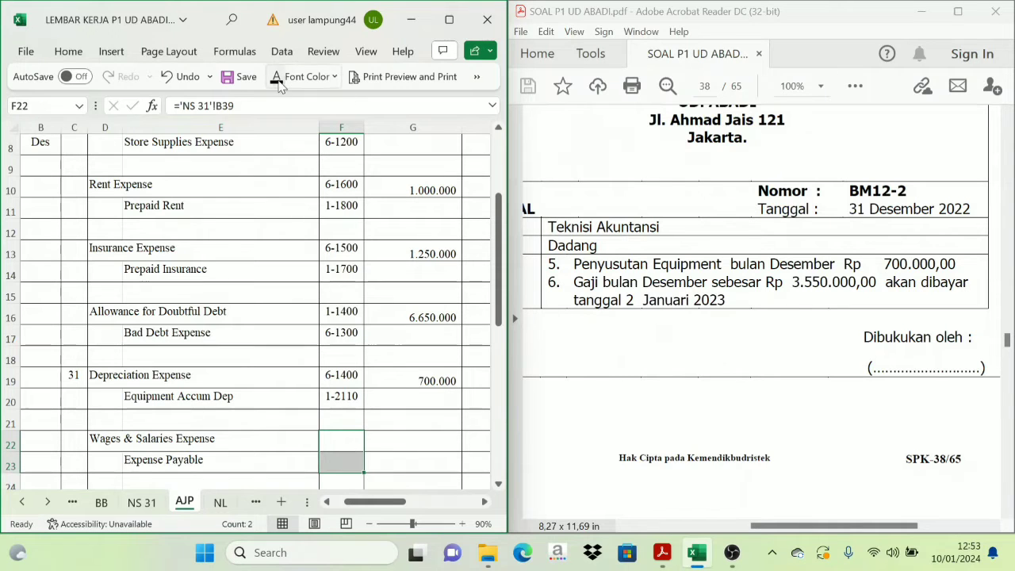
key("ctrl+v")
left_click(488, 503)
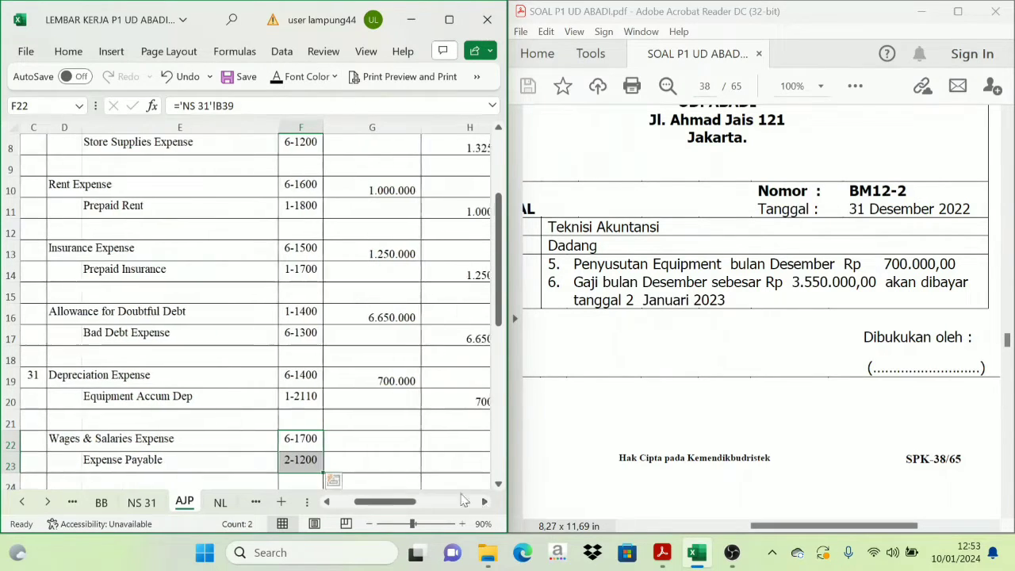
left_click_drag(389, 444, 433, 462)
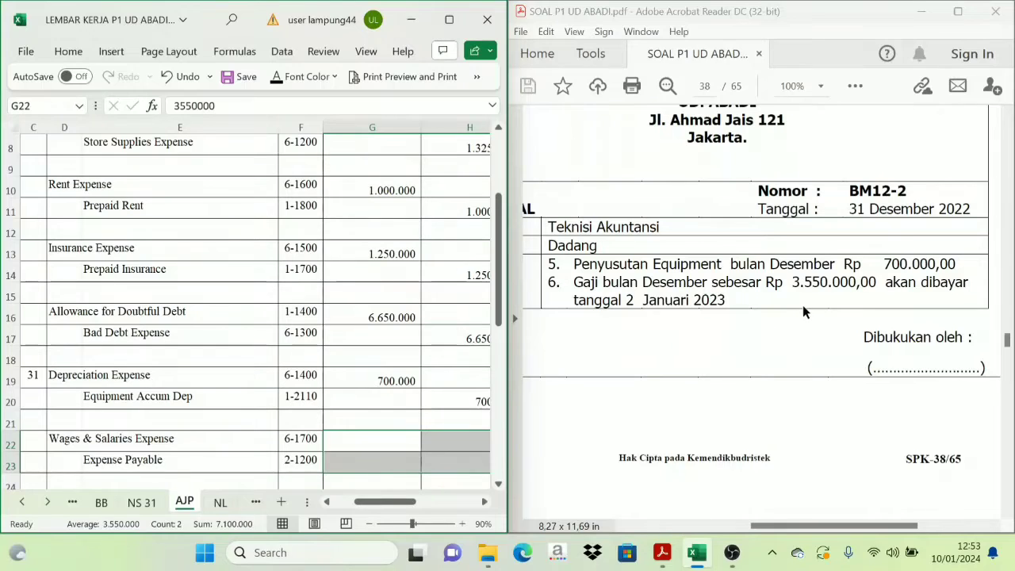
left_click(277, 80)
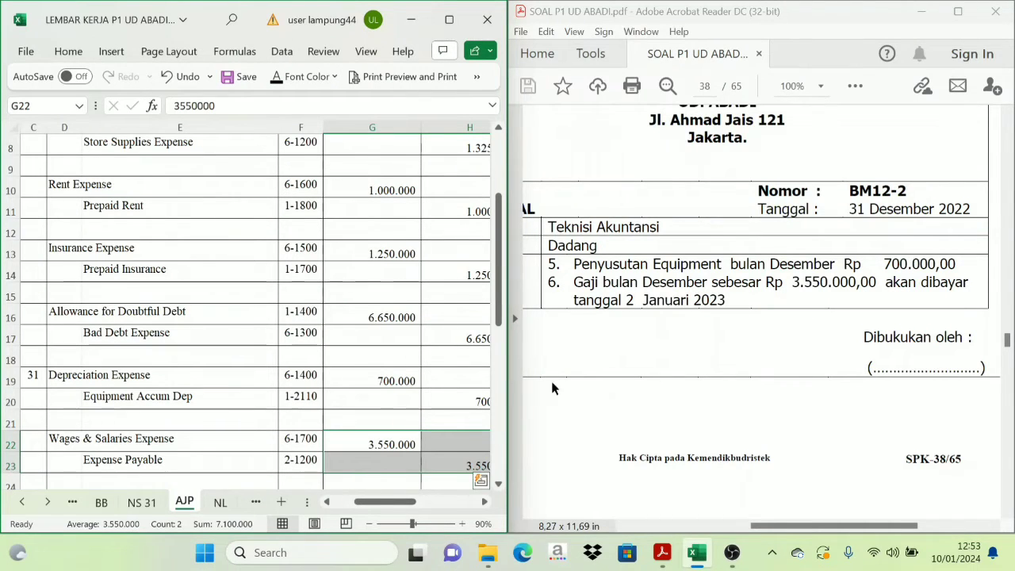
left_click_drag(399, 502, 388, 502)
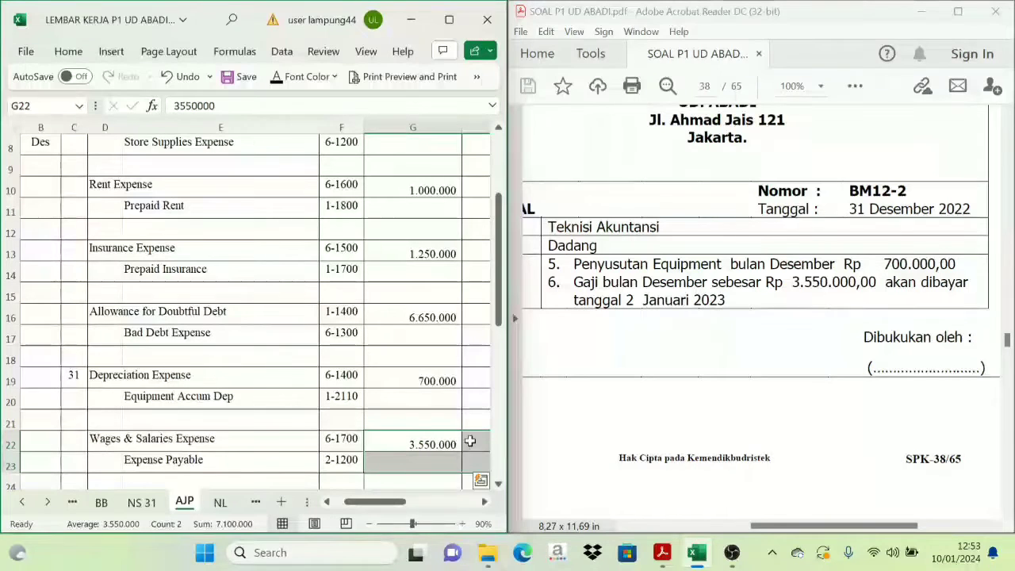
- Read memo BM12-3 for closing the PPN accounts and the 0,5% income tax, and check the AJP rows below the salary entry
left_click_drag(797, 525, 758, 528)
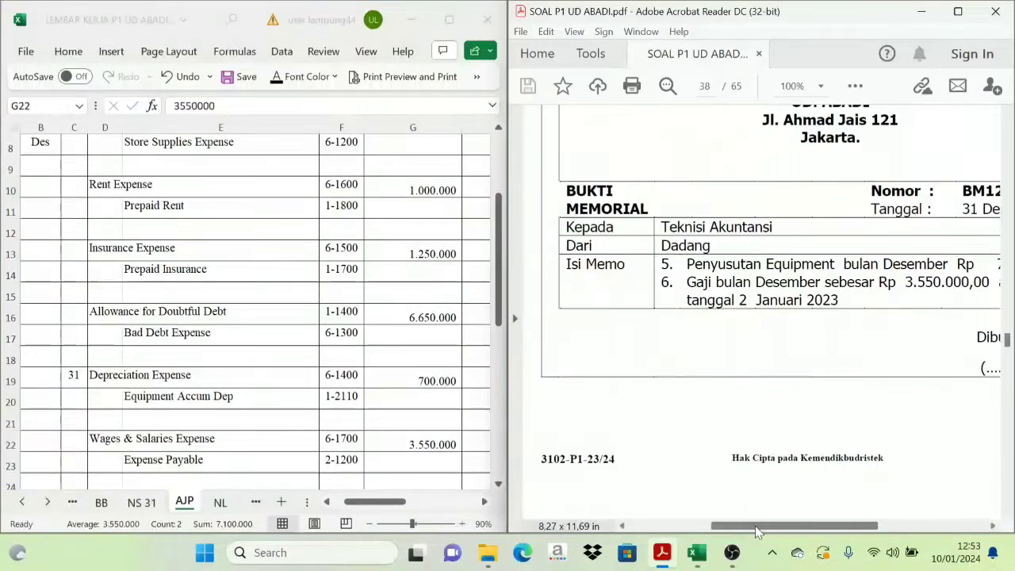
scroll(726, 398, "down", 10)
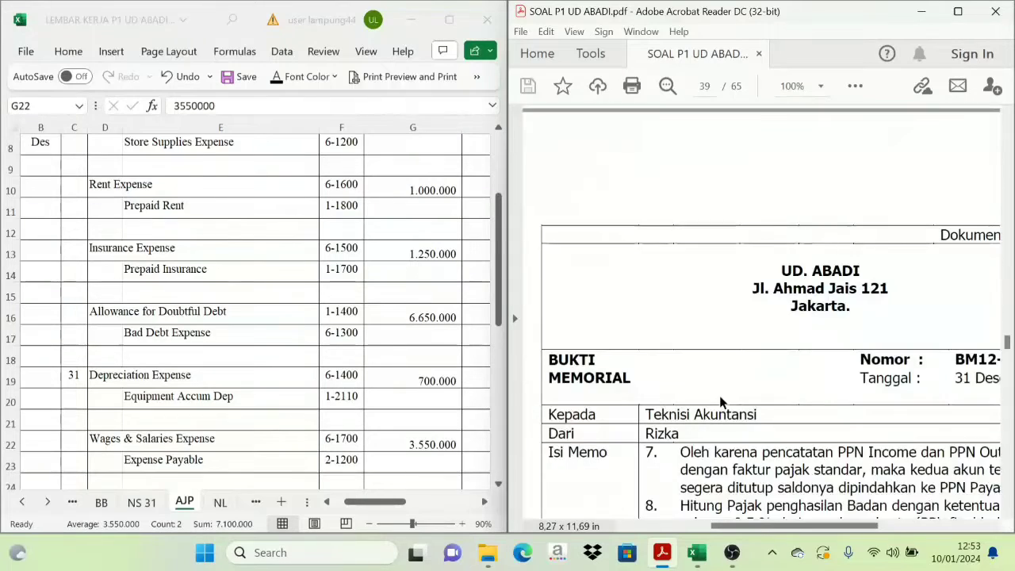
scroll(722, 404, "down", 2)
scroll(719, 406, "up", 1)
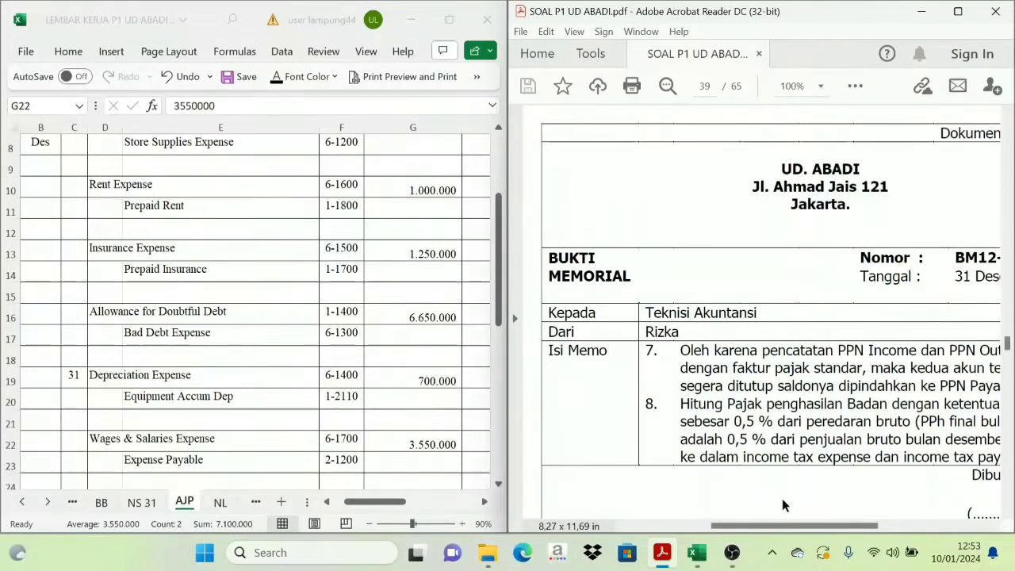
left_click_drag(801, 530, 847, 532)
scroll(665, 350, "down", 2)
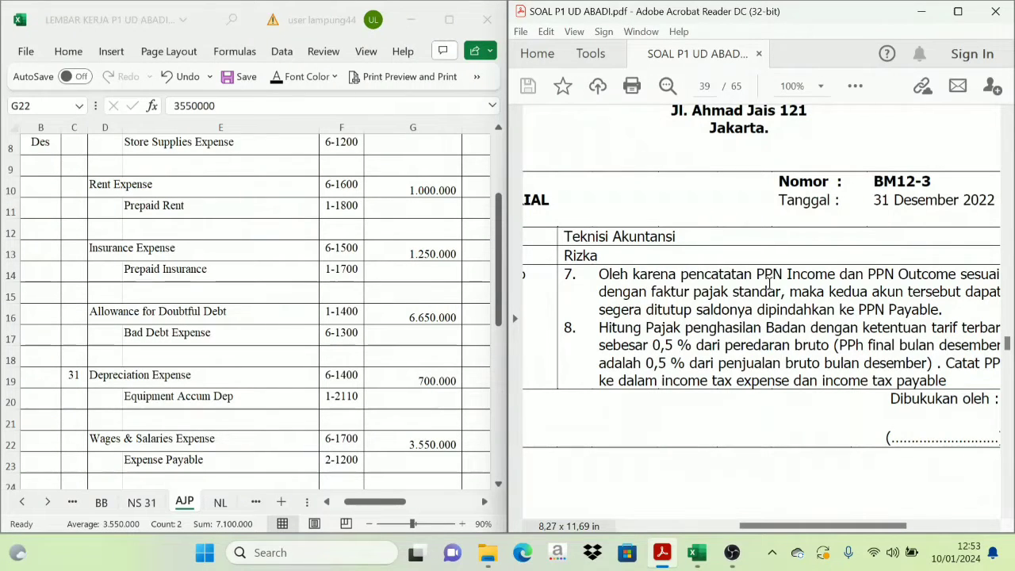
mouse_move(865, 527)
left_mouse_down()
mouse_move(884, 526)
mouse_move(875, 526)
left_mouse_up()
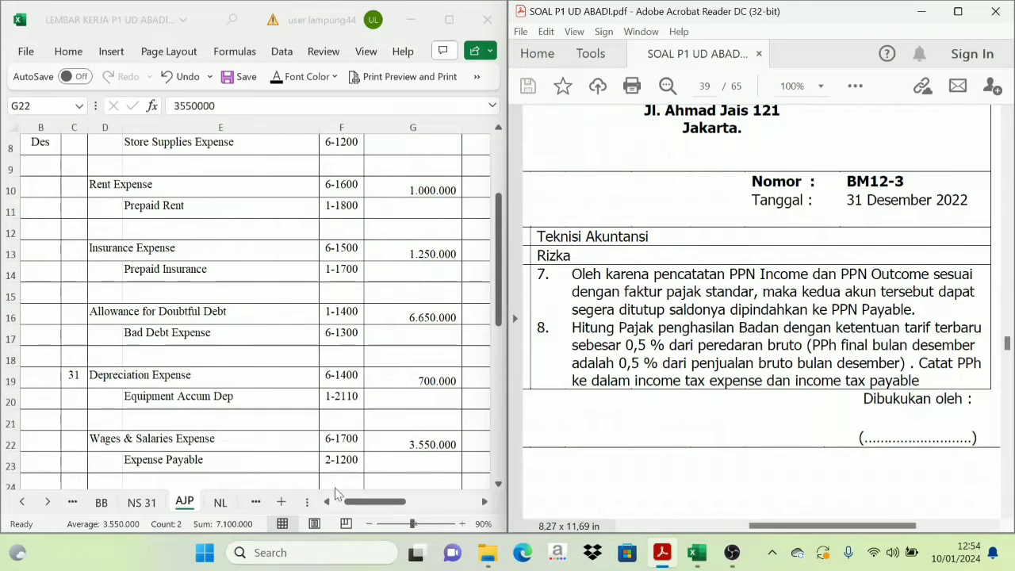
left_click(501, 487)
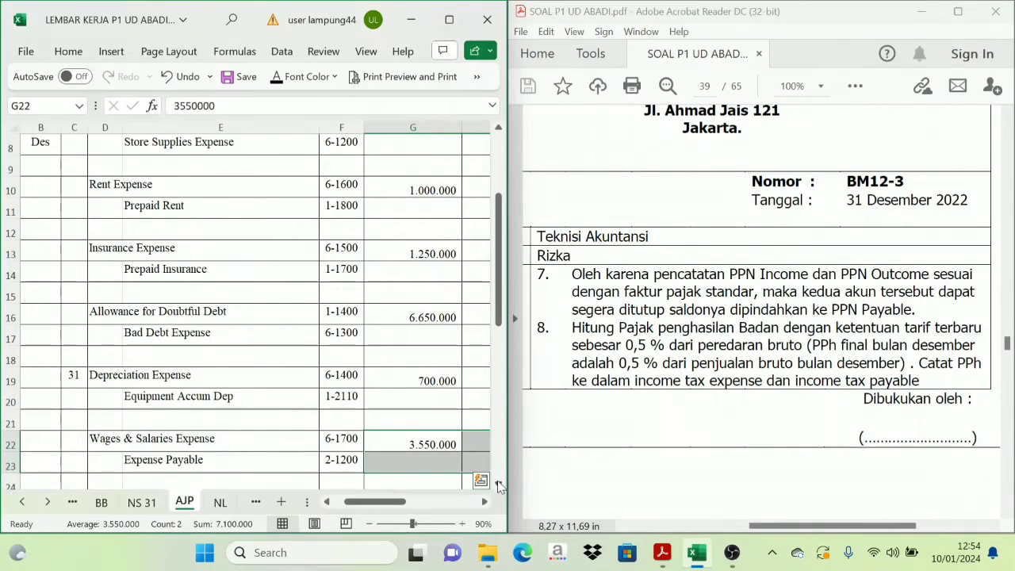
scroll(501, 486, "down", 1)
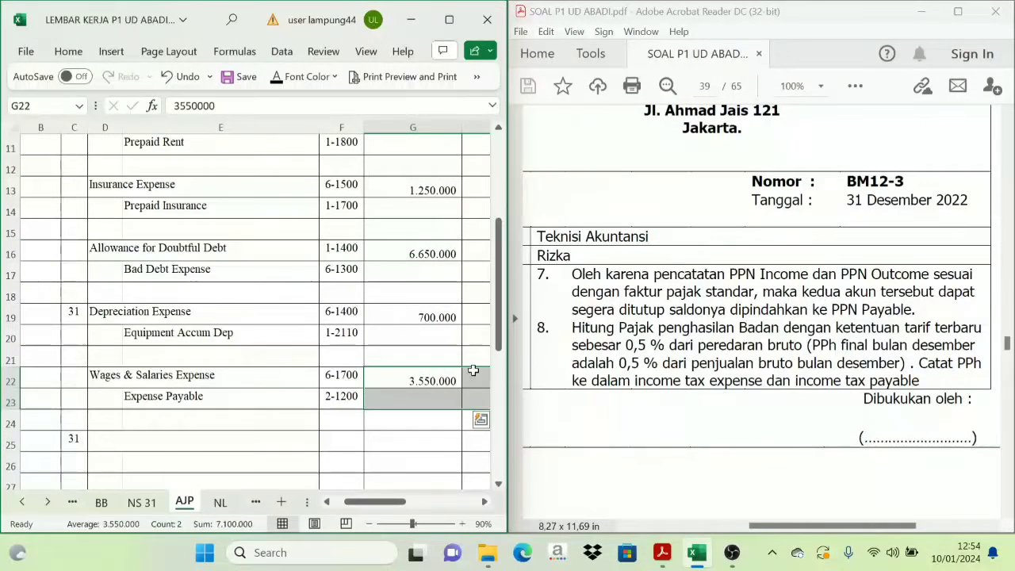
- Look up the PPN Outcome and PPN Income balances in rows 20 and 21 of the NS 31 trial balance
left_click(189, 471)
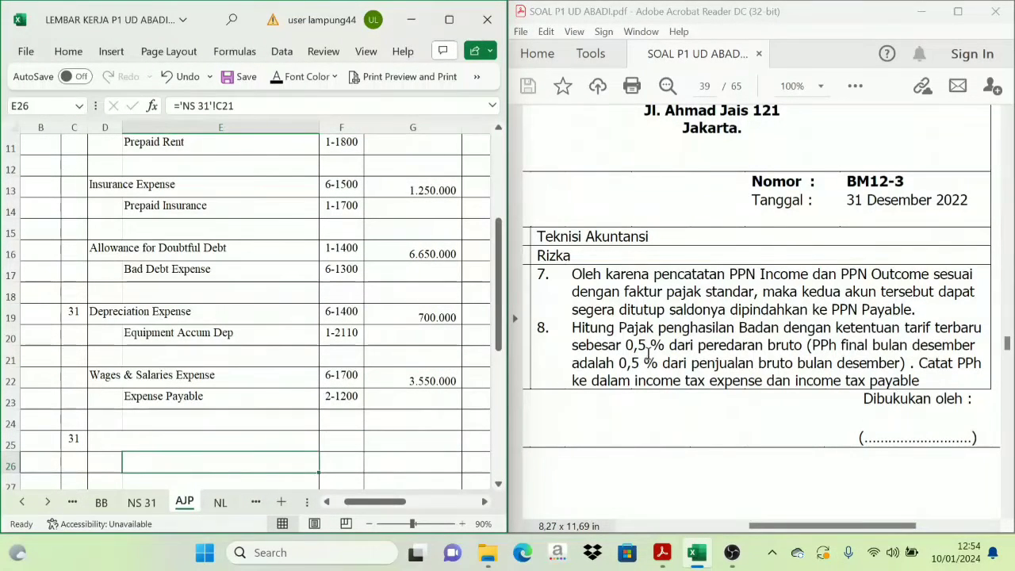
left_click(142, 502)
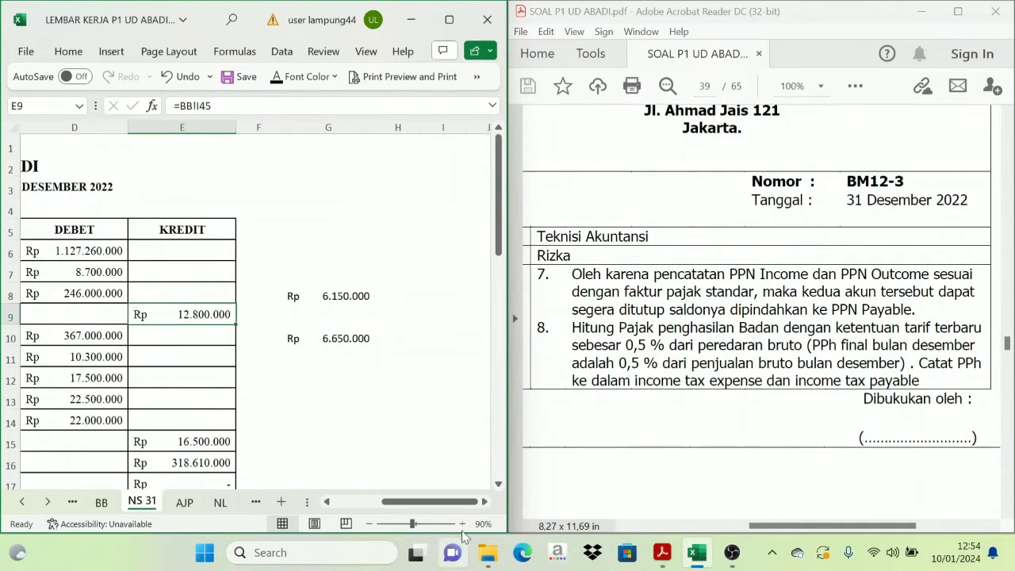
scroll(377, 483, "left", 5)
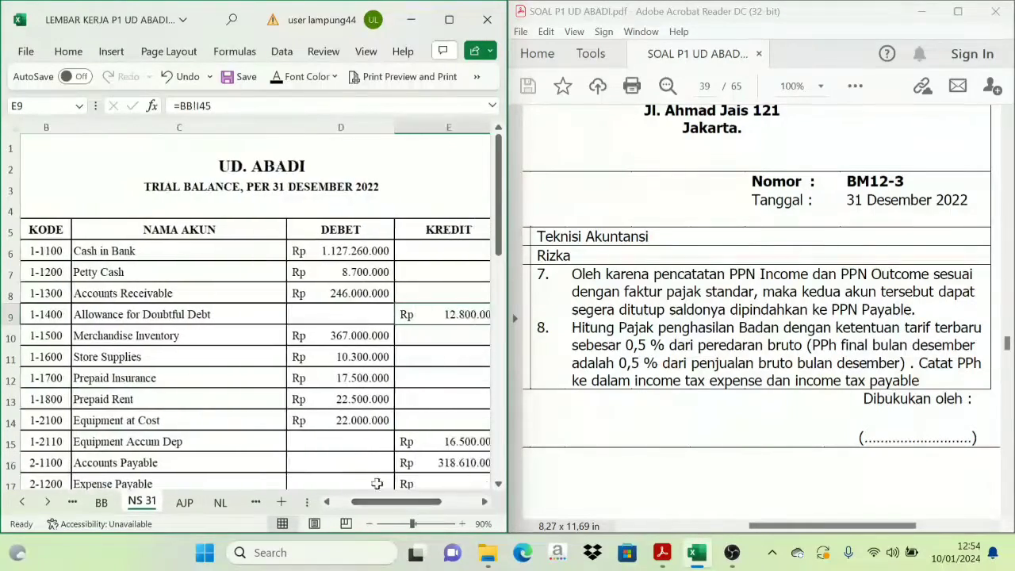
scroll(377, 483, "down", 4)
scroll(151, 438, "down", 1)
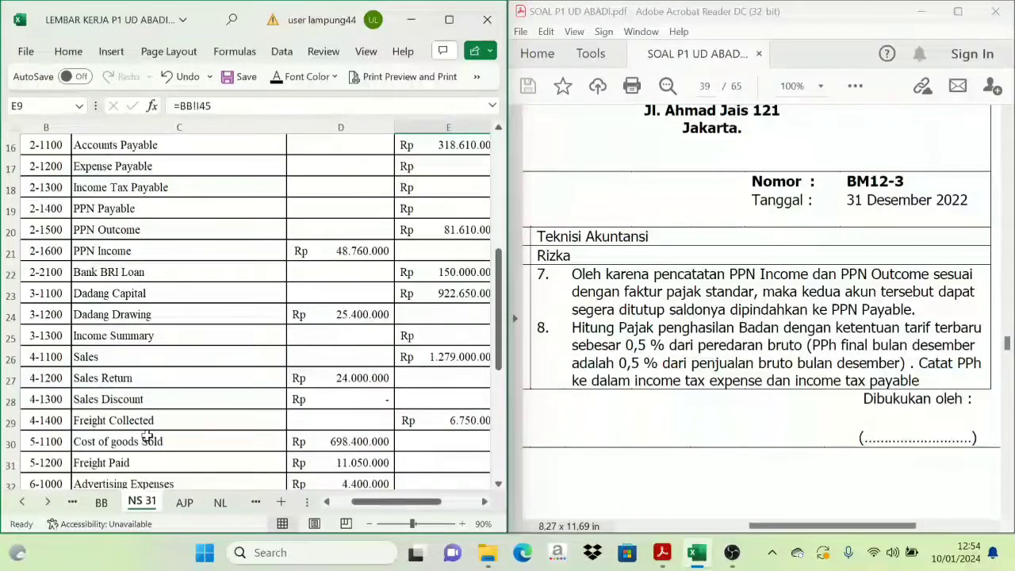
left_click(203, 235)
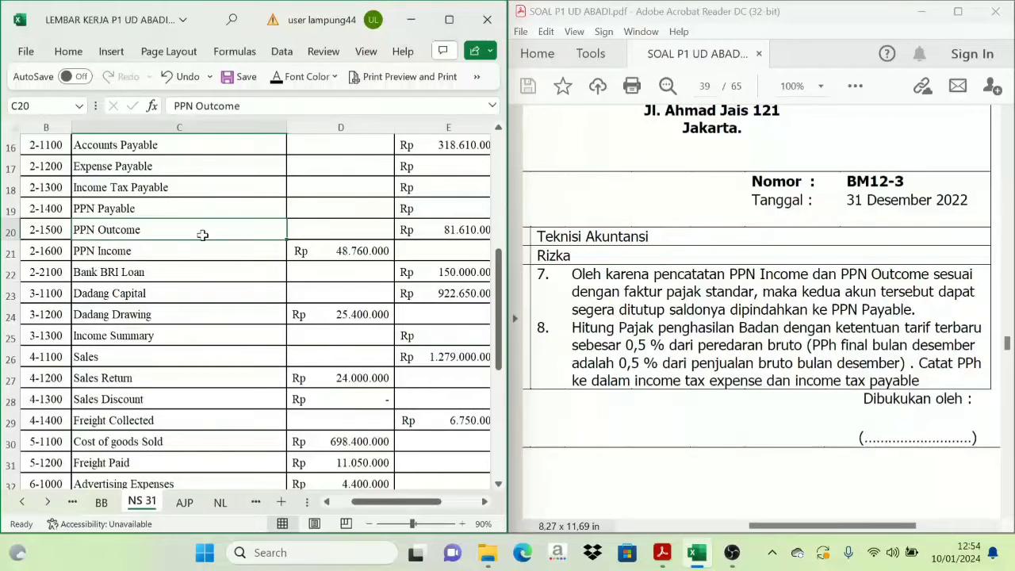
left_click(435, 228)
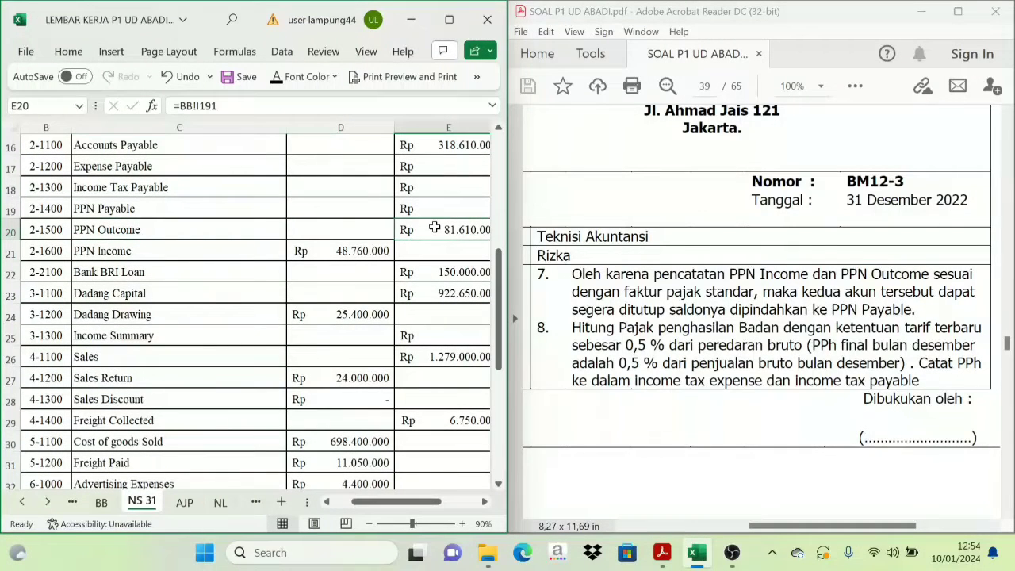
left_click(104, 251)
left_click(367, 252)
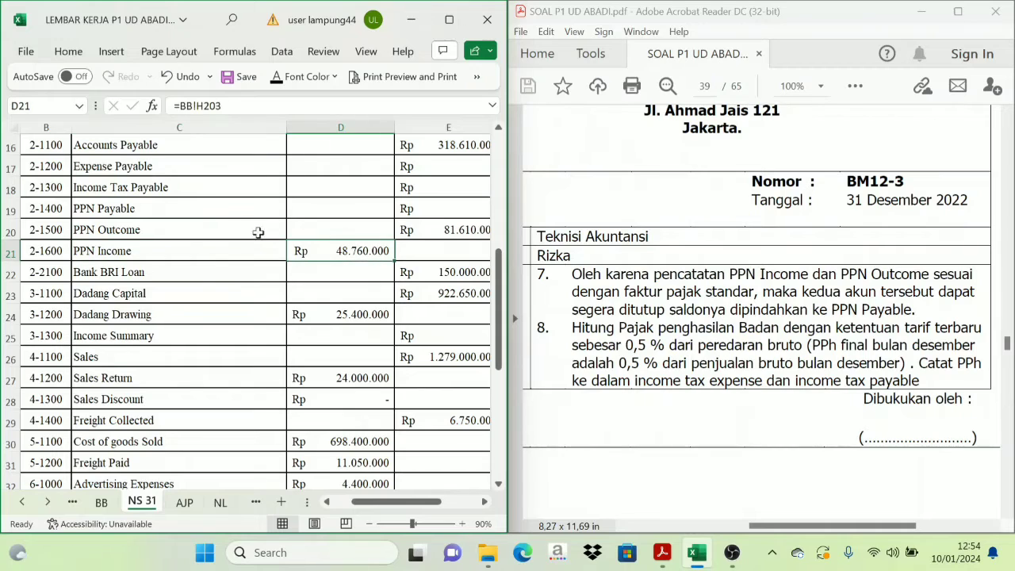
- Compare the PPN Outcome credit balance in E20 with the PPN Income debit balance in D21 for the closing entry
left_click(226, 227)
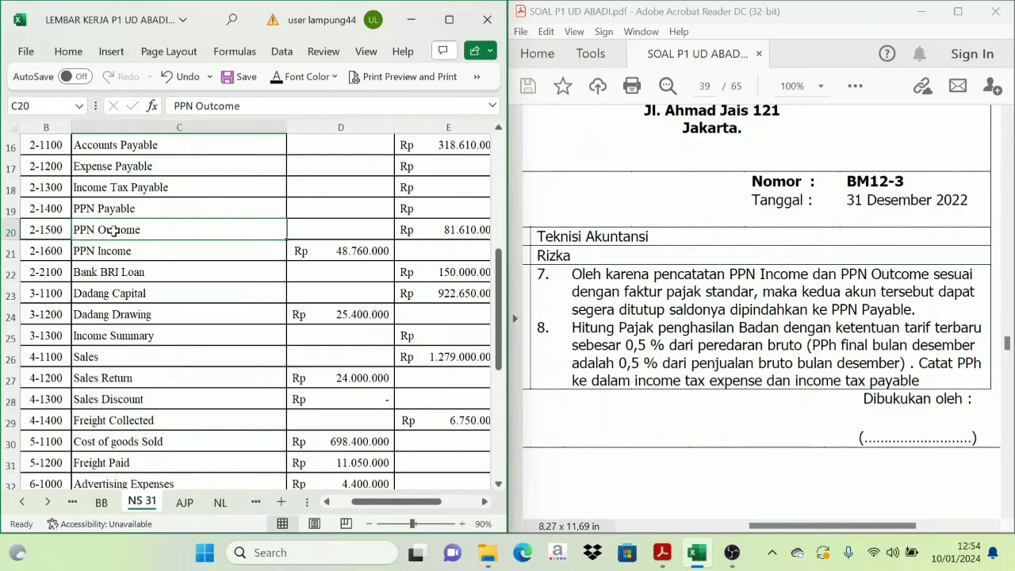
left_click(456, 231)
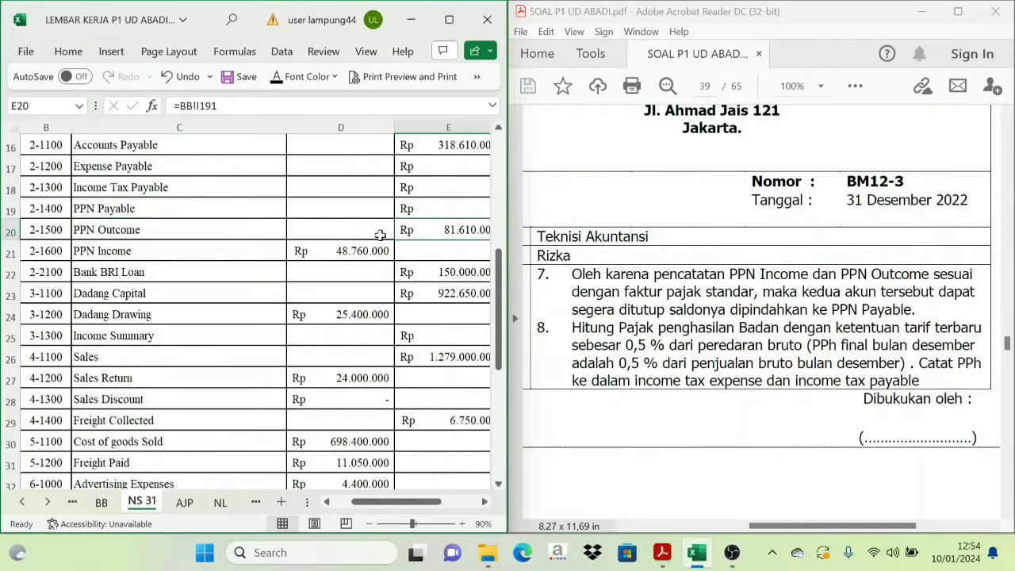
left_click(311, 227)
left_click(119, 249)
left_click(316, 251)
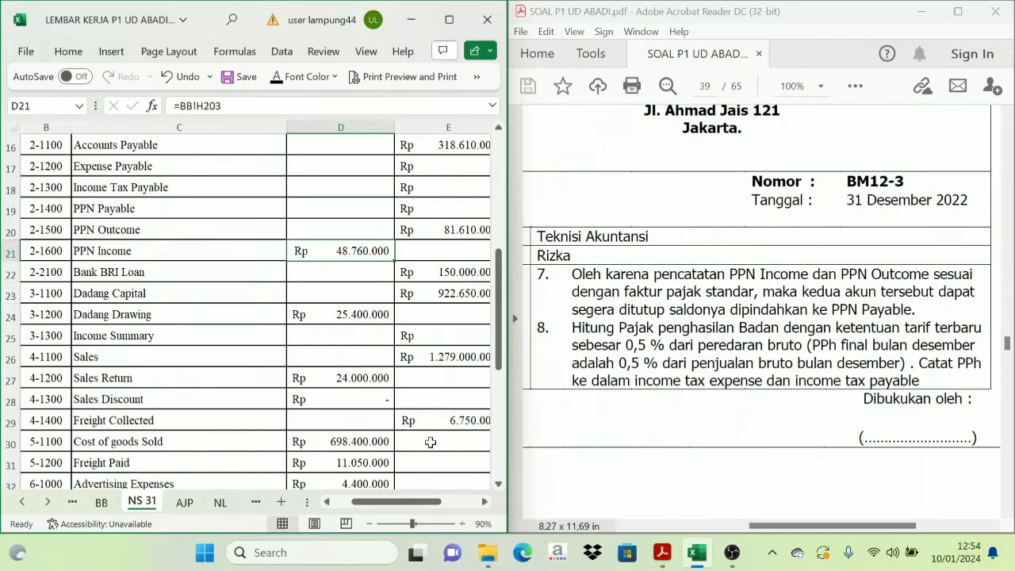
left_click(451, 229)
left_click(351, 265)
left_click(441, 230)
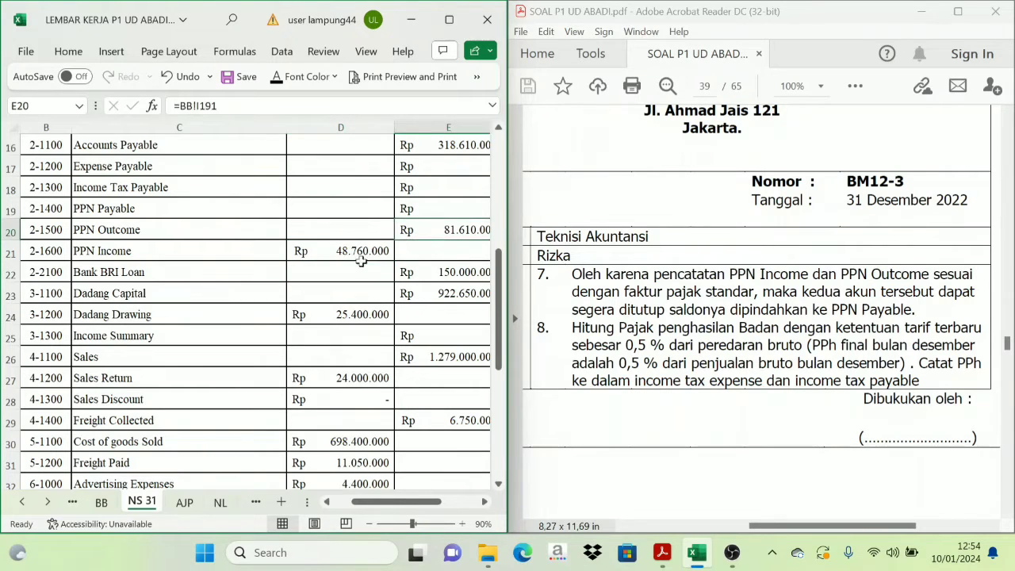
left_click(360, 263)
left_click(432, 230)
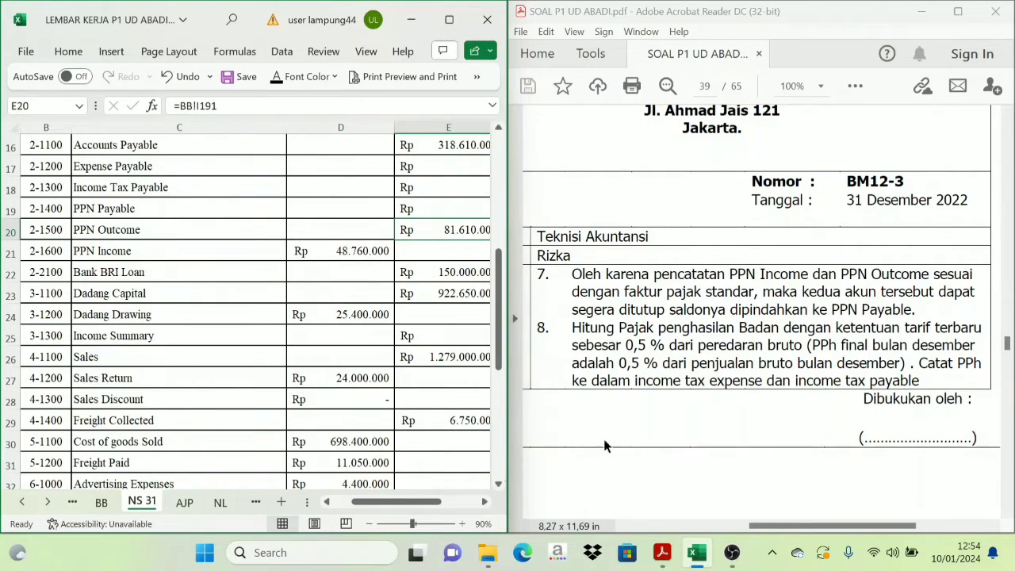
- Apply black font to the PPN closing entry's account names, PPN Outcome, PPN Income and PPN Payable, in D25:E27 of the AJP
left_click(185, 501)
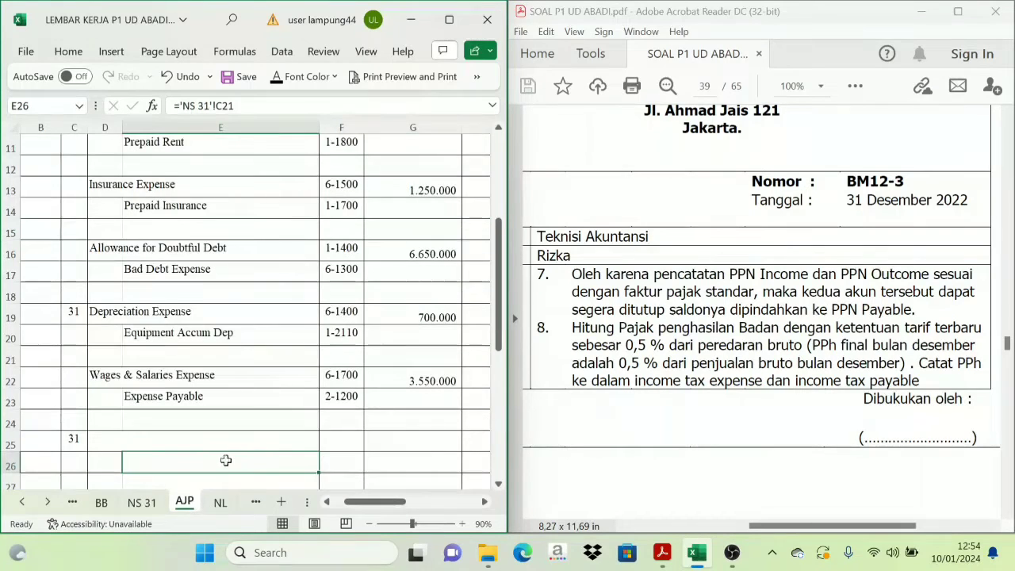
scroll(226, 460, "down", 1)
left_click_drag(121, 384, 219, 419)
type("PPN Outcome \tPPN Income \tPPN Payable")
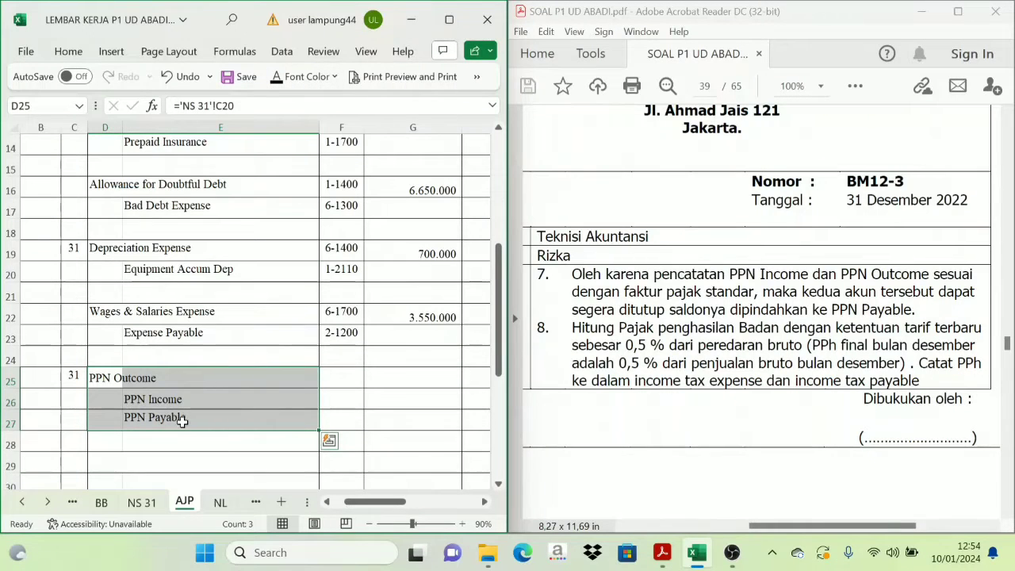
- Apply black font to the PPN entry's reference codes in F25:F27 and the 81.610.000 debit amount in G25, checking PPN Outcome in NS 31
scroll(348, 412, "right", 1)
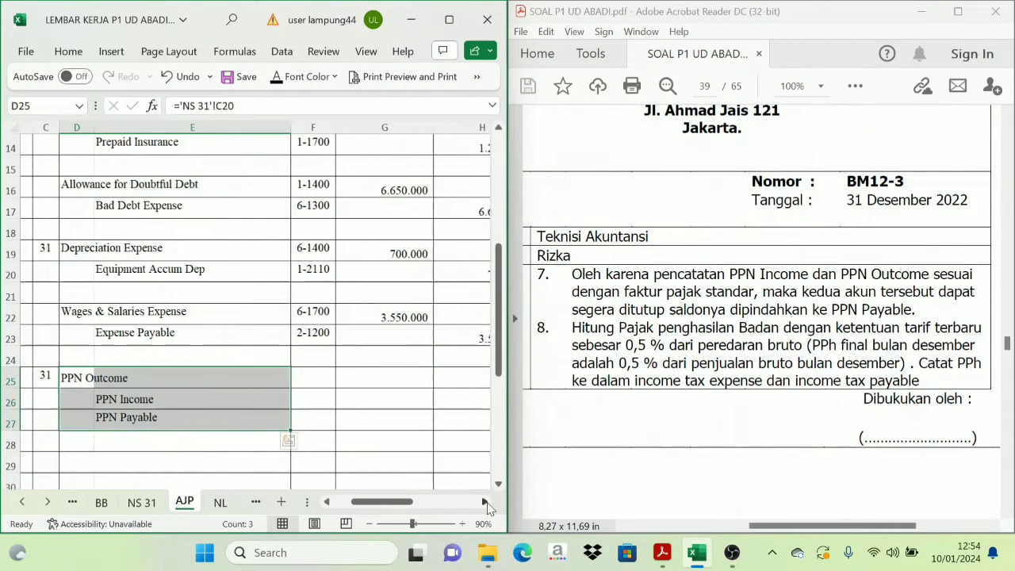
left_click_drag(301, 378, 301, 418)
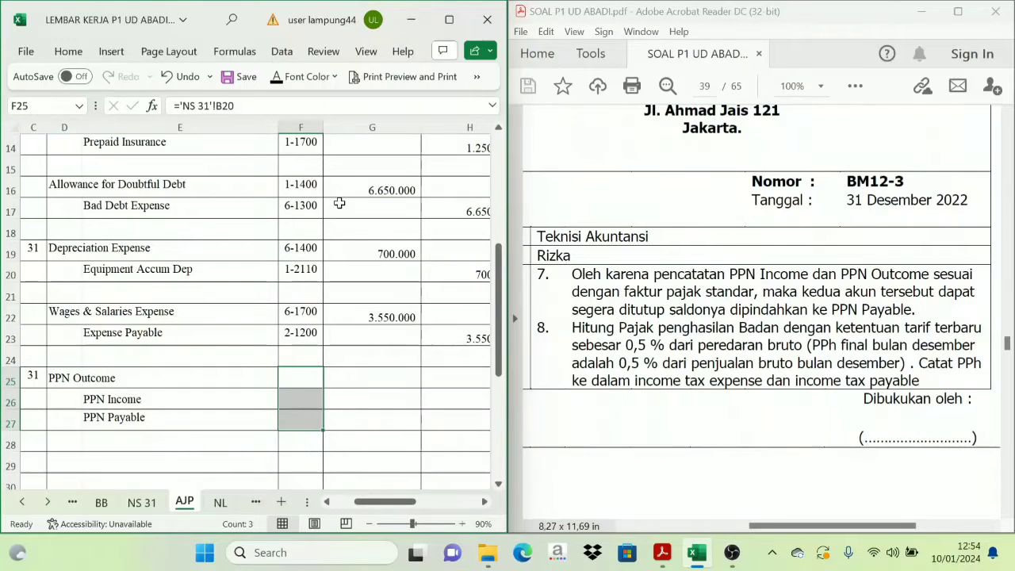
left_click(142, 502)
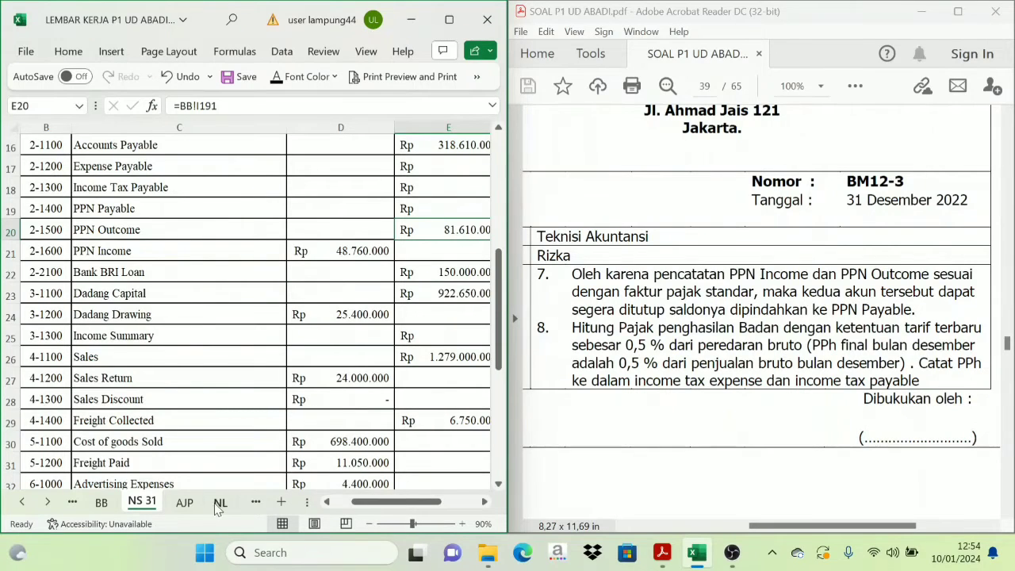
left_click(184, 502)
left_click(362, 382)
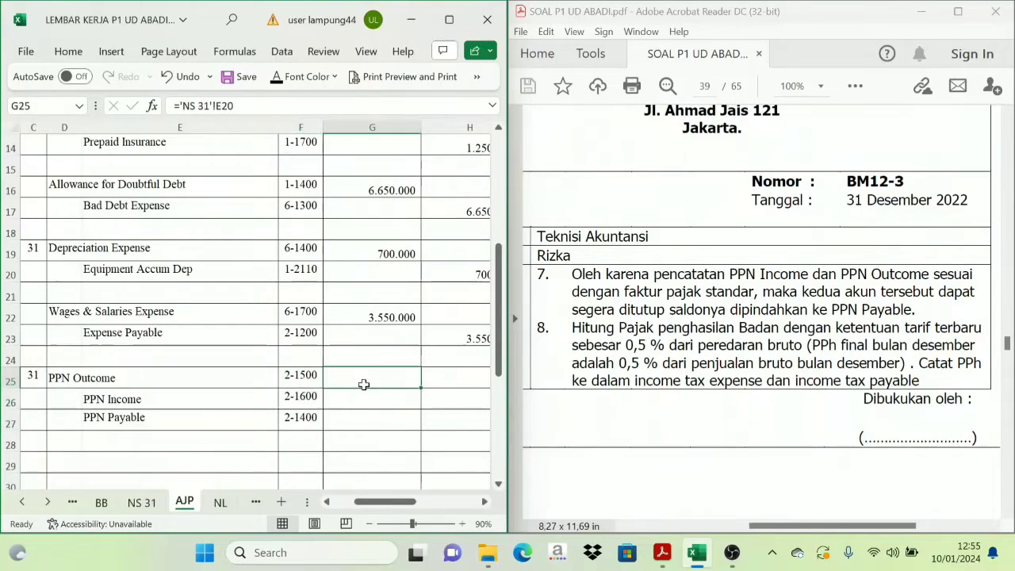
left_click(275, 81)
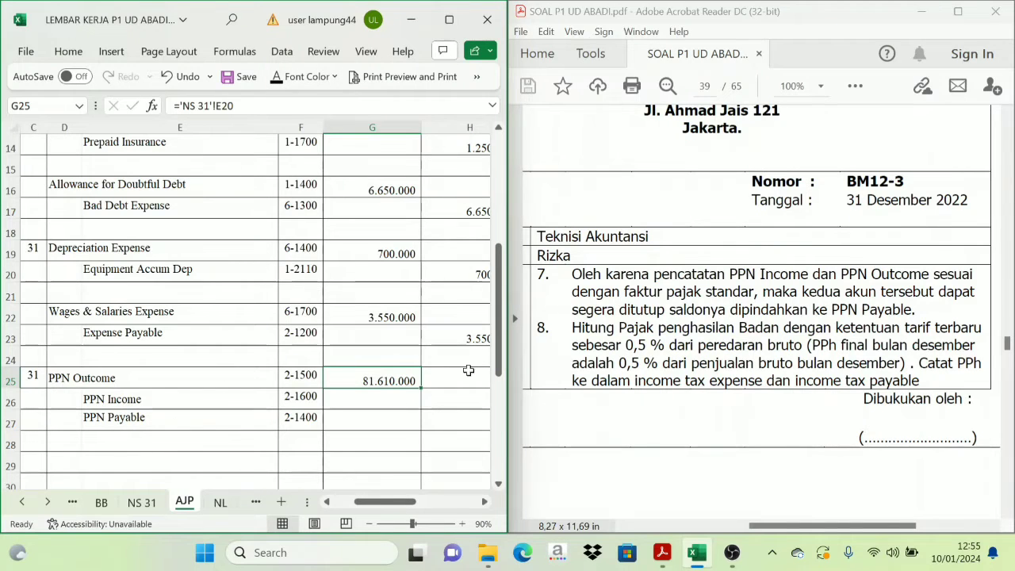
- Check PPN Income in NS 31 and apply black font to the 48.760.000 credit amount in H26 of the AJP
left_click(151, 504)
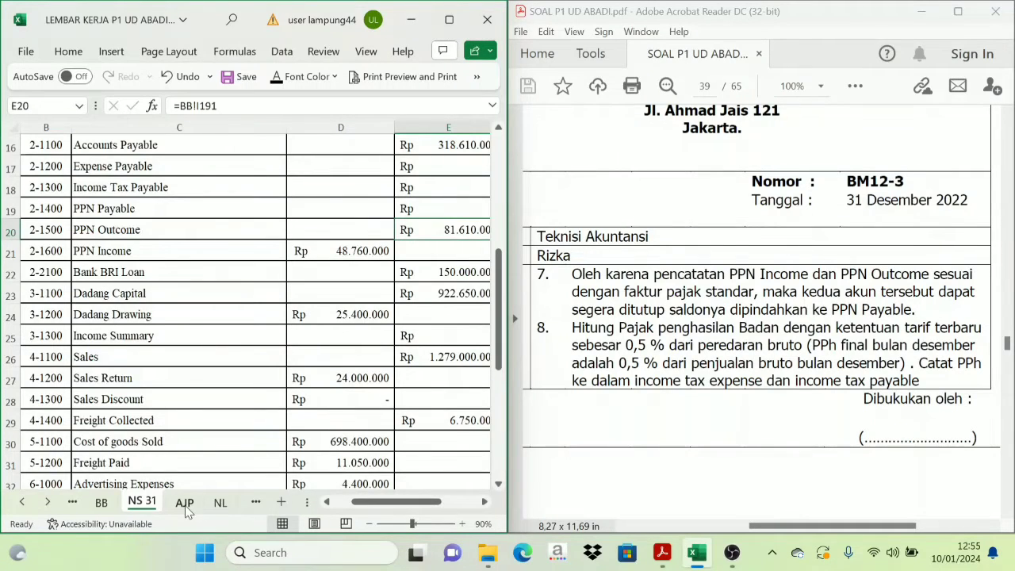
left_click(184, 503)
left_click(444, 398)
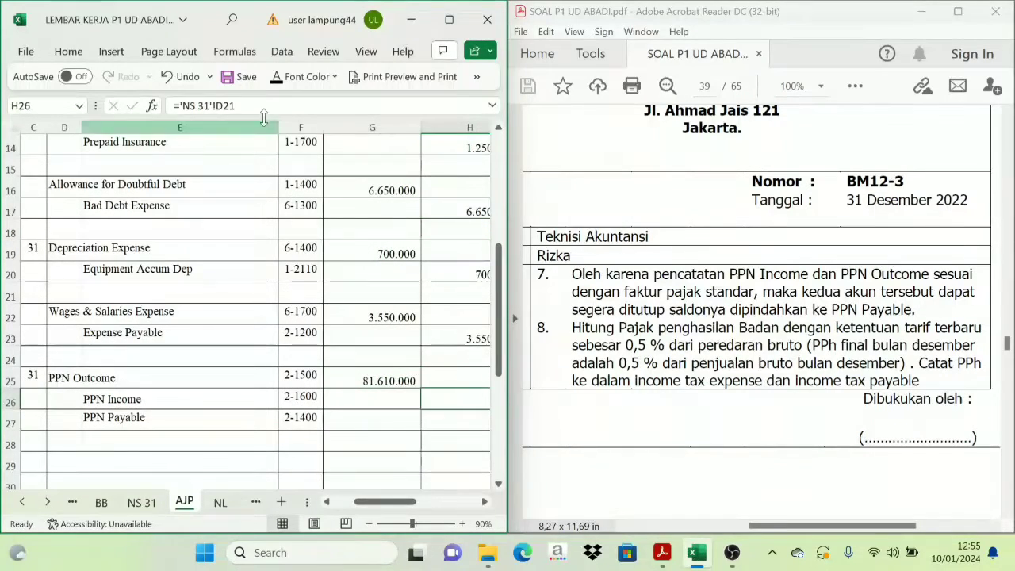
scroll(277, 317, "right", 3)
- Compare G25 with H26 and apply black font to the 32.850.000 PPN Payable credit, calculated as =G25-H26, in H27
left_click(129, 379)
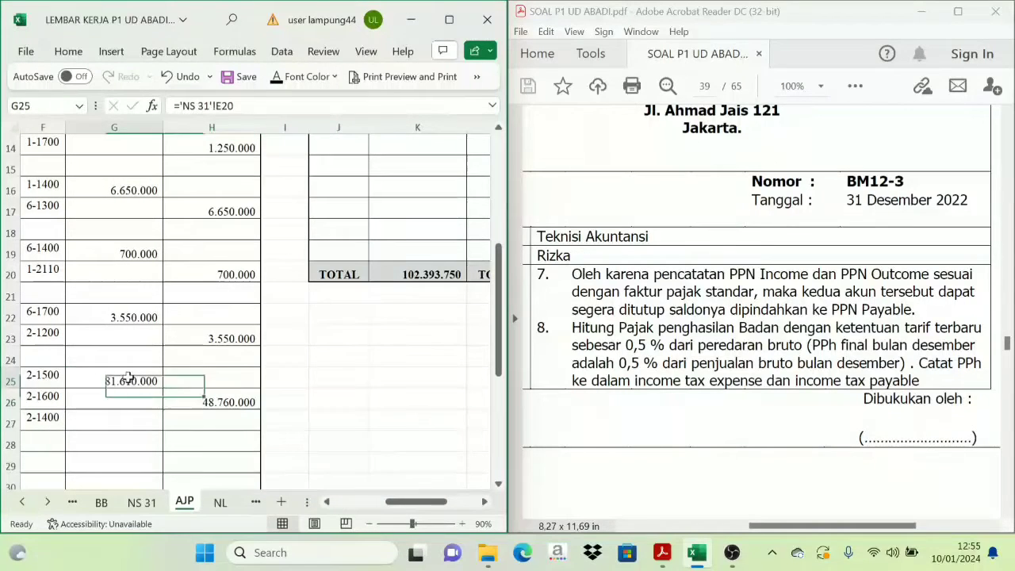
left_click(195, 399)
left_click(131, 381)
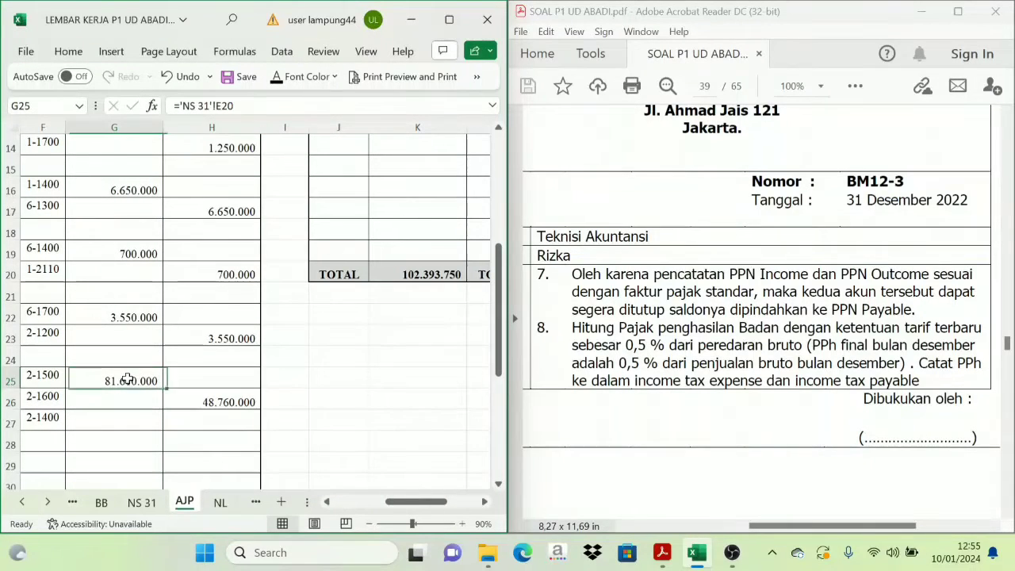
left_click_drag(396, 501, 376, 501)
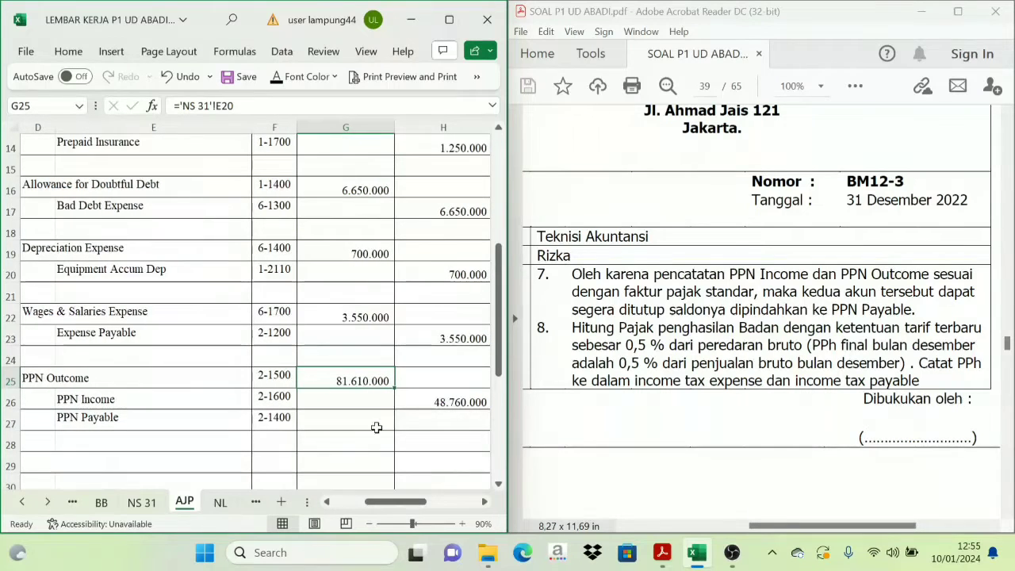
left_click(404, 418)
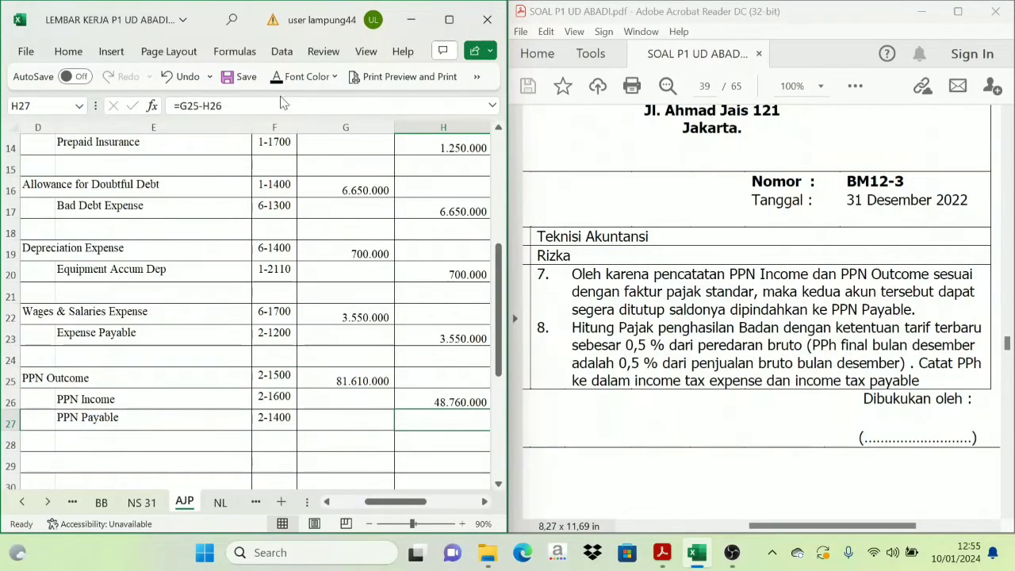
scroll(237, 357, "right", 3)
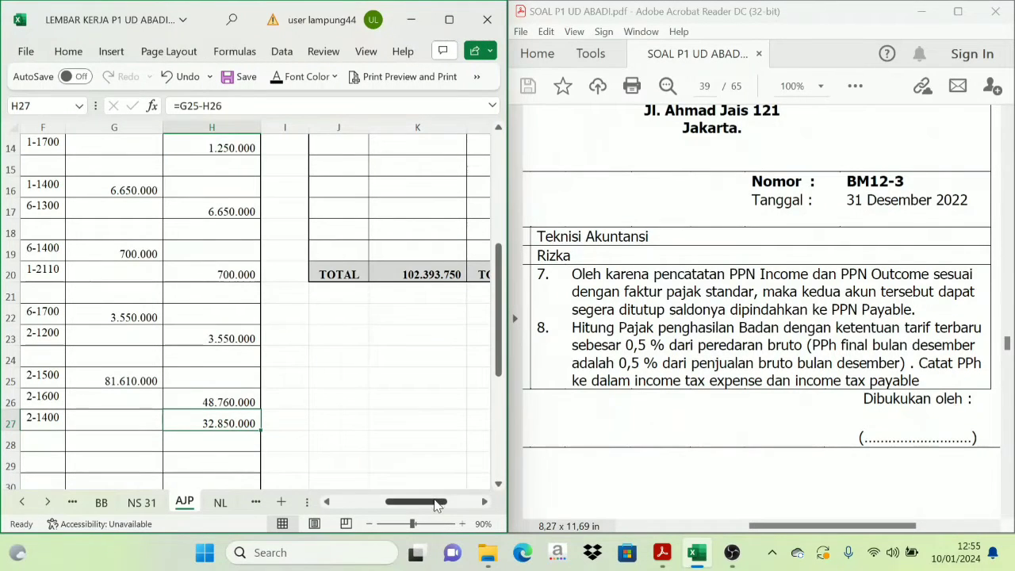
left_click_drag(424, 501, 407, 508)
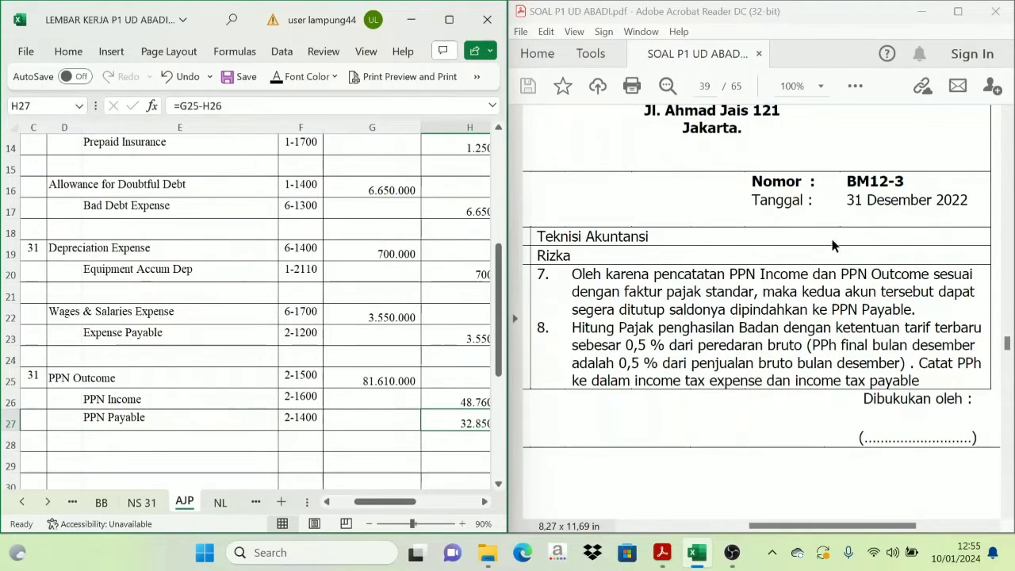
- Read memo item 8 on the 0,5% income tax and examine the Sales to Freight Collected accounts in rows 26 to 29 of NS 31
scroll(603, 333, "down", 3)
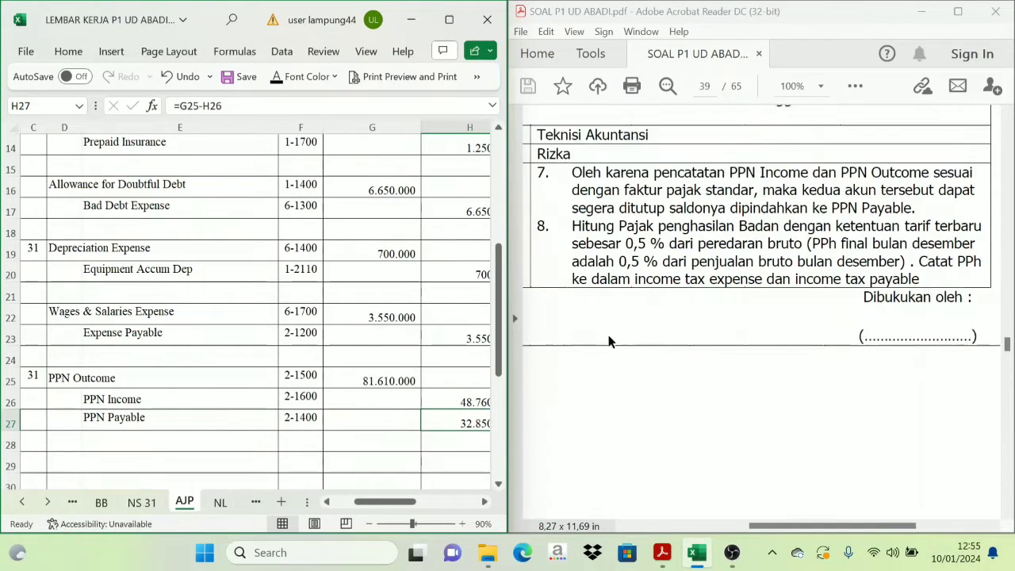
scroll(609, 339, "up", 2)
scroll(609, 337, "up", 1)
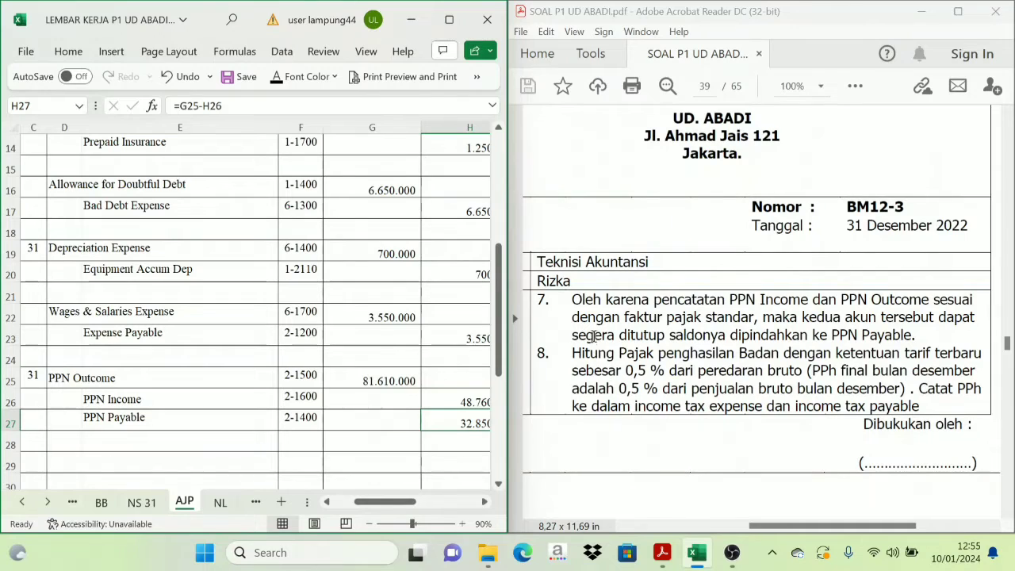
scroll(589, 344, "down", 1)
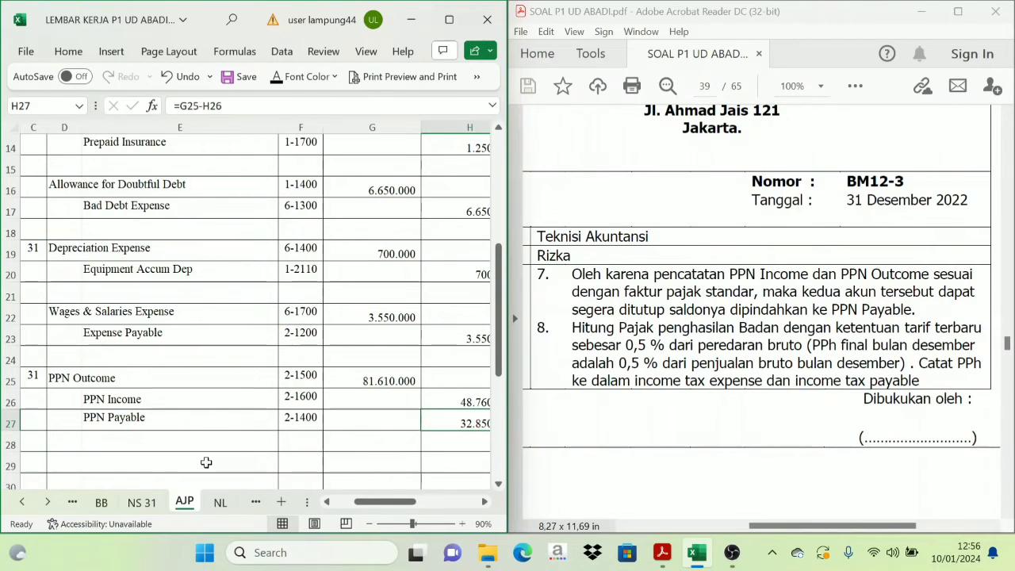
left_click(142, 502)
left_click_drag(386, 504, 369, 504)
left_click(484, 503)
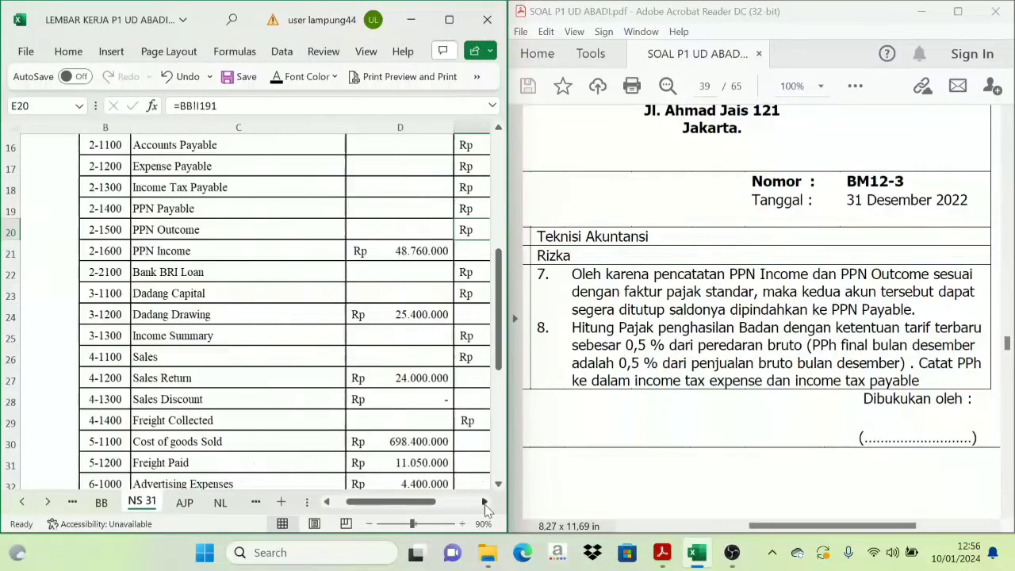
left_click(485, 504)
left_click_drag(432, 503, 413, 504)
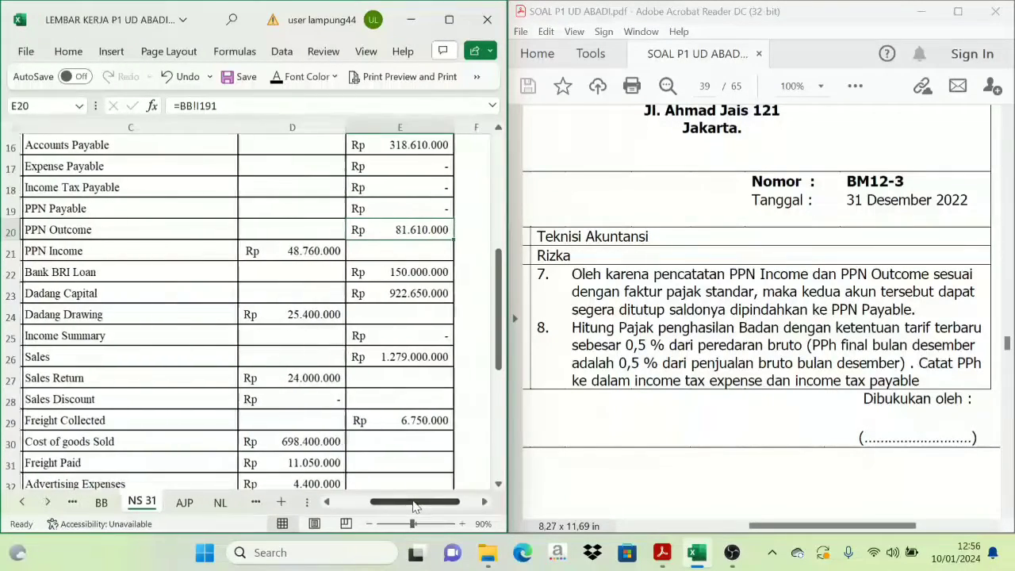
left_click(326, 502)
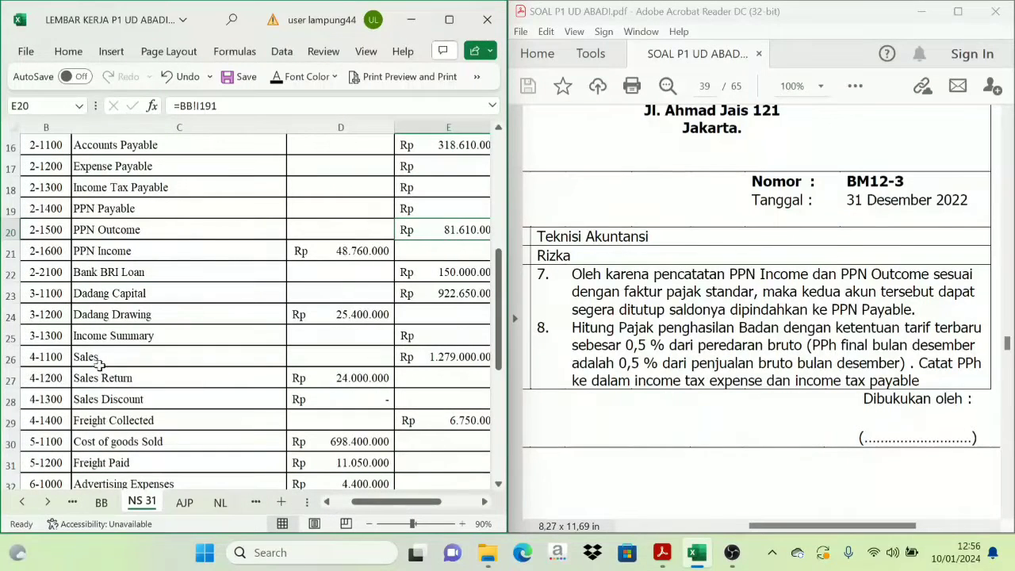
left_click_drag(93, 356, 101, 418)
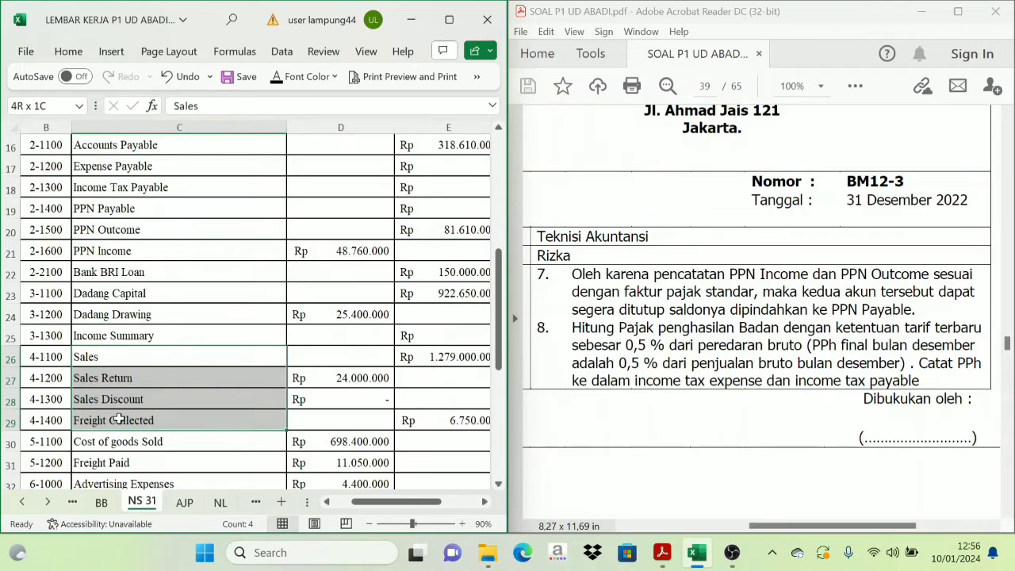
left_click_drag(262, 425, 411, 423)
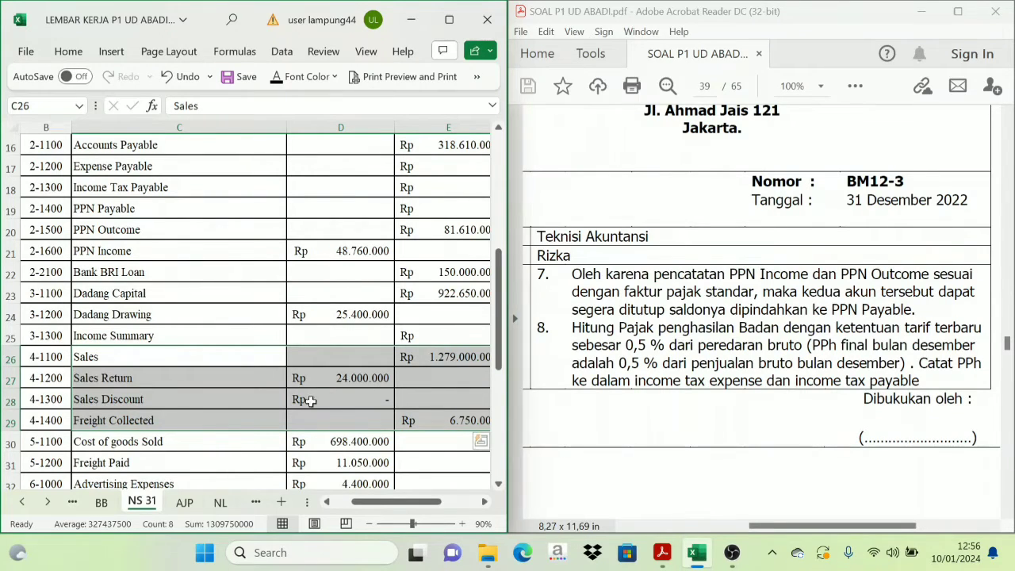
- Check the Sales, Sales Return and Freight Collected balances in NS 31 and calculate the income tax as =0,5%*(E26-D27+E29) in G27
left_click(448, 358)
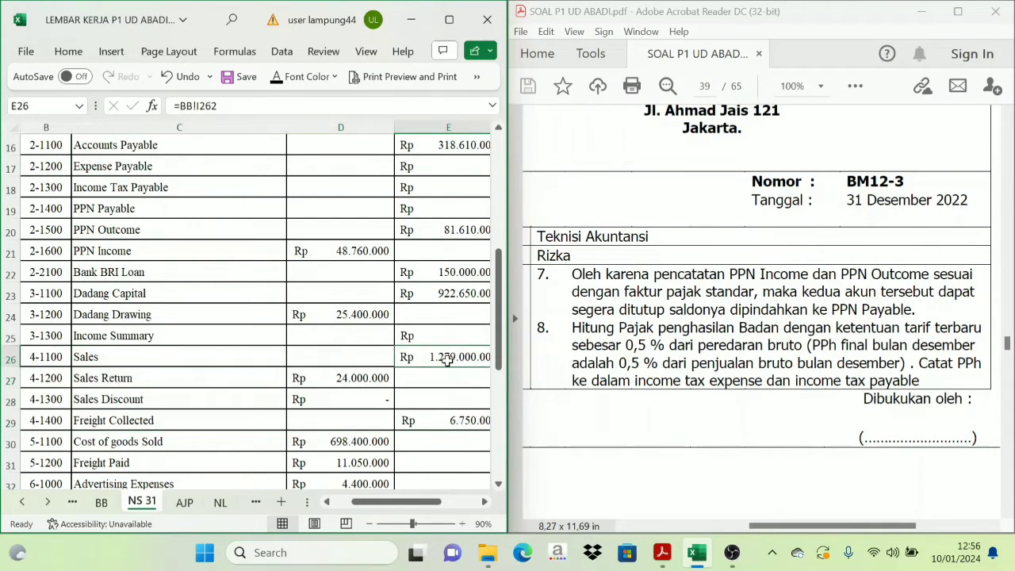
left_click(354, 379)
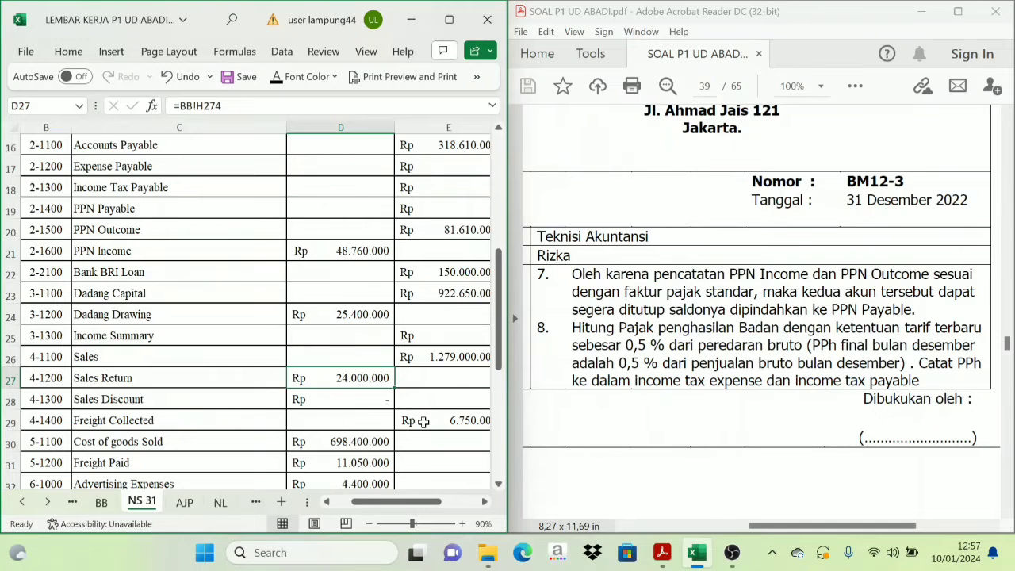
left_click(424, 422)
double_click(485, 502)
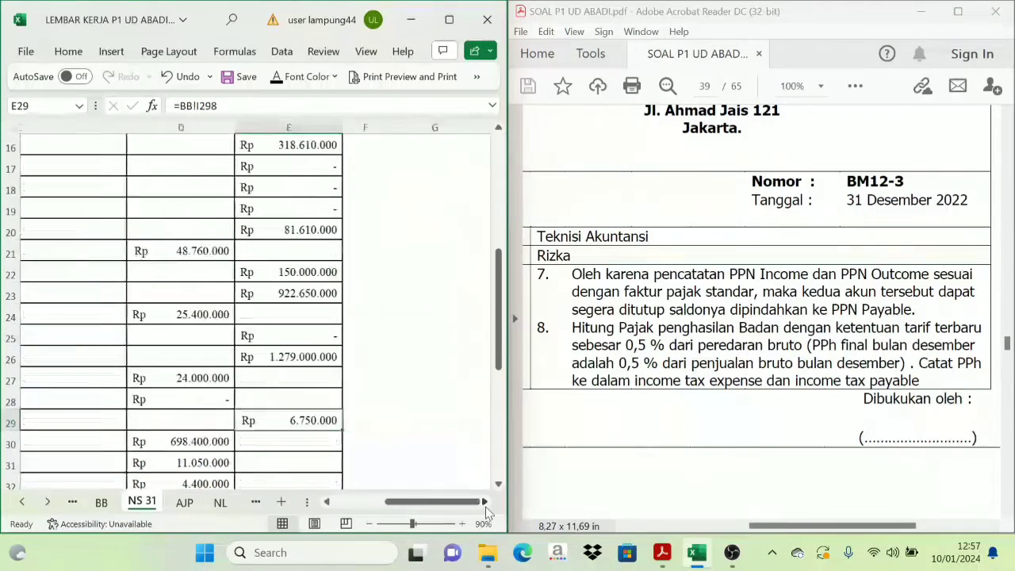
left_click(346, 377)
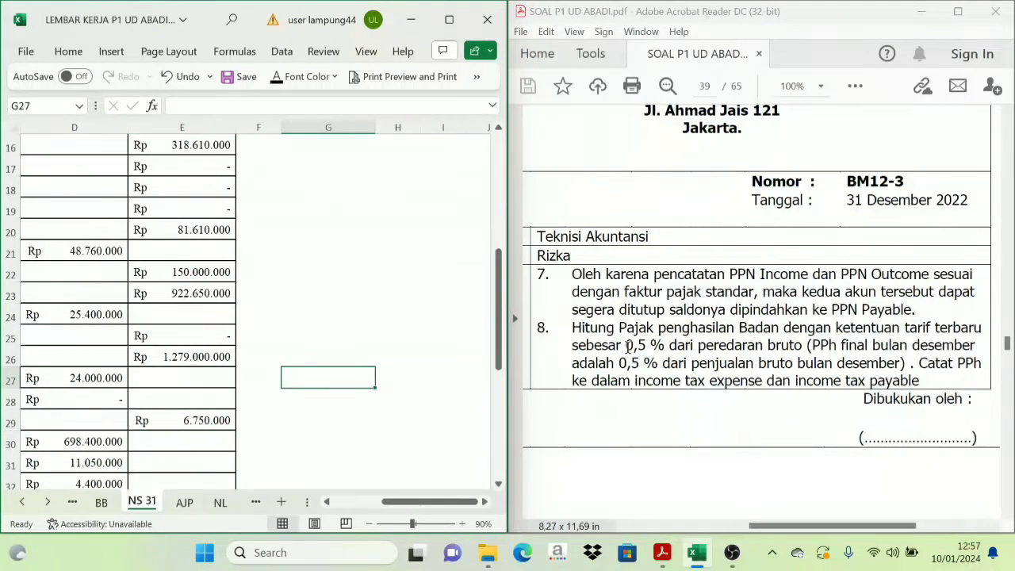
type("=0,5%*(")
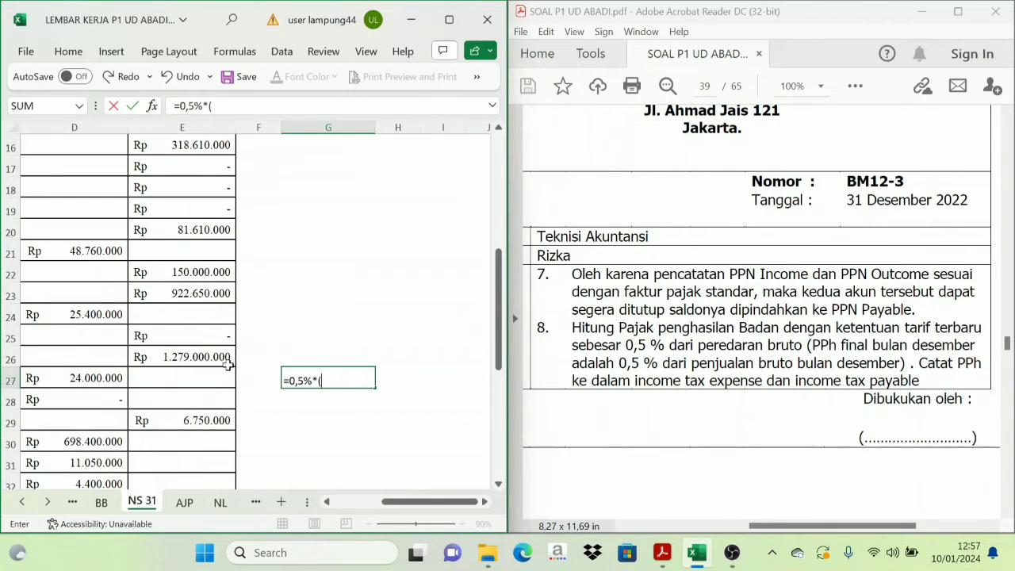
left_click(202, 357)
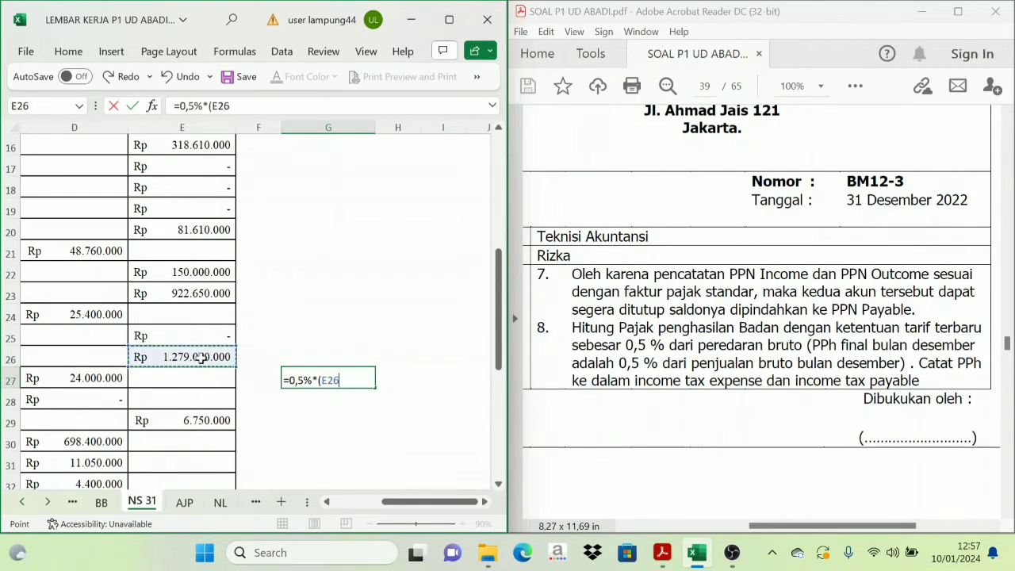
type("+")
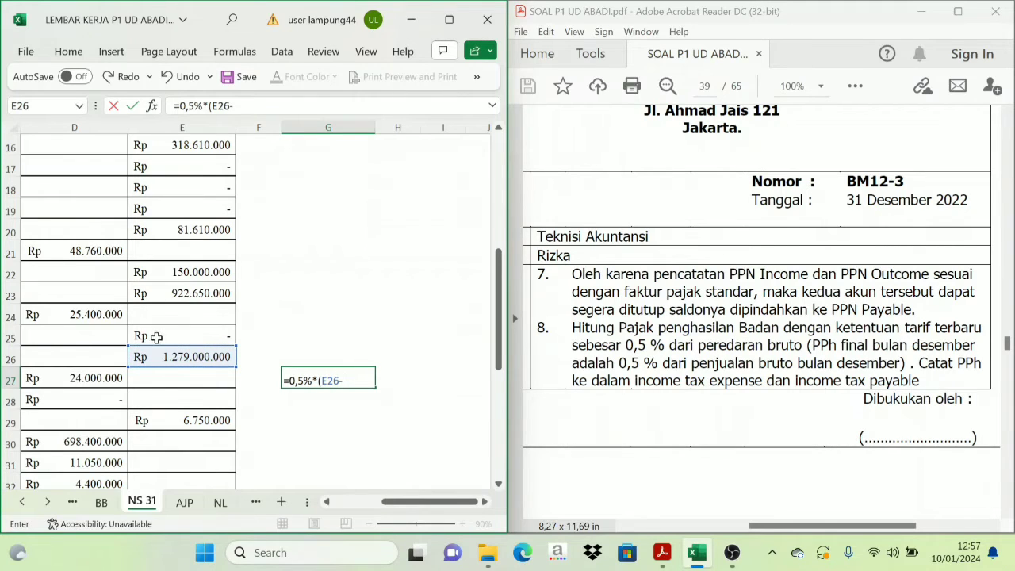
left_click(98, 380)
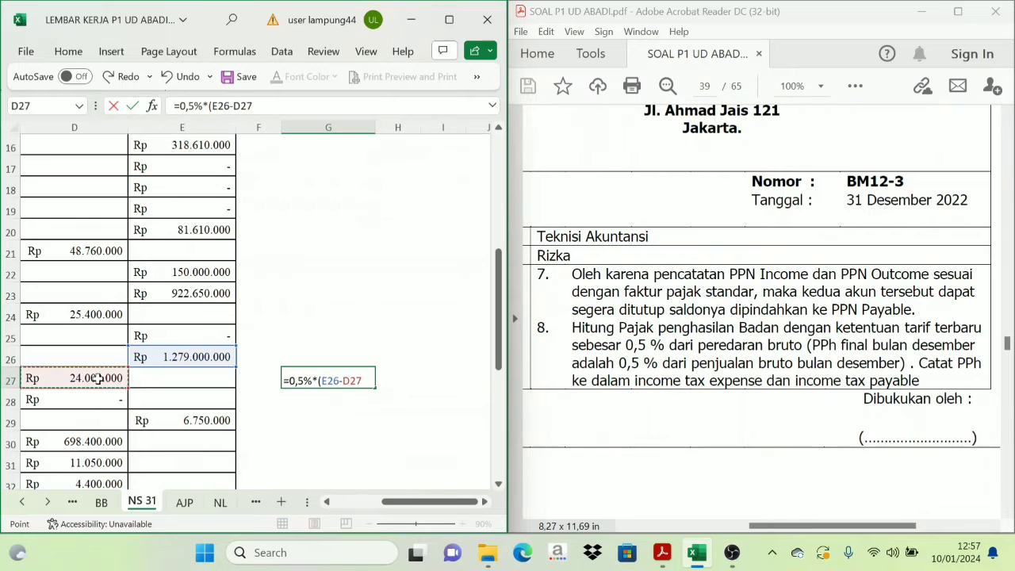
left_click(202, 420)
mouse_move(425, 501)
left_mouse_down()
mouse_move(400, 516)
mouse_move(424, 521)
left_mouse_up()
type(")")
key("Return")
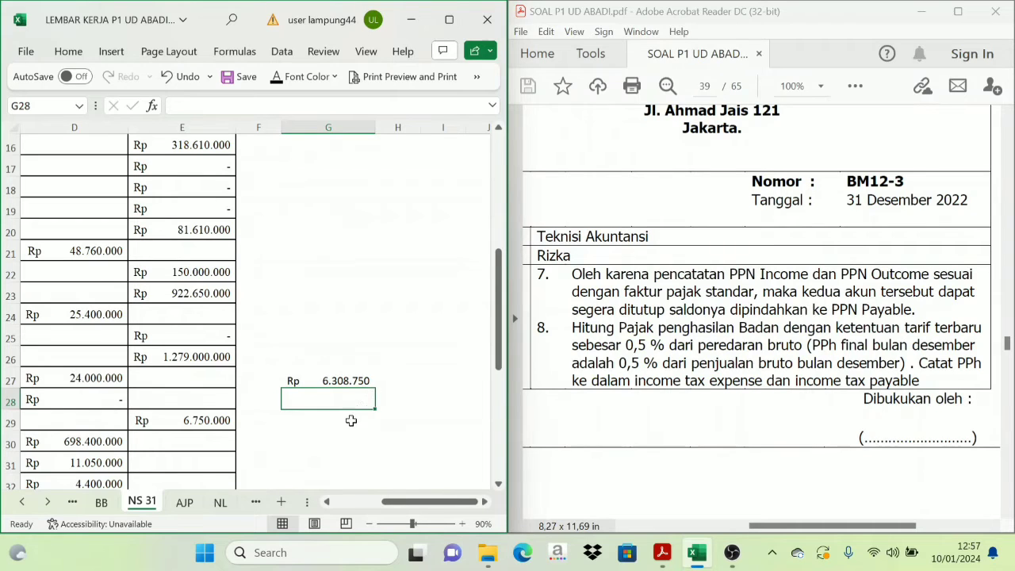
left_click(357, 382)
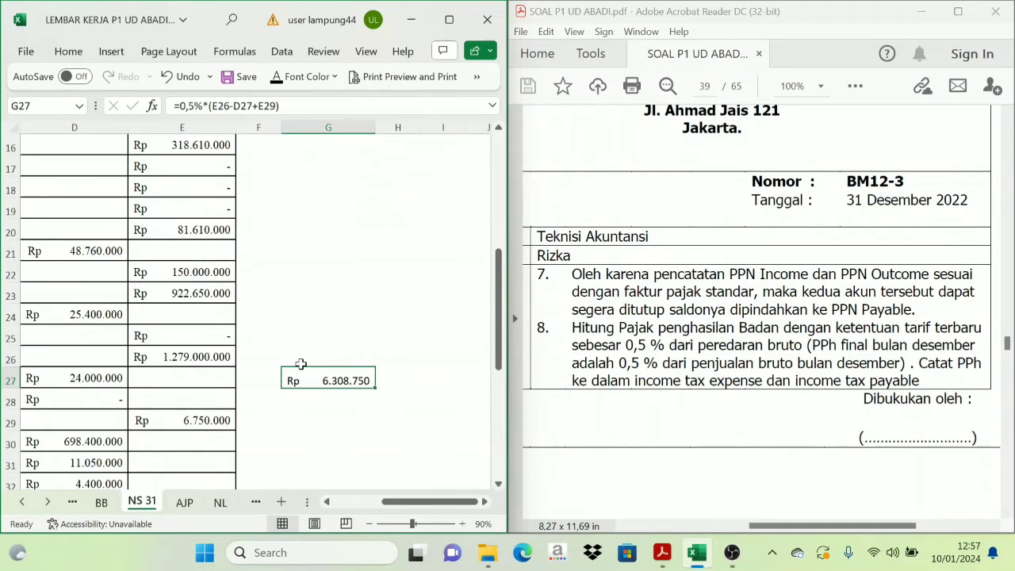
- In the AJP, apply black font to the Income Tax Expense and Income Tax Payable names in D29:E30 and their reference codes in F29:F30
left_click(184, 501)
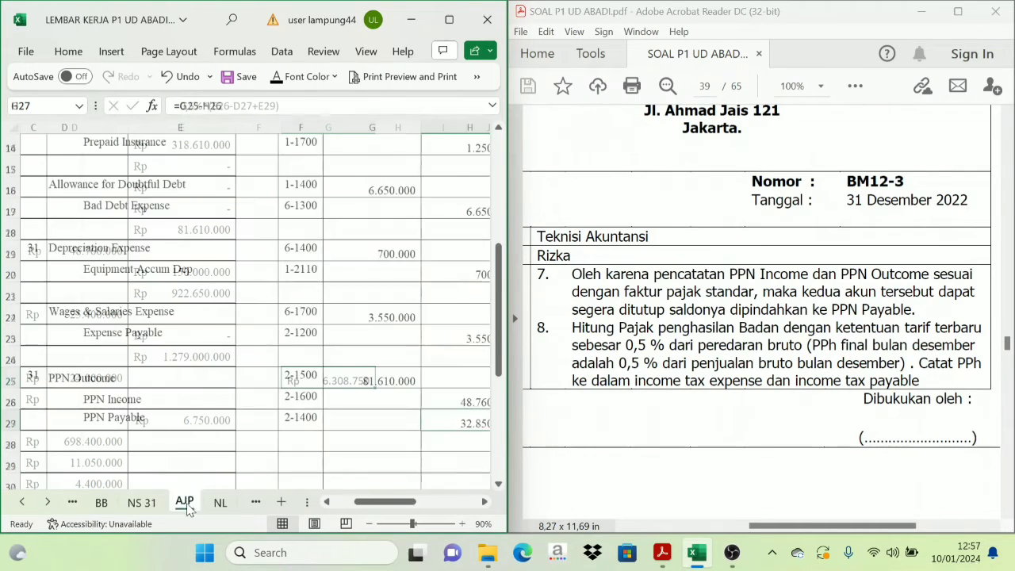
left_click_drag(379, 507, 373, 501)
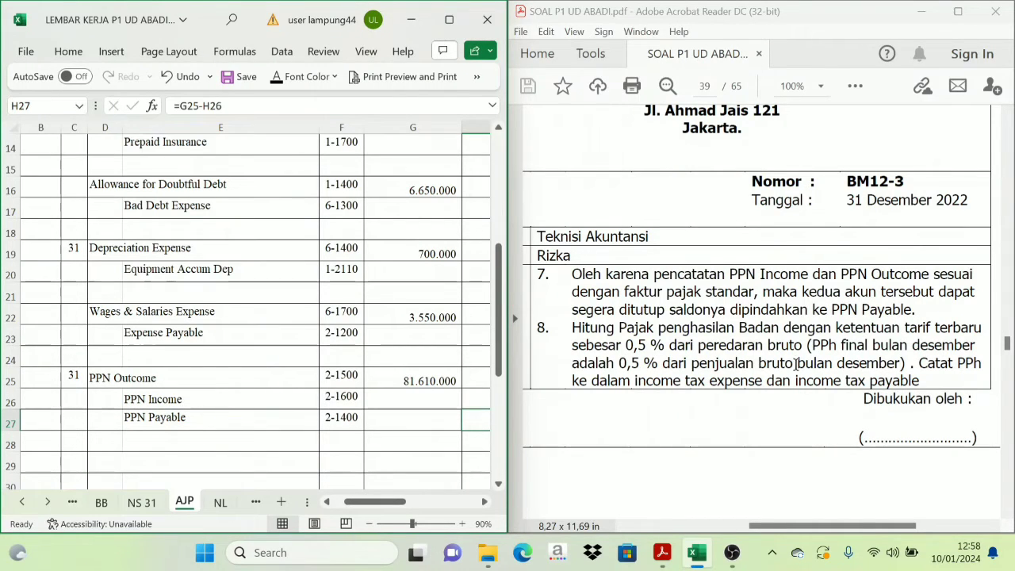
scroll(814, 381, "down", 1)
scroll(250, 415, "down", 1)
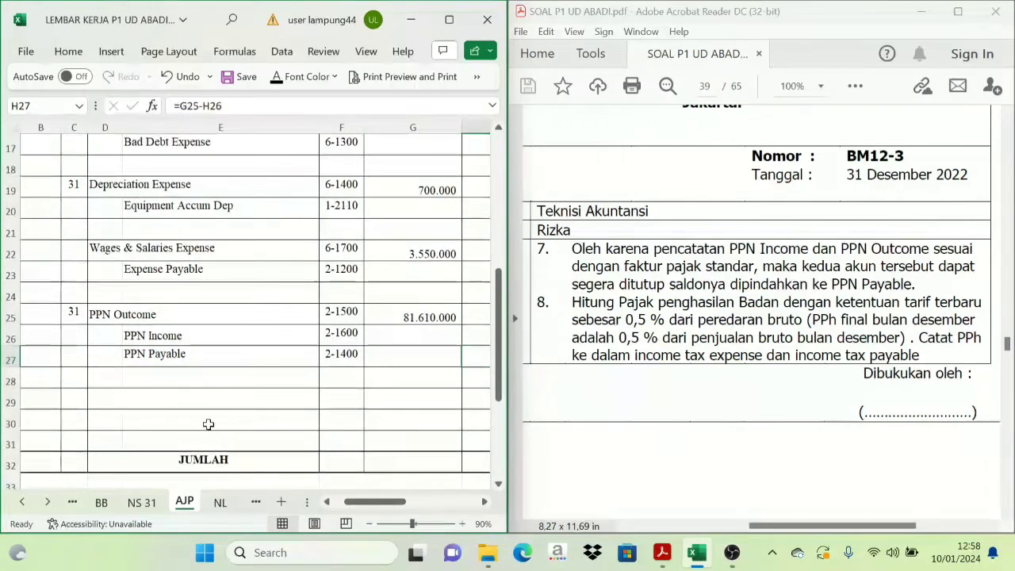
left_click_drag(103, 390, 219, 412)
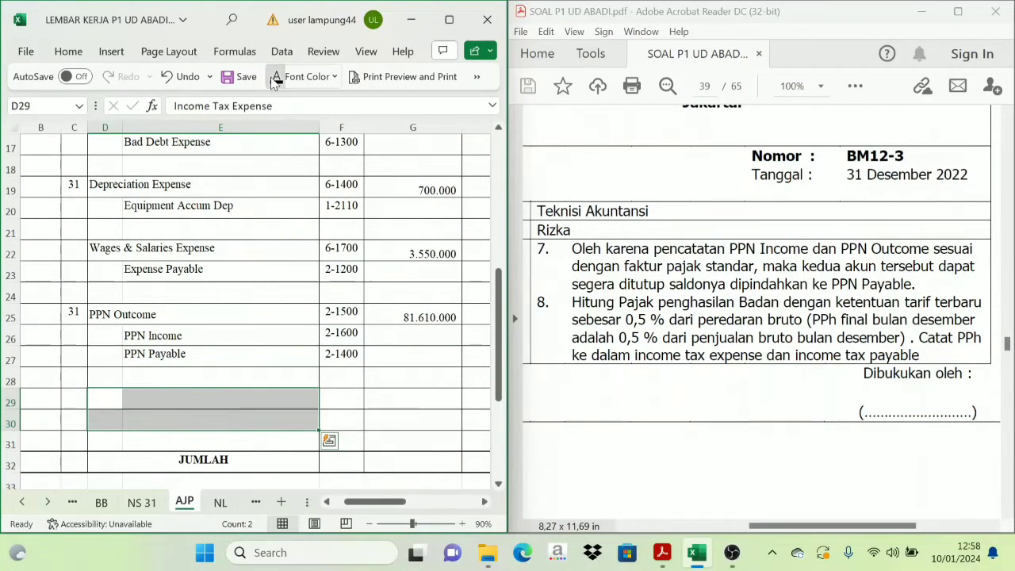
left_click_drag(339, 397, 339, 418)
key("ctrl+v")
- Apply black font to the Income Tax Expense debit in G29 and the Income Tax Payable credit in H30
left_click(401, 398)
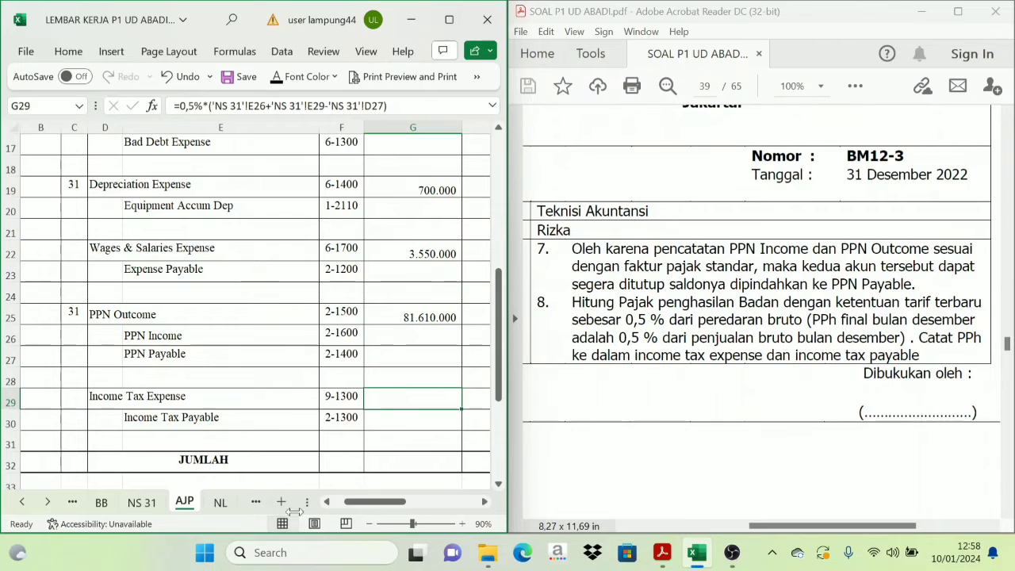
left_click(275, 78)
left_click_drag(386, 504, 418, 516)
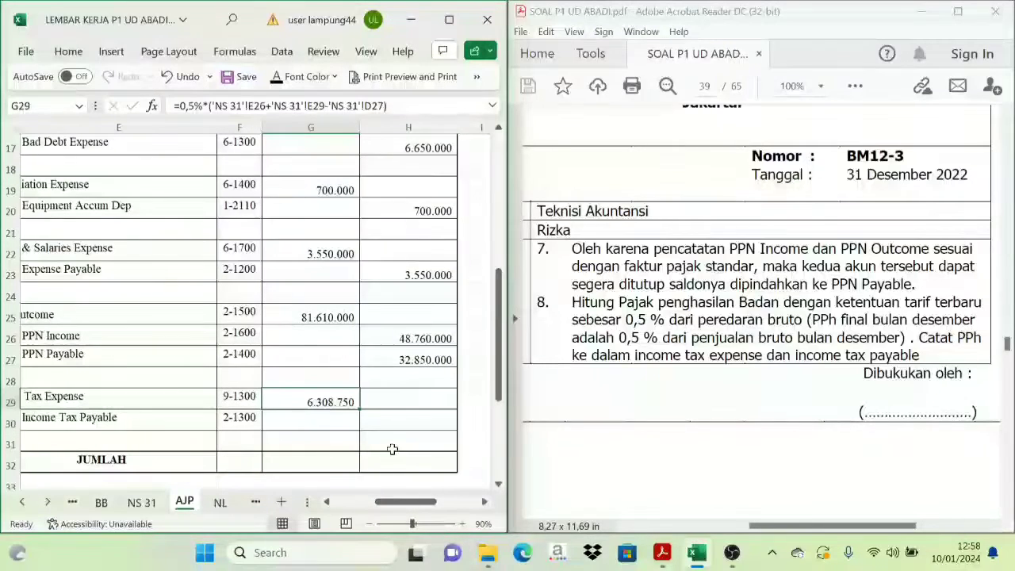
left_click(404, 421)
left_click(275, 77)
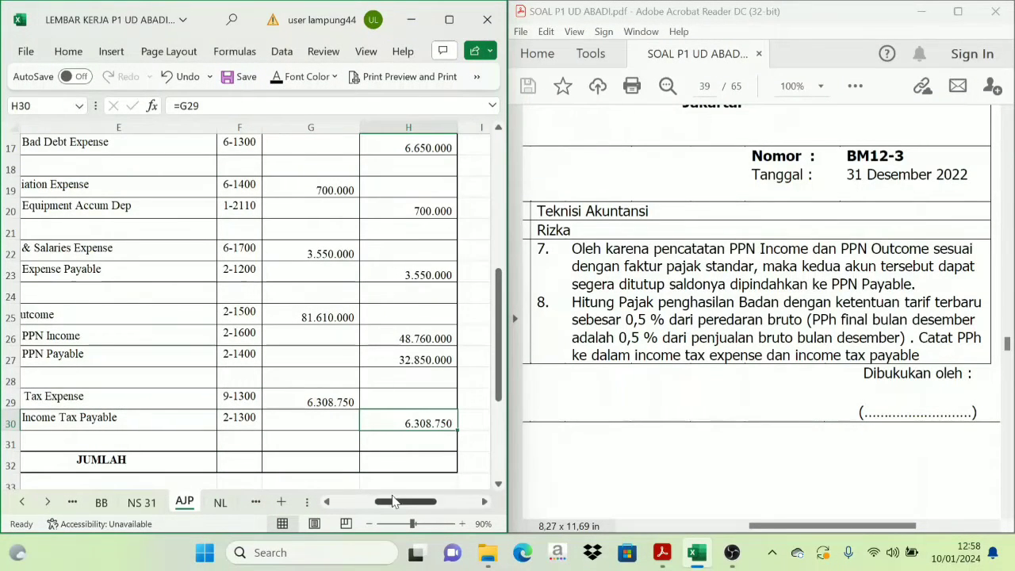
left_click_drag(403, 504, 376, 506)
scroll(706, 292, "down", 3)
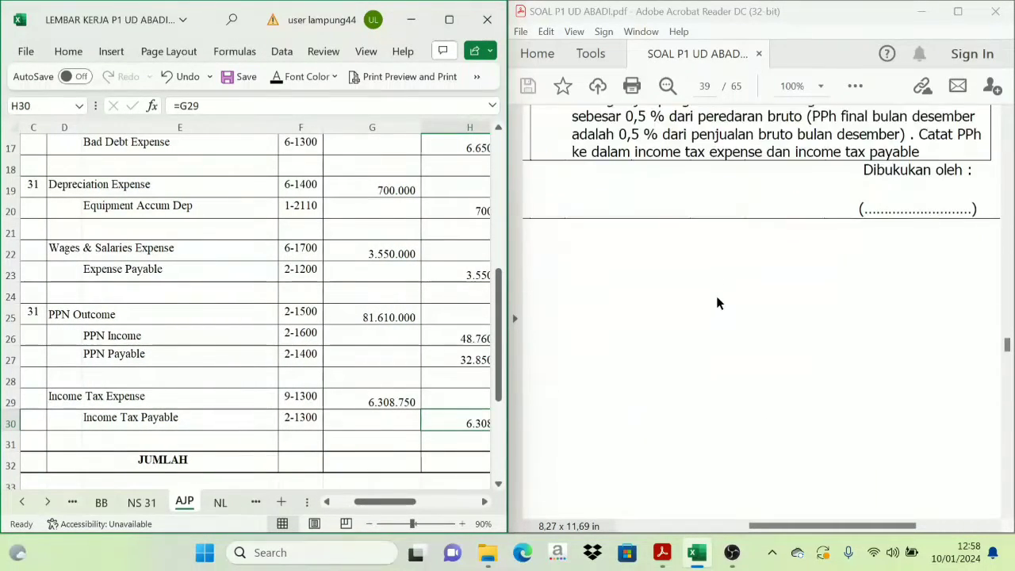
scroll(716, 298, "up", 3)
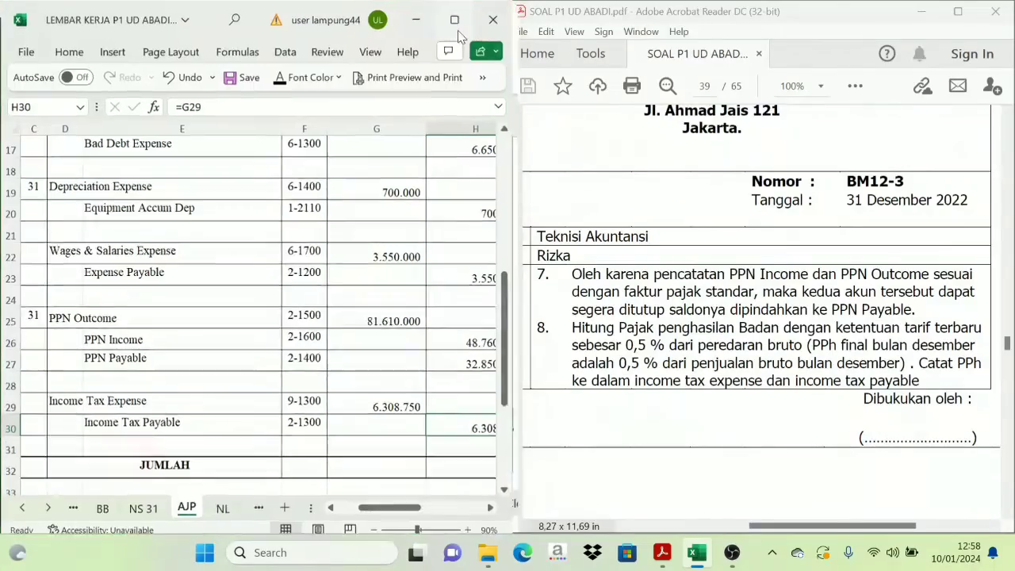
- Maximize the workbook window, apply black font to the JUMLAH totals in G32:H32, and compare the debit and credit totals
left_click(449, 19)
scroll(645, 396, "up", 5)
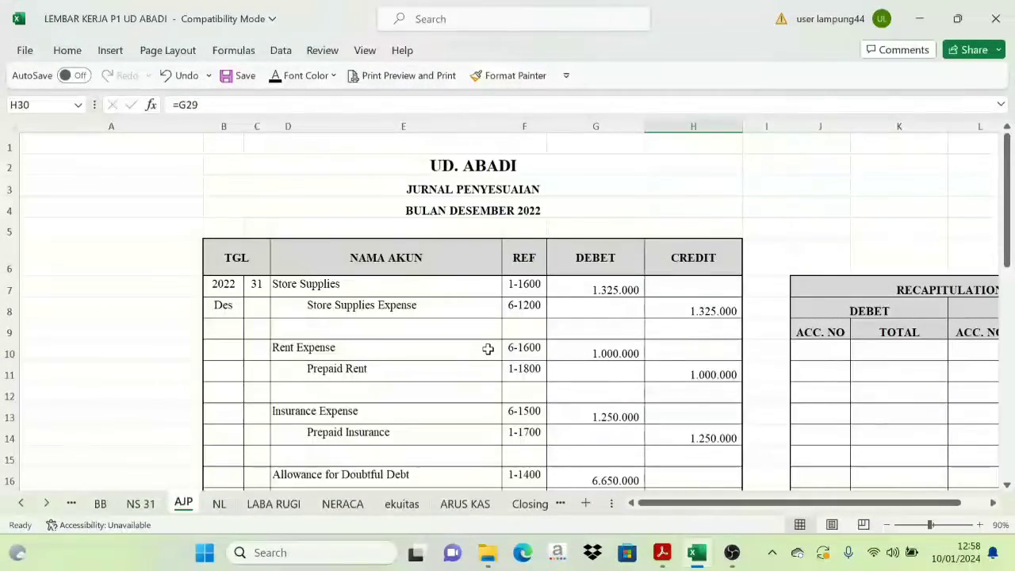
scroll(485, 349, "down", 7)
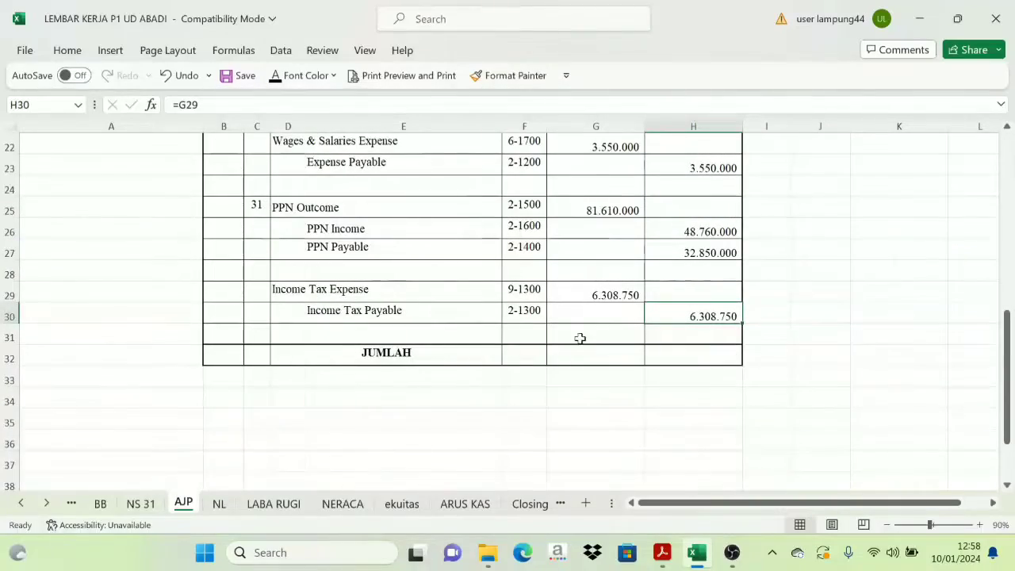
scroll(602, 322, "up", 7)
scroll(602, 326, "down", 7)
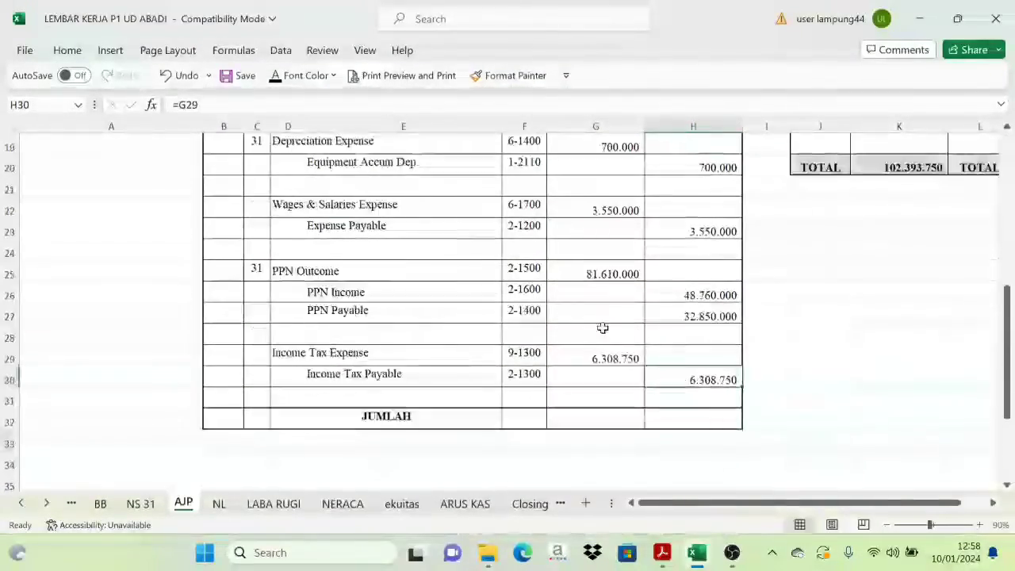
left_click_drag(593, 355, 683, 354)
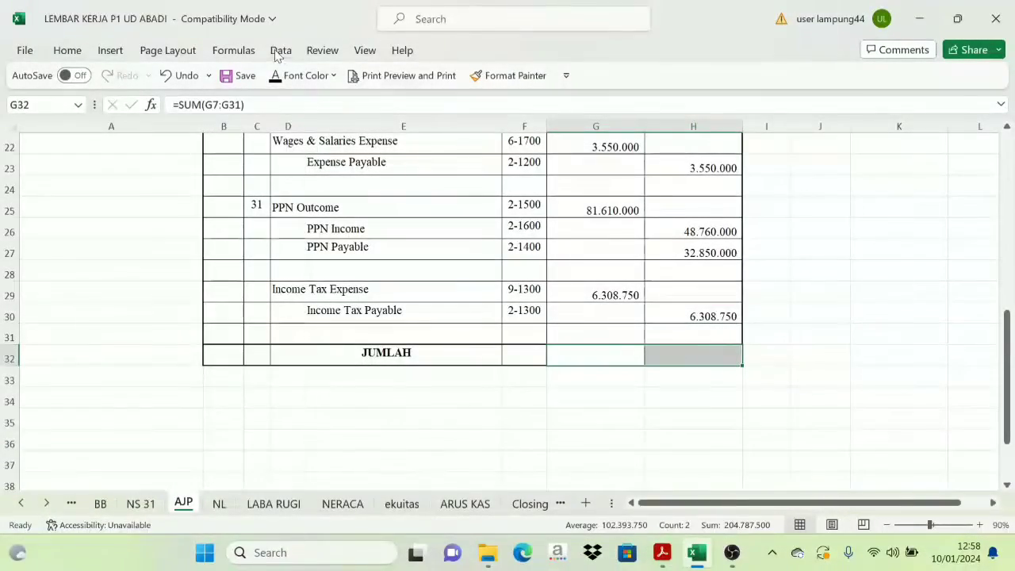
left_click(273, 76)
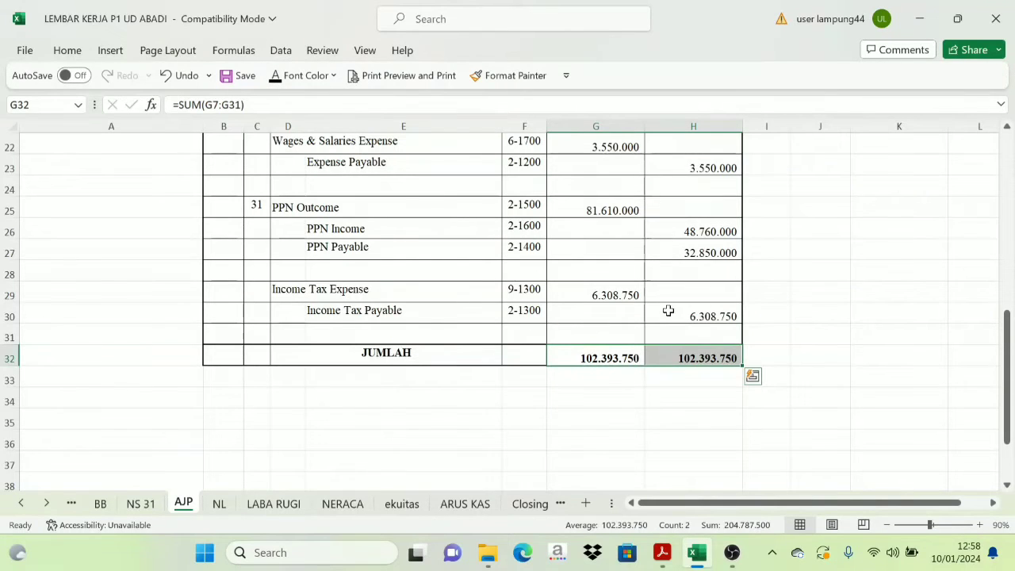
left_click(625, 391)
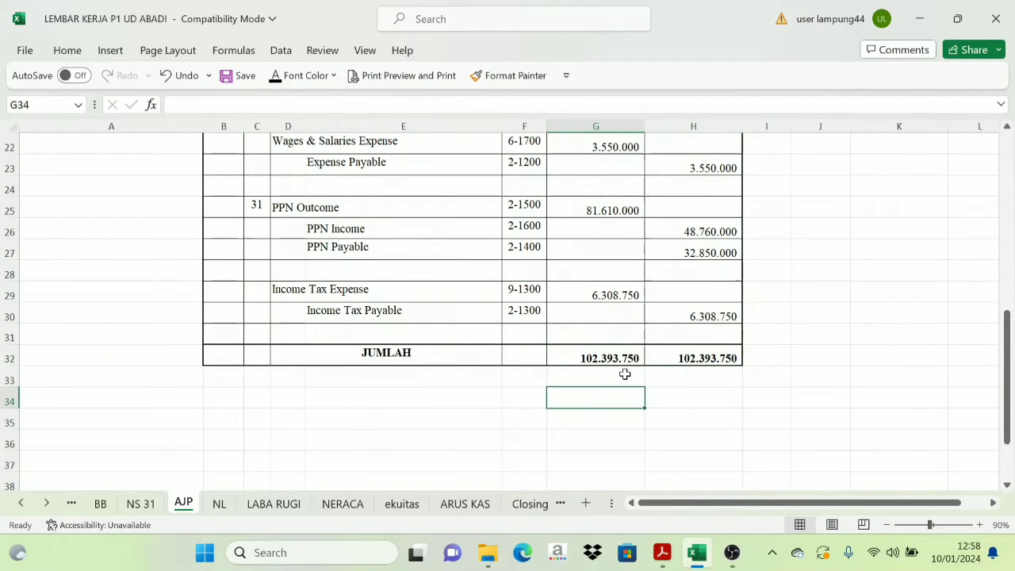
left_click(632, 361)
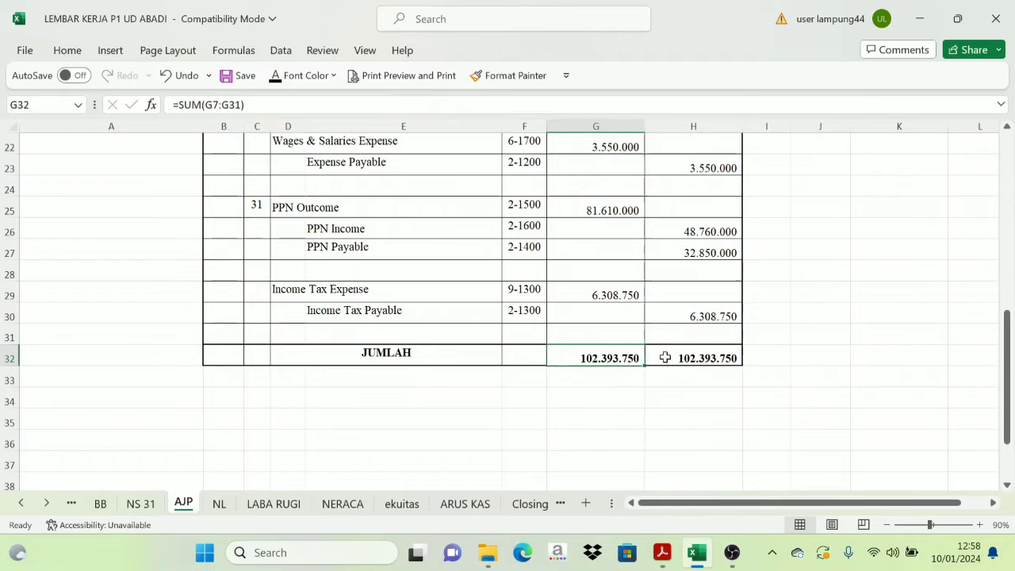
left_click(657, 357)
- Examine the RECAPITULATION table beside the adjusting journal, including its debit and credit account columns and the first account number cell J10
scroll(632, 369, "up", 7)
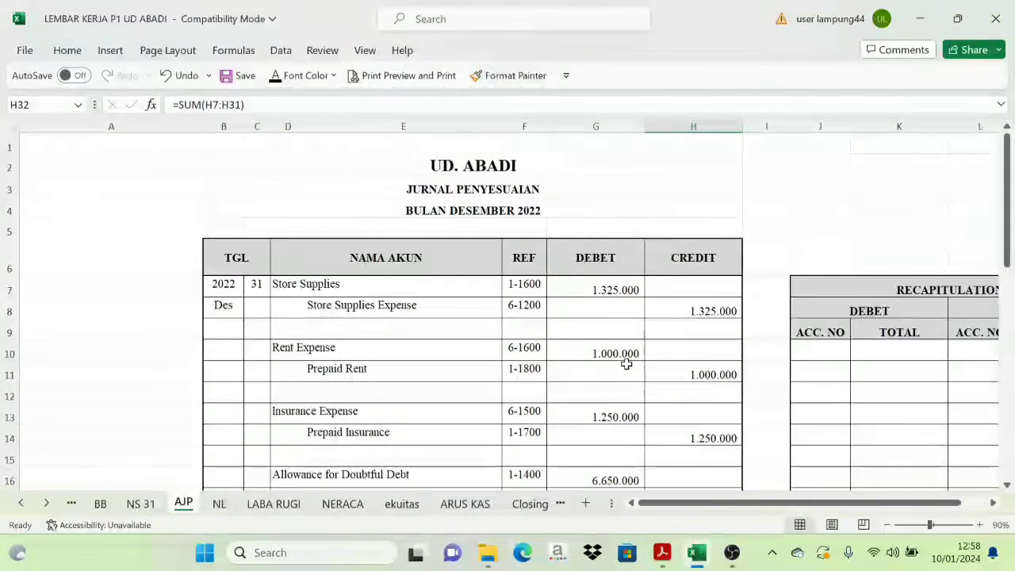
scroll(623, 361, "down", 2)
scroll(406, 357, "up", 1)
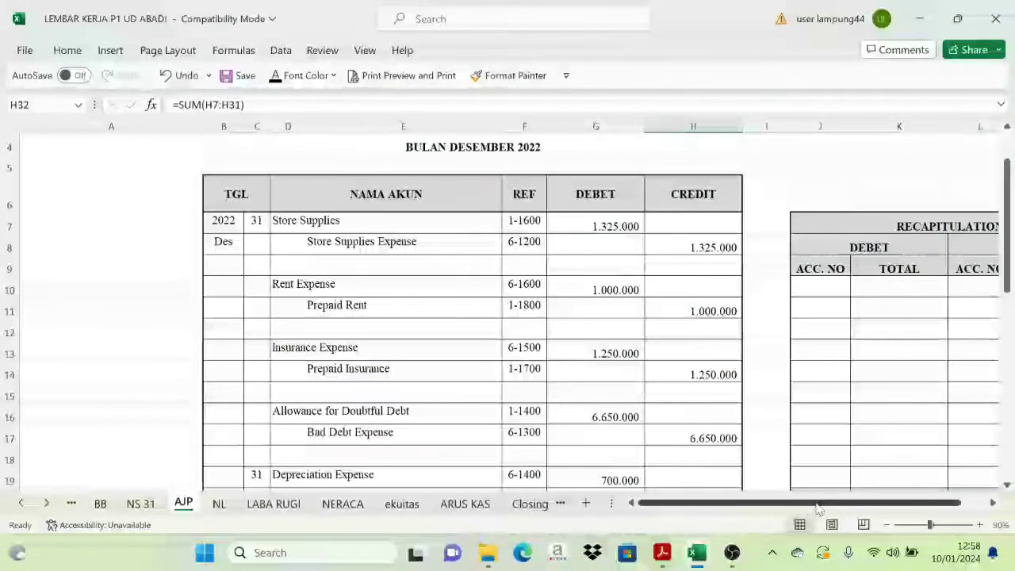
left_click_drag(805, 510, 833, 511)
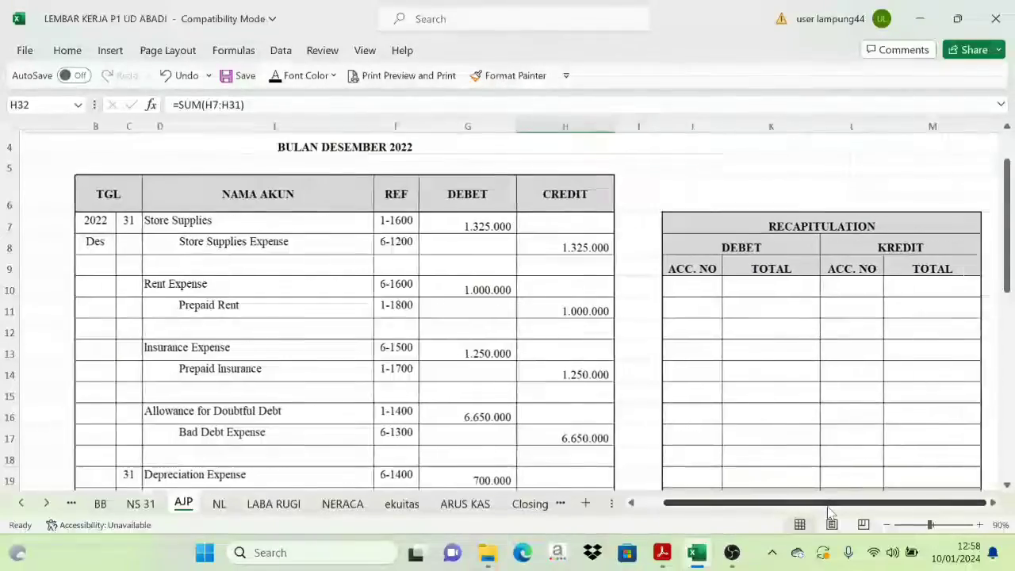
scroll(716, 317, "down", 1)
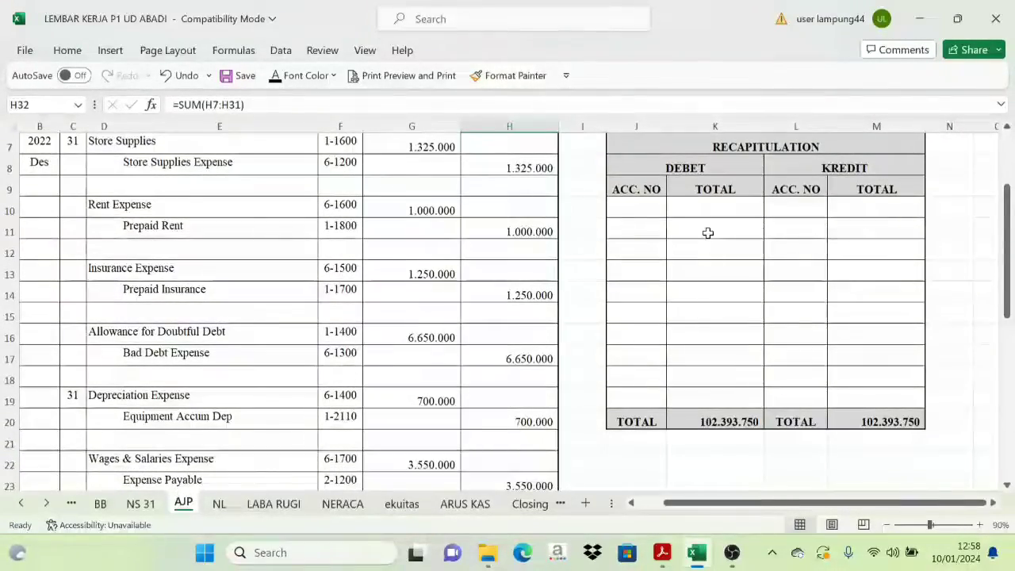
scroll(709, 231, "up", 1)
scroll(773, 302, "up", 1)
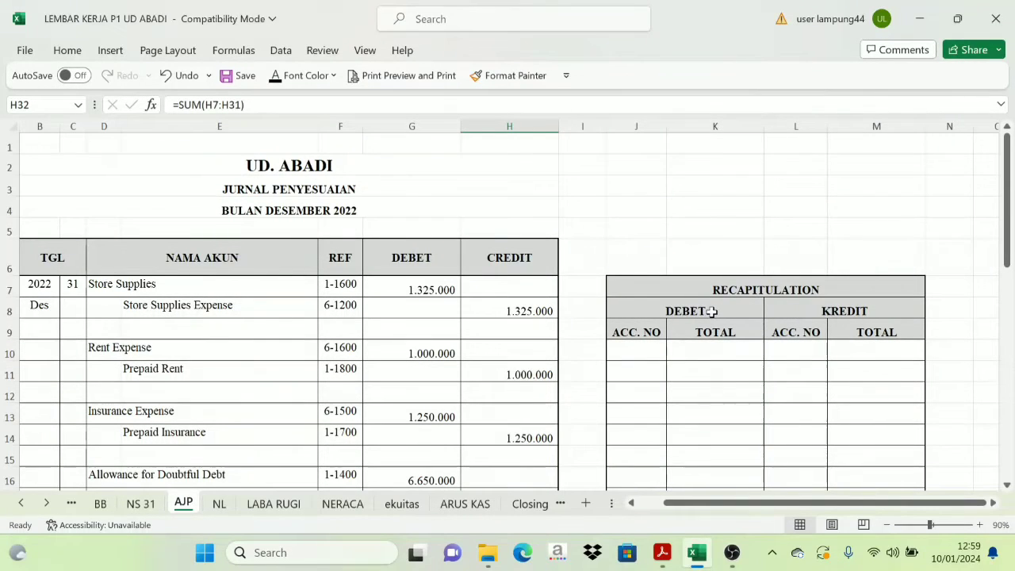
left_click(641, 349)
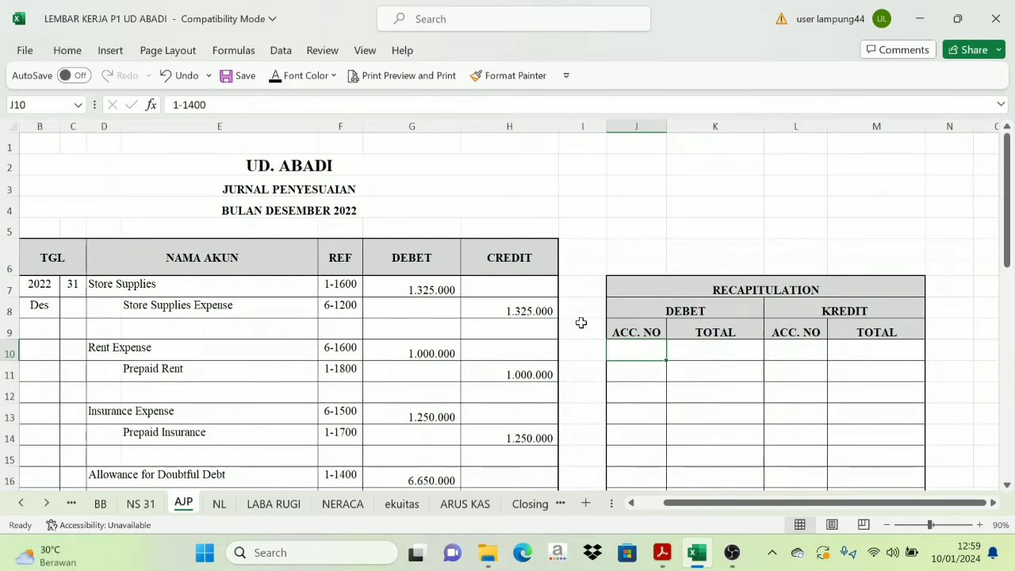
- Mark the Store Supplies reference code 1-1600 in F7 of the adjusting journal with red font
scroll(590, 333, "down", 1)
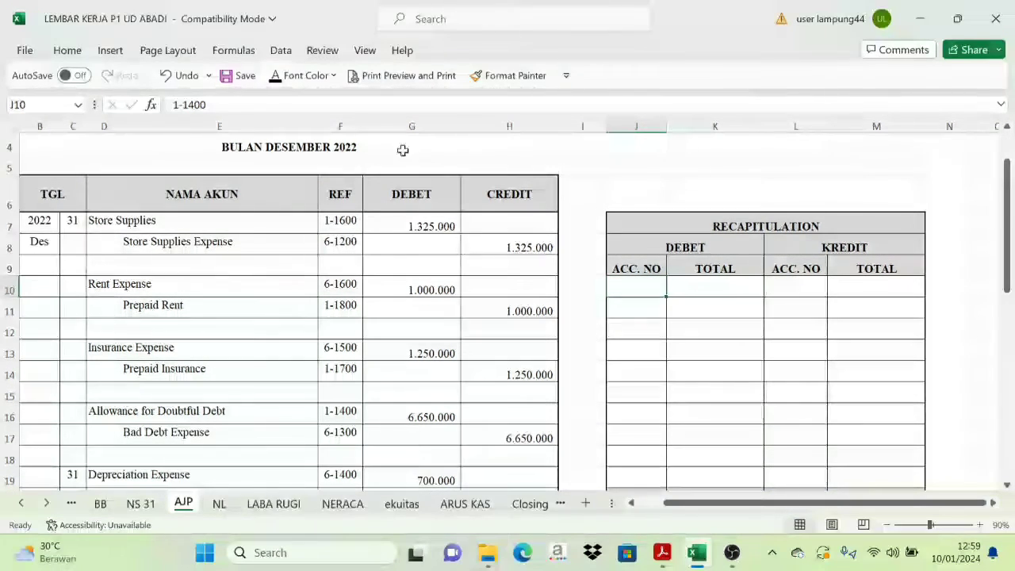
left_click(359, 227)
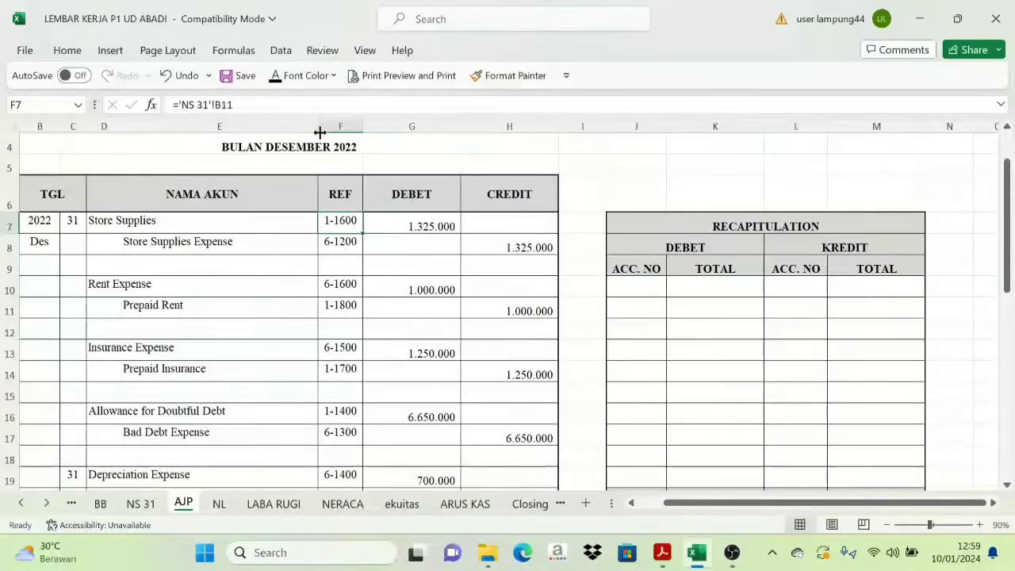
left_click(333, 75)
left_click(287, 251)
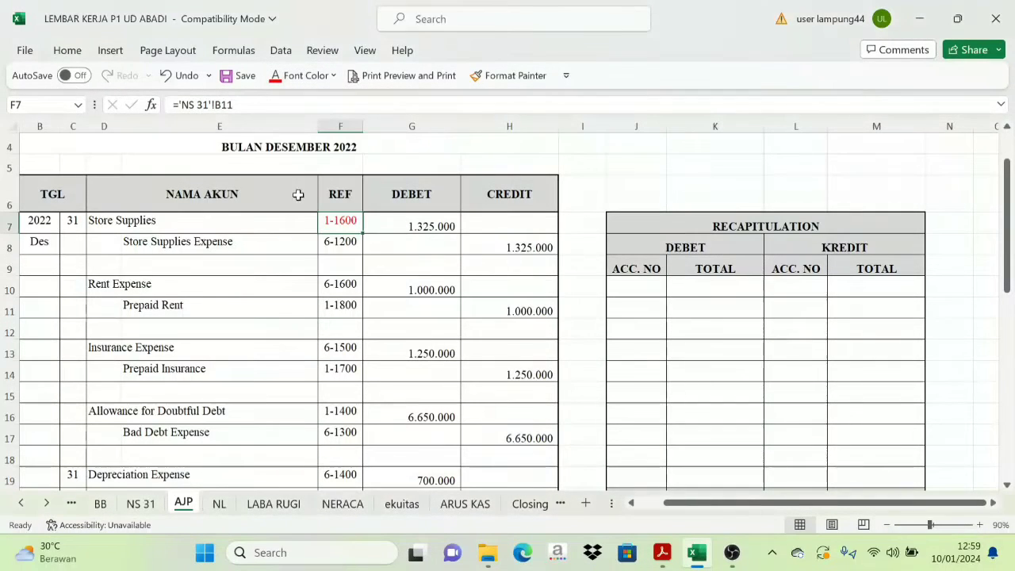
- Mark the Rent Expense, Insurance Expense and Allowance for Doubtful Debt reference codes in F10, F13 and F16 with red font
left_click(346, 290)
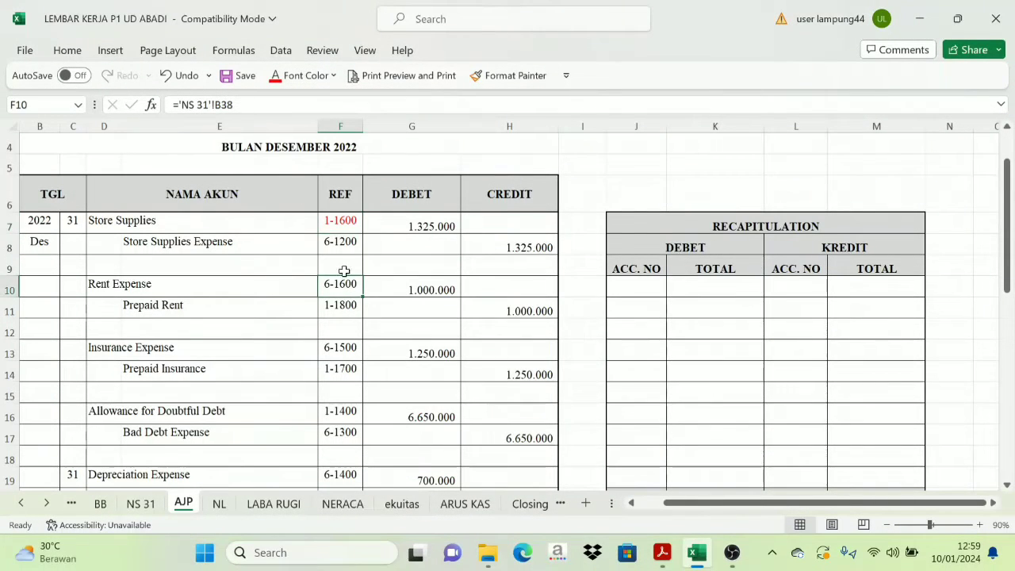
left_click(276, 77)
left_click(341, 347)
left_click(276, 76)
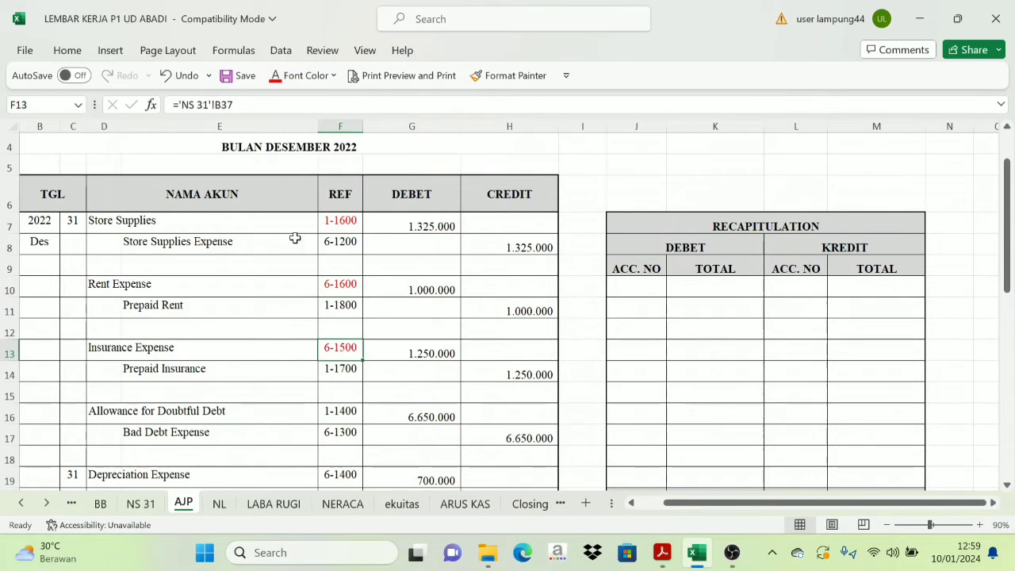
left_click(341, 411)
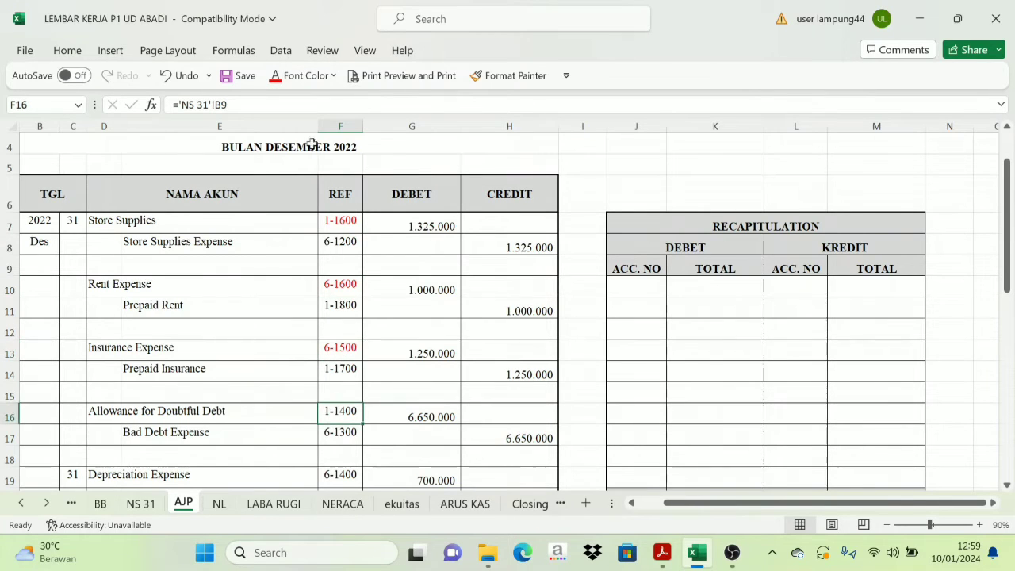
left_click(280, 79)
- Mark the Depreciation Expense, Wages & Salaries Expense and PPN Outcome reference codes in F19, F22 and F25 with red font
scroll(293, 222, "down", 3)
left_click(333, 270)
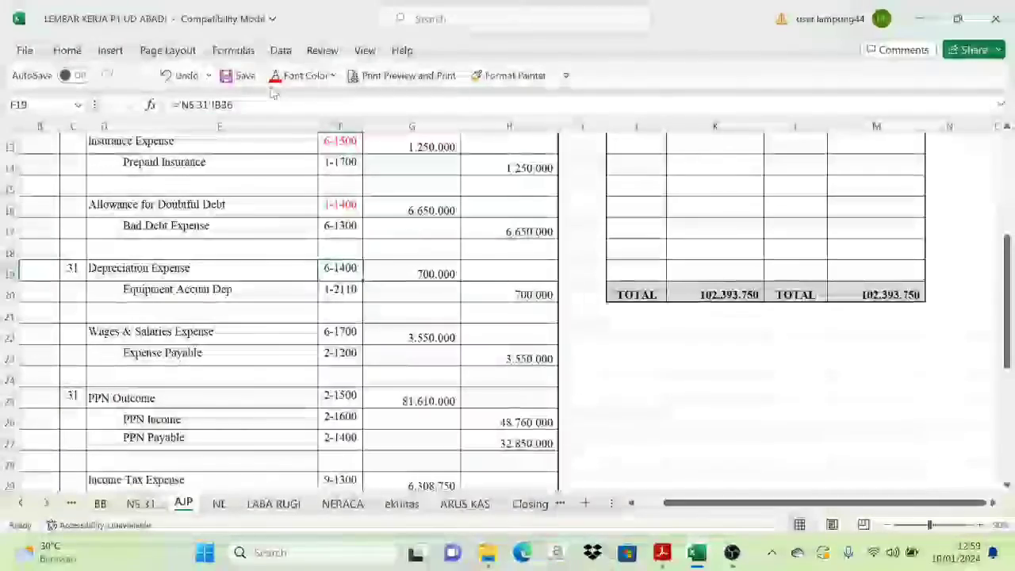
left_click(276, 75)
left_click(341, 332)
left_click(278, 77)
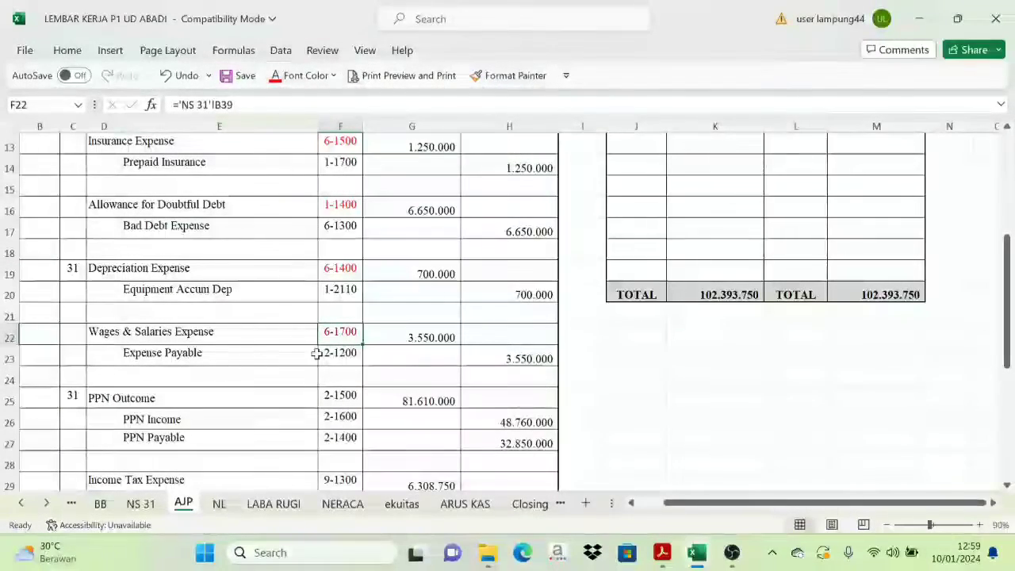
left_click(340, 396)
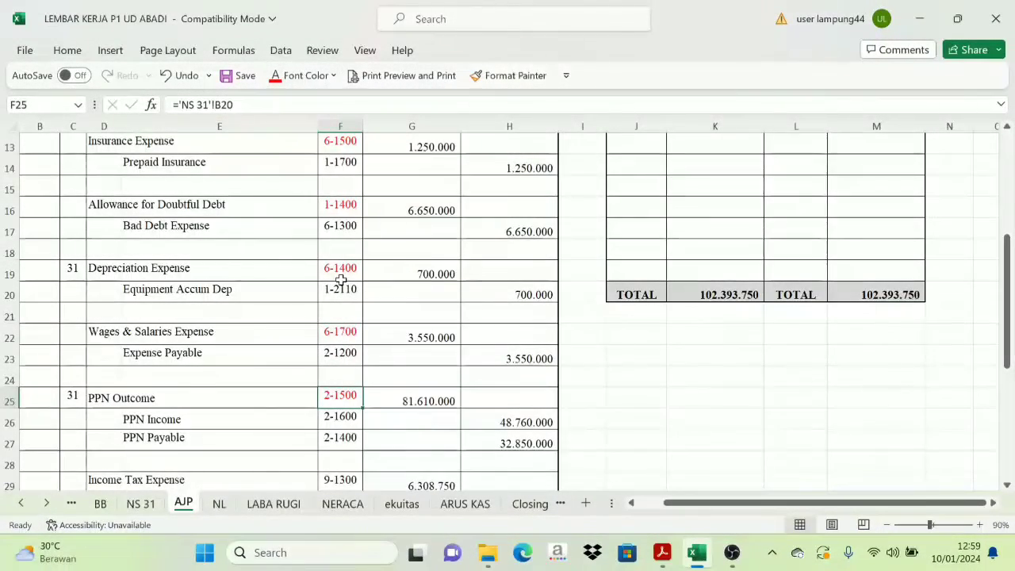
- Apply black font to the debit account numbers in J10:J19 of the RECAPITULATION table
scroll(341, 277, "up", 3)
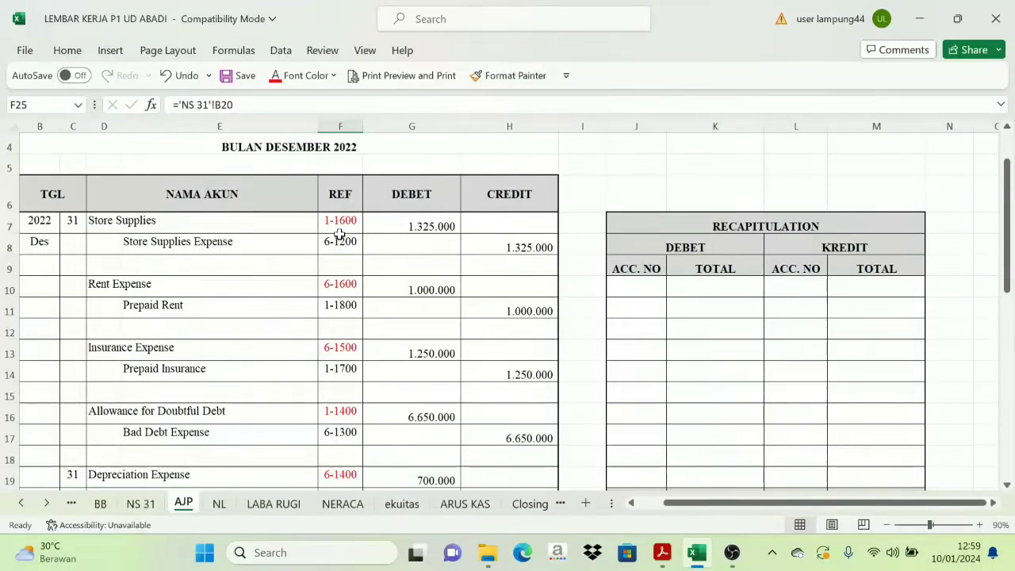
scroll(337, 324, "down", 1)
scroll(338, 335, "down", 2)
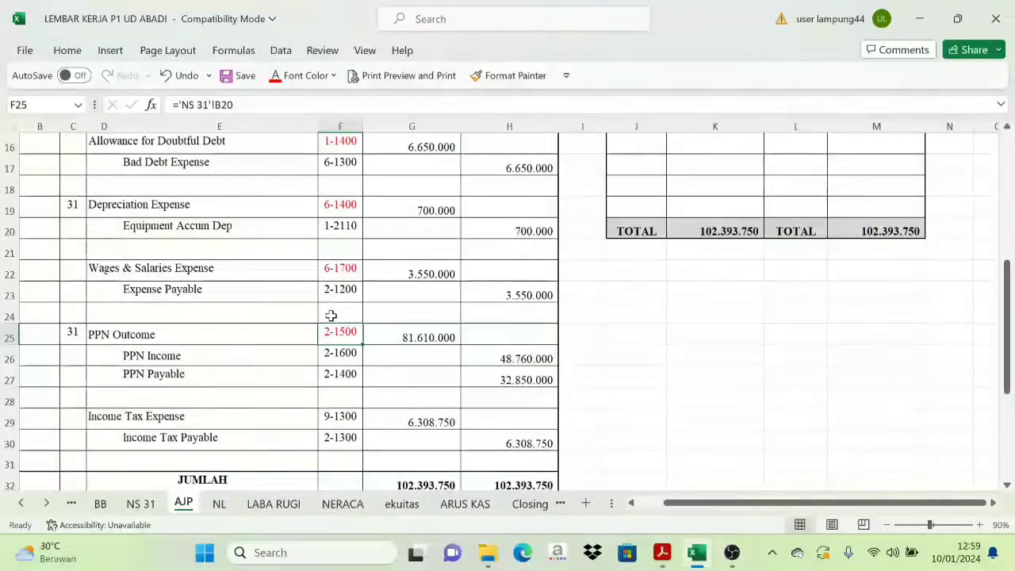
scroll(333, 317, "up", 4)
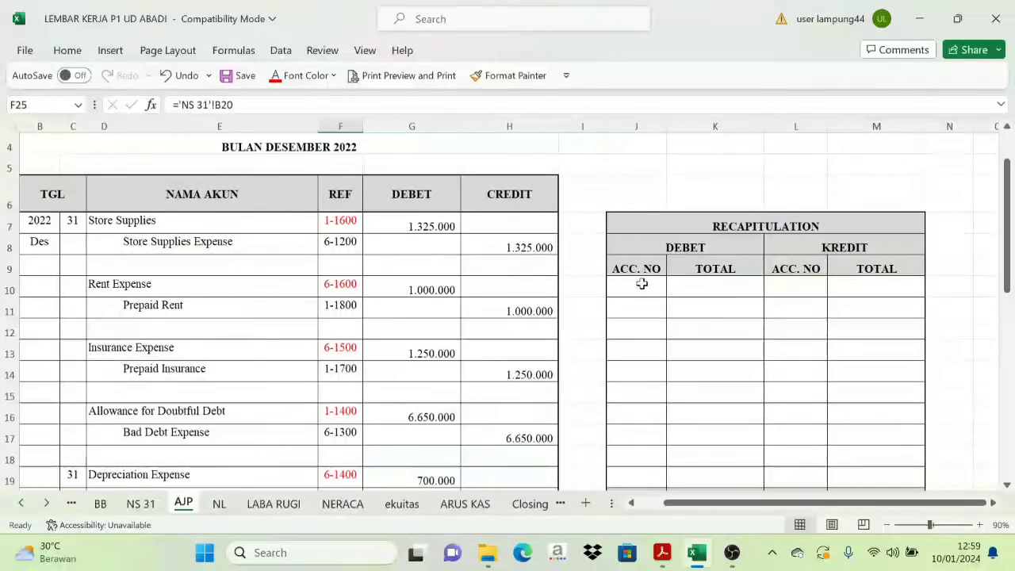
scroll(639, 270, "down", 1)
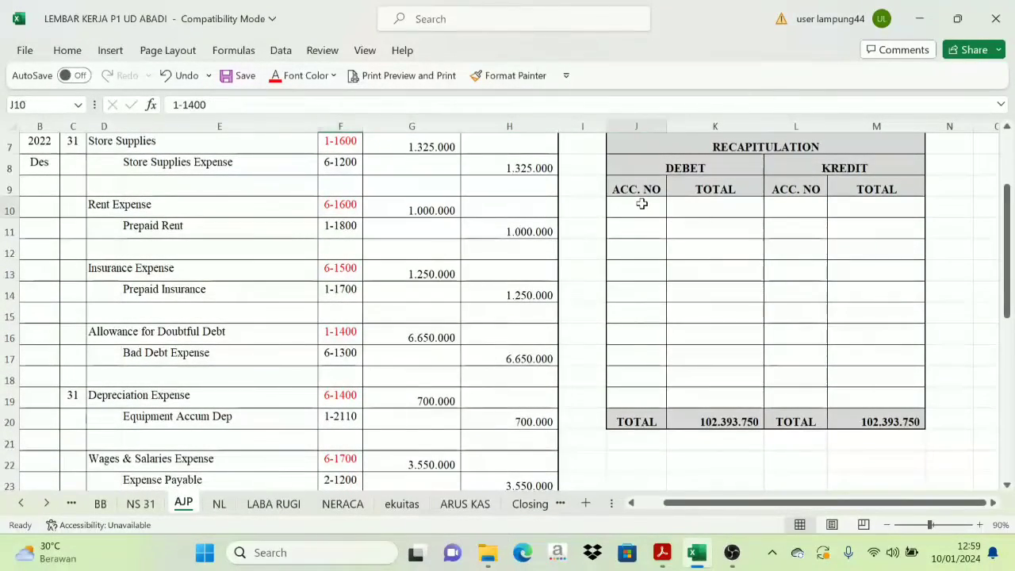
left_click_drag(641, 205, 635, 391)
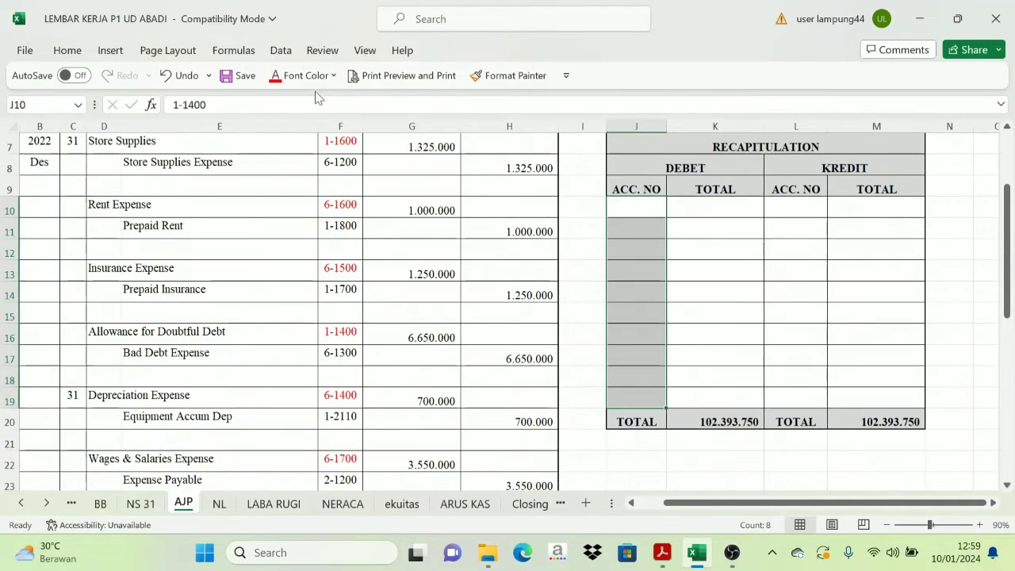
left_click(334, 76)
left_click(282, 101)
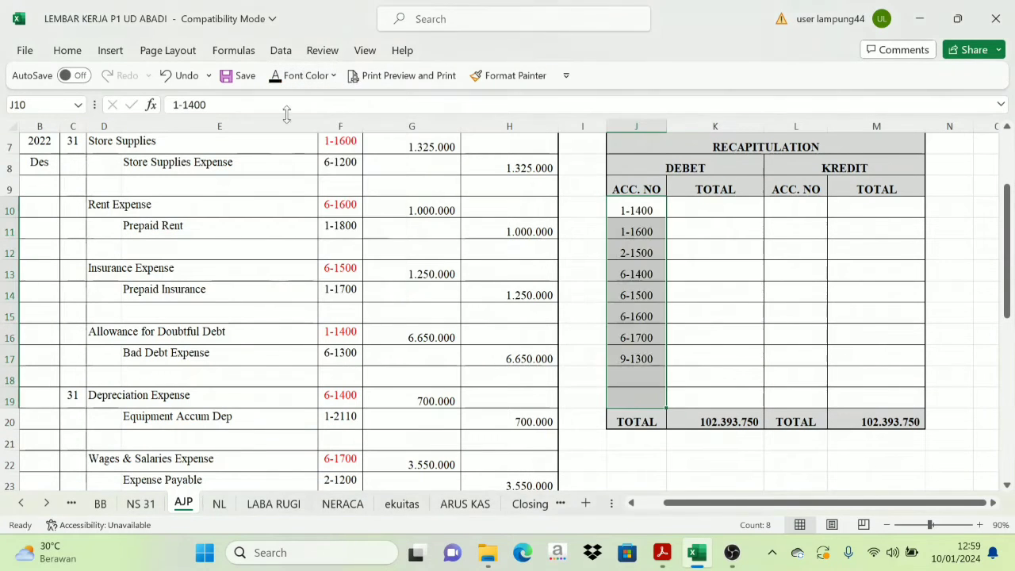
- Review the order of the debit account numbers in J10:J16 of the recapitulation one by one
left_click(700, 268)
left_click(637, 210)
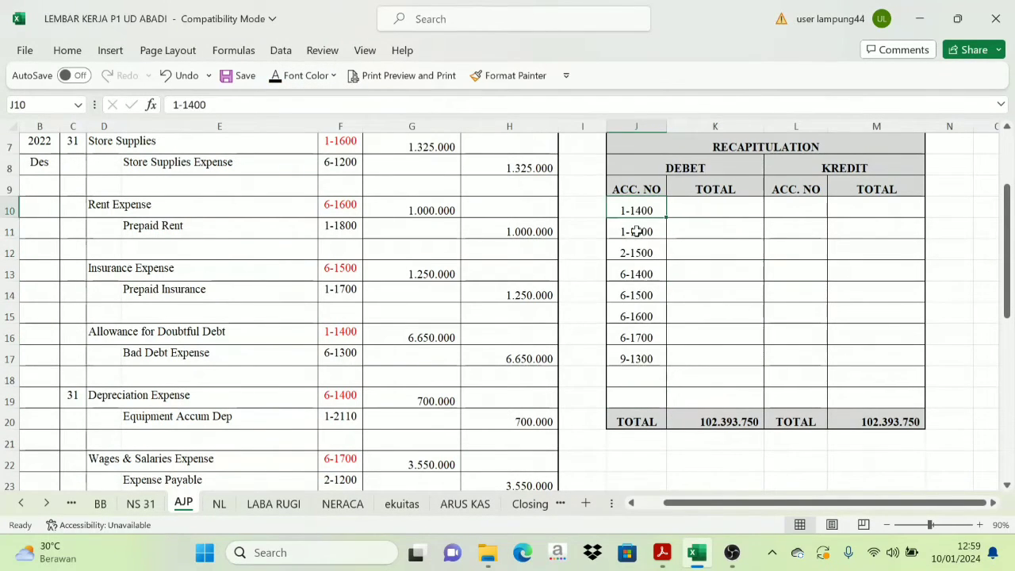
left_click(637, 231)
left_click(637, 252)
left_click(637, 273)
left_click(639, 295)
left_click(639, 317)
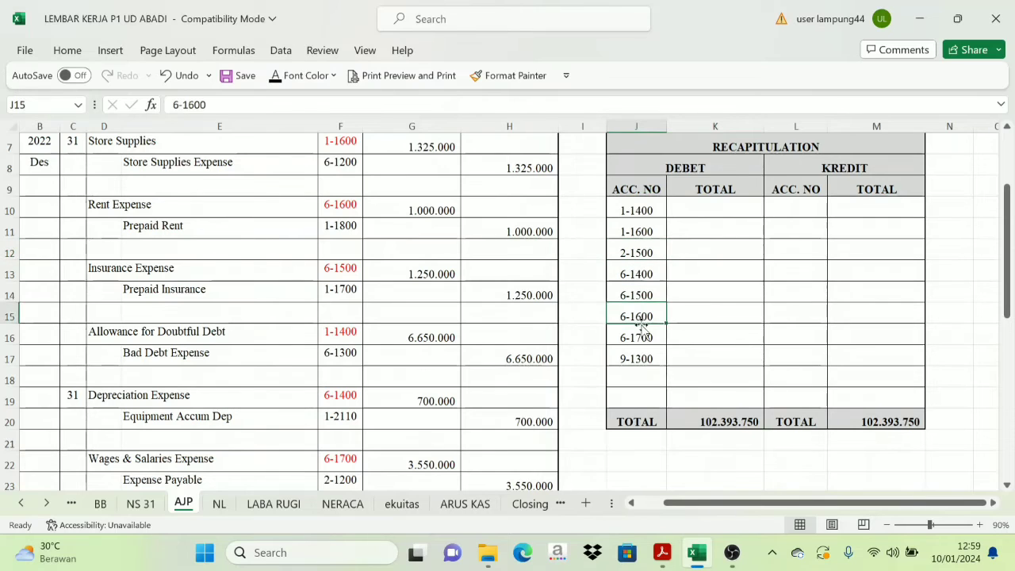
left_click(639, 338)
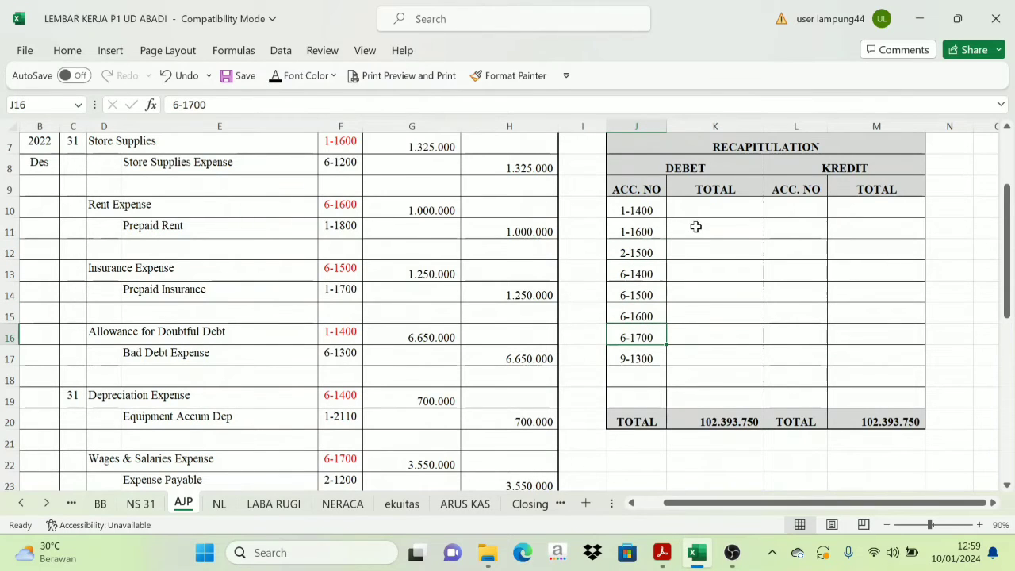
- Check the credit reference codes in F8, F11 and F14, and apply black font to the recapitulation's credit account numbers in L10:L19
scroll(413, 254, "up", 1)
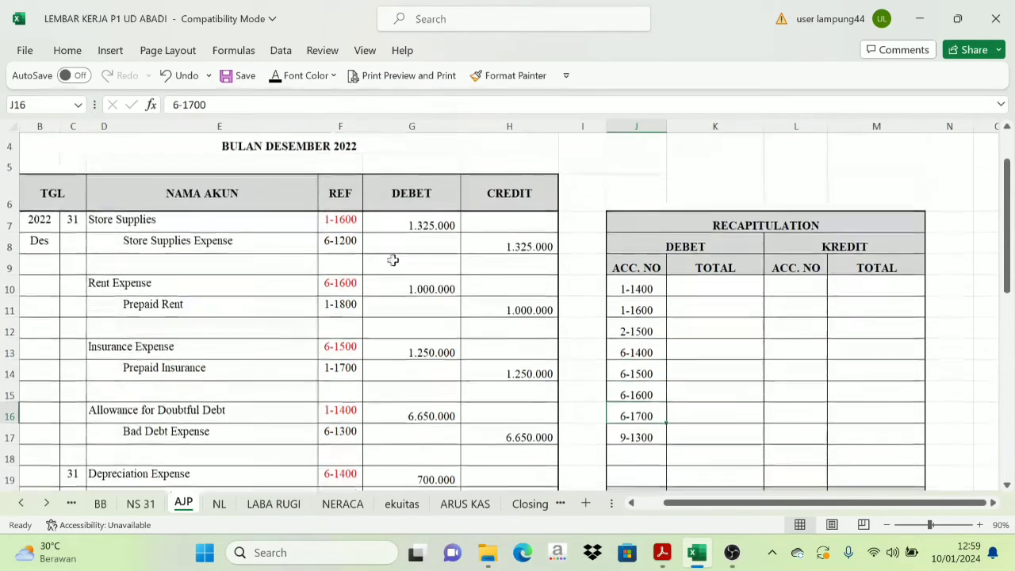
left_click(347, 245)
left_click(341, 305)
left_click(343, 368)
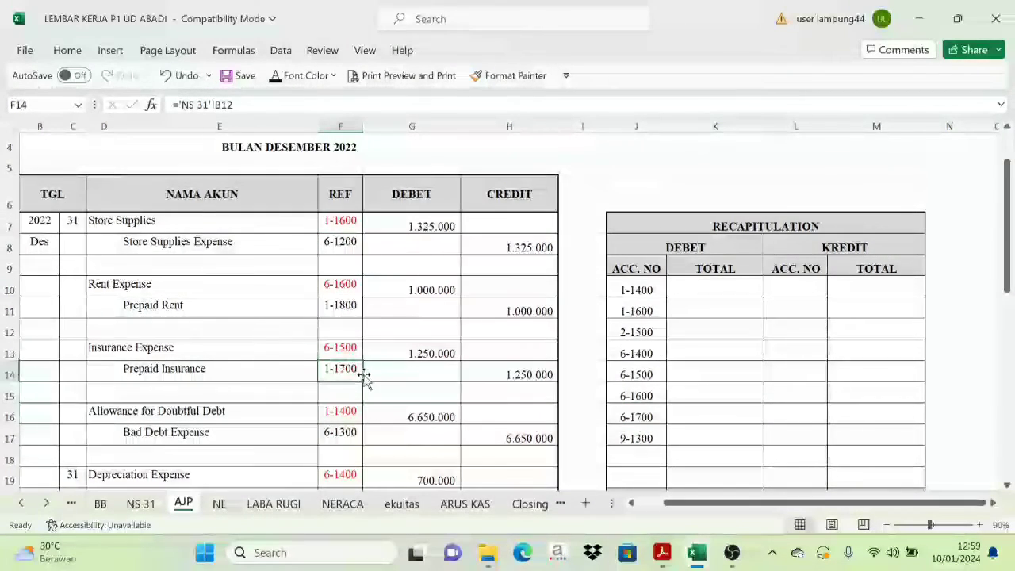
scroll(343, 370, "down", 1)
left_click_drag(800, 209, 795, 394)
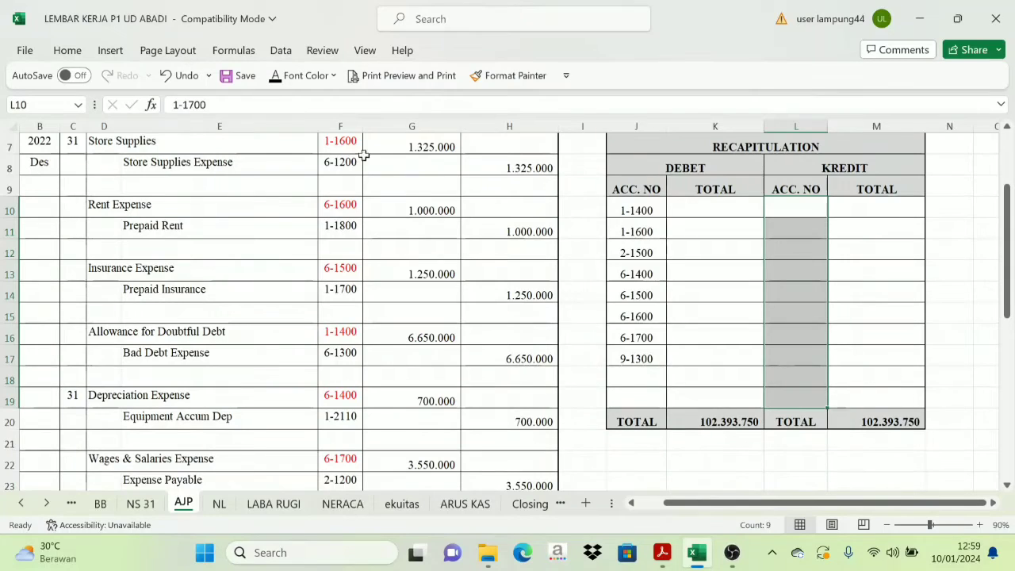
left_click(279, 79)
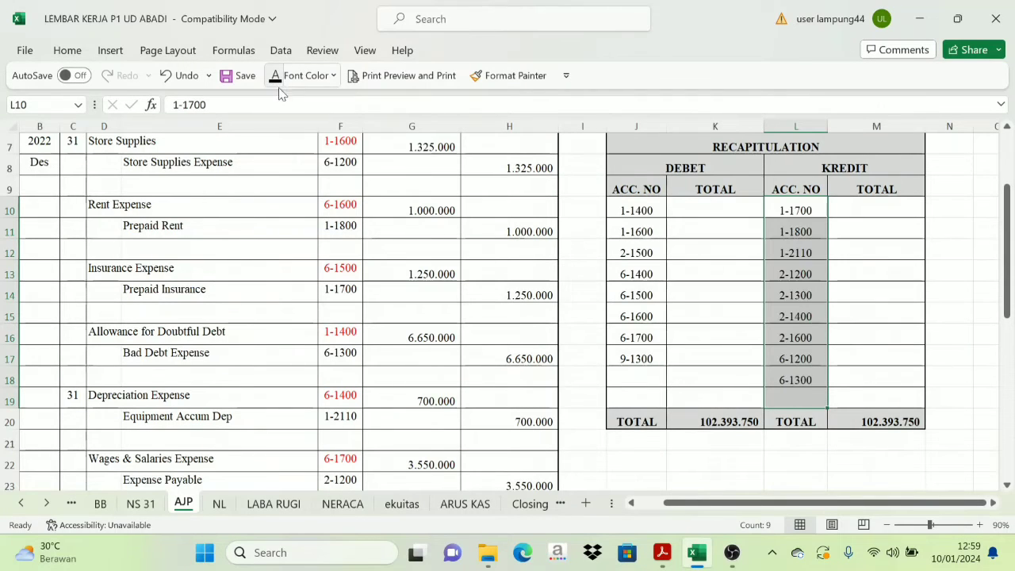
- Review the order of the credit account numbers in L10:L18 of the recapitulation one by one
left_click(890, 326)
left_click(798, 211)
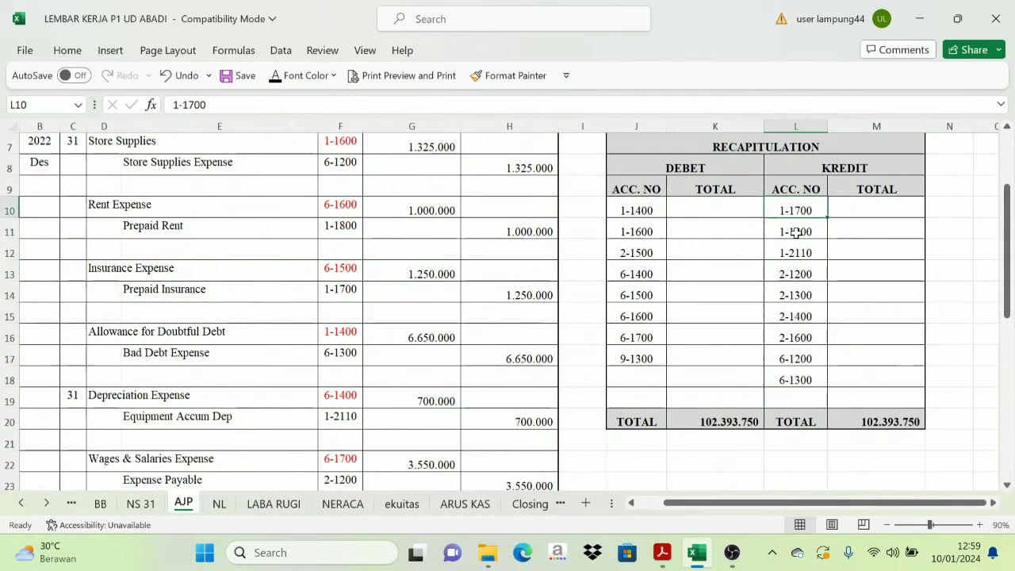
left_click(798, 231)
left_click(798, 252)
left_click(799, 276)
left_click(798, 295)
left_click(798, 317)
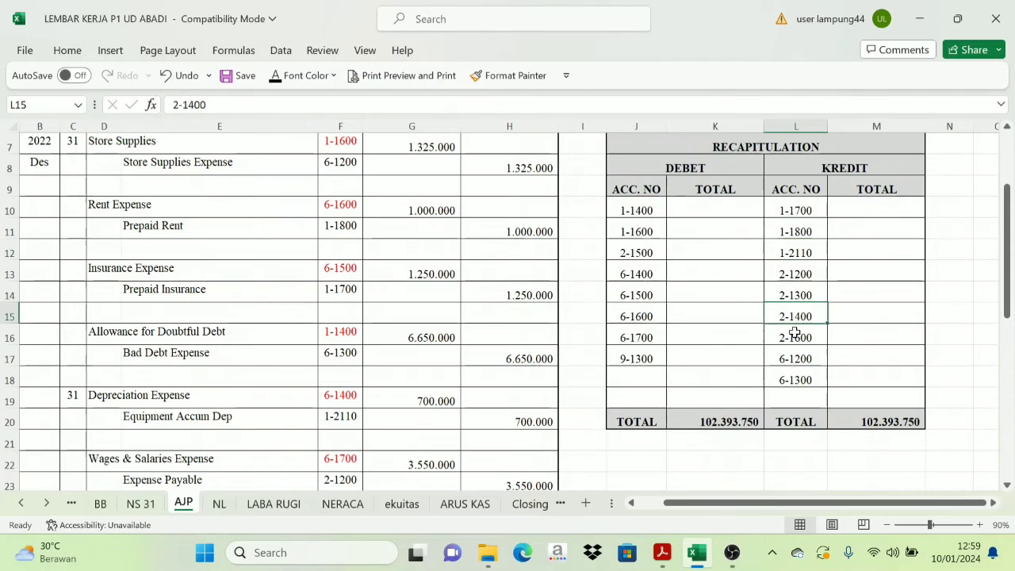
left_click(797, 337)
left_click(796, 358)
left_click(785, 379)
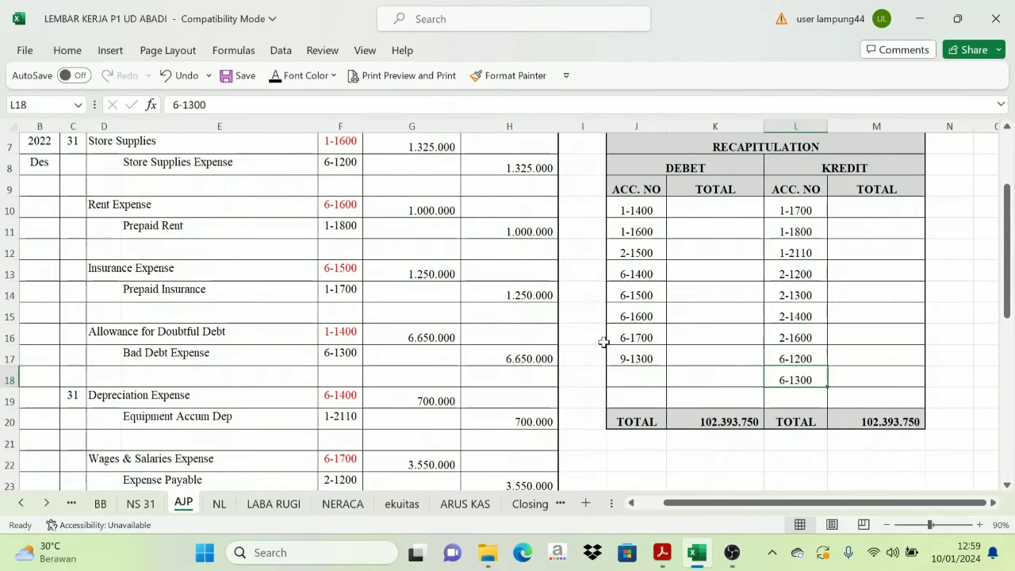
- Check the Allowance for Doubtful Debt debit in G16 and apply black font to the debit total for account 1-1400 in K10
scroll(682, 334, "up", 1)
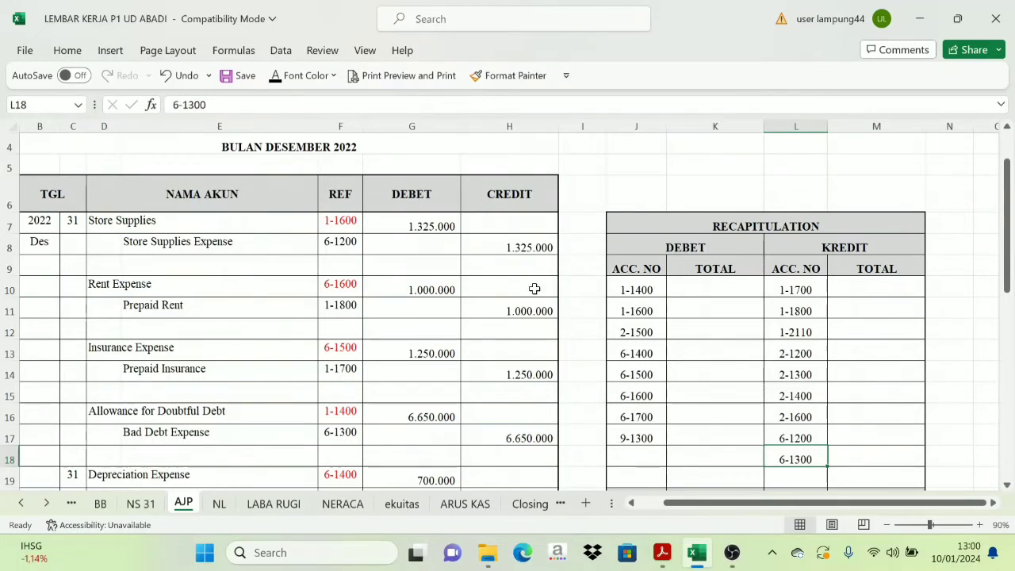
scroll(341, 238, "down", 2)
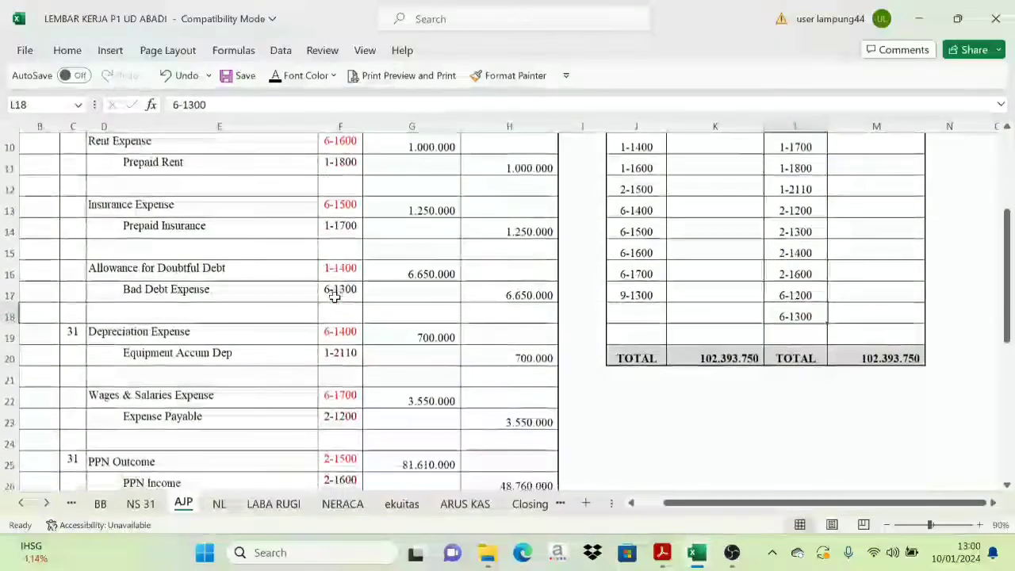
left_click(400, 274)
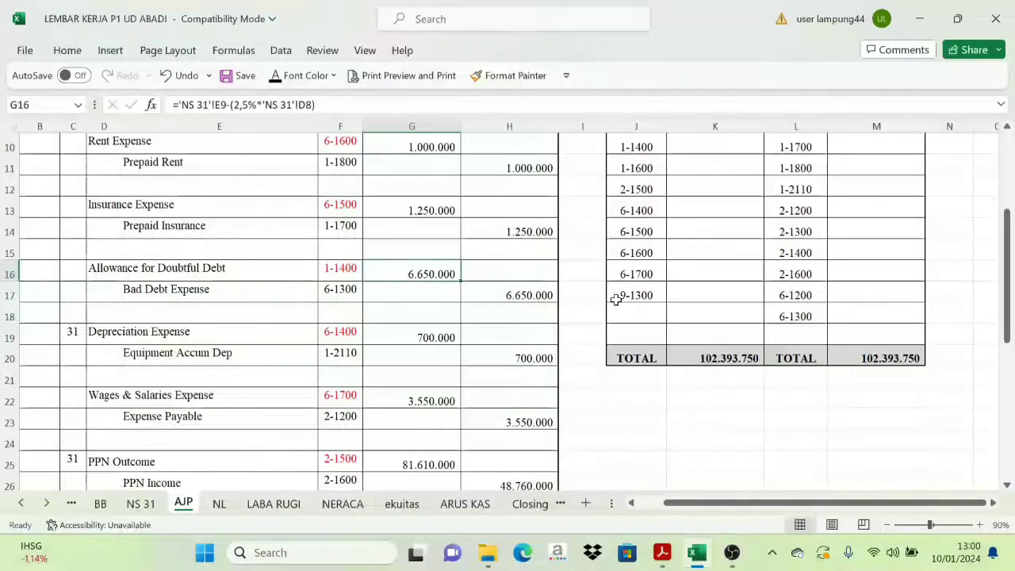
scroll(644, 308, "up", 1)
left_click(726, 210)
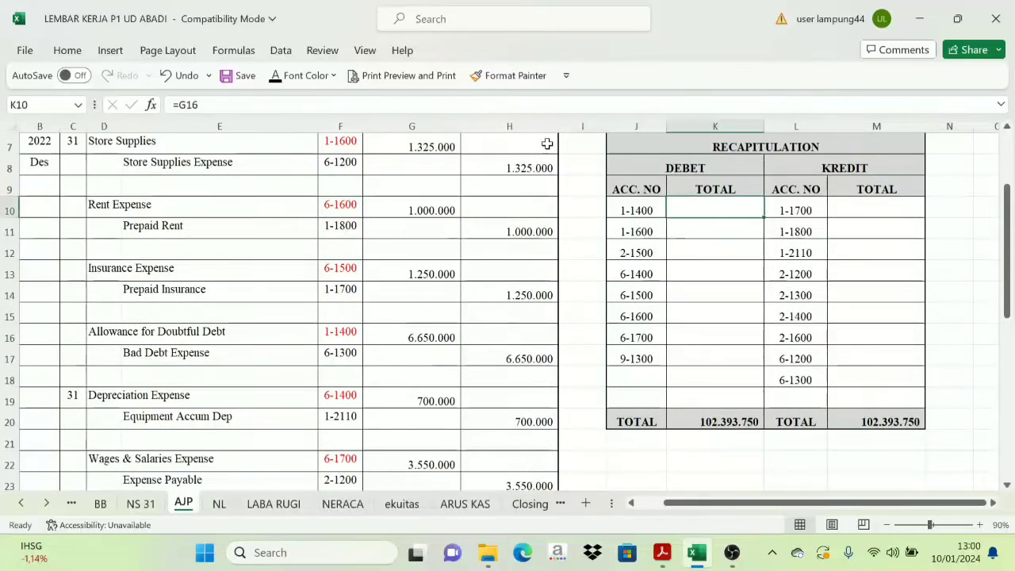
left_click(306, 83)
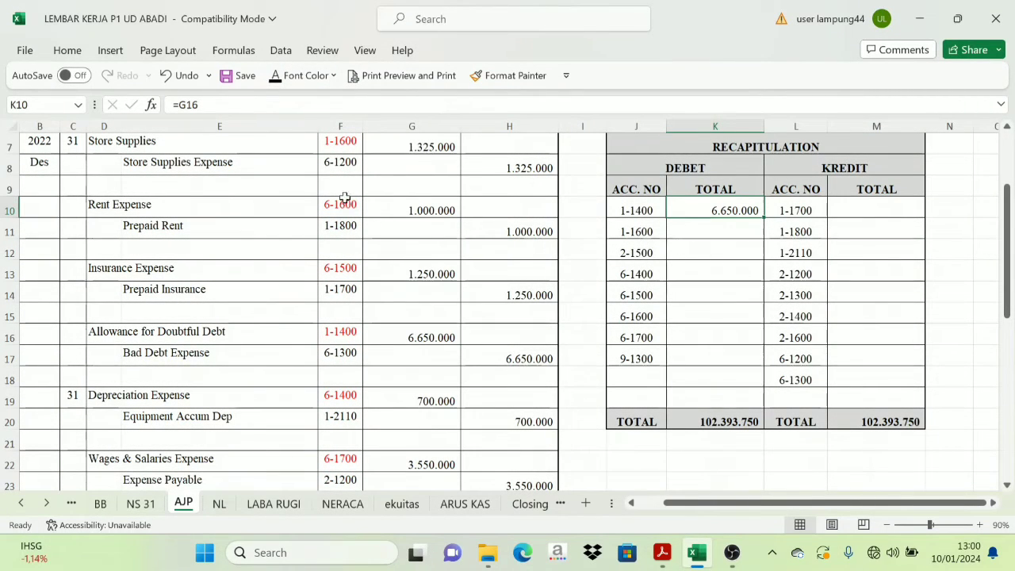
- Check the Store Supplies debit in G7 and apply black font to the debit total for account 1-1600 in K11
left_click(355, 148)
left_click(407, 161)
left_click(427, 152)
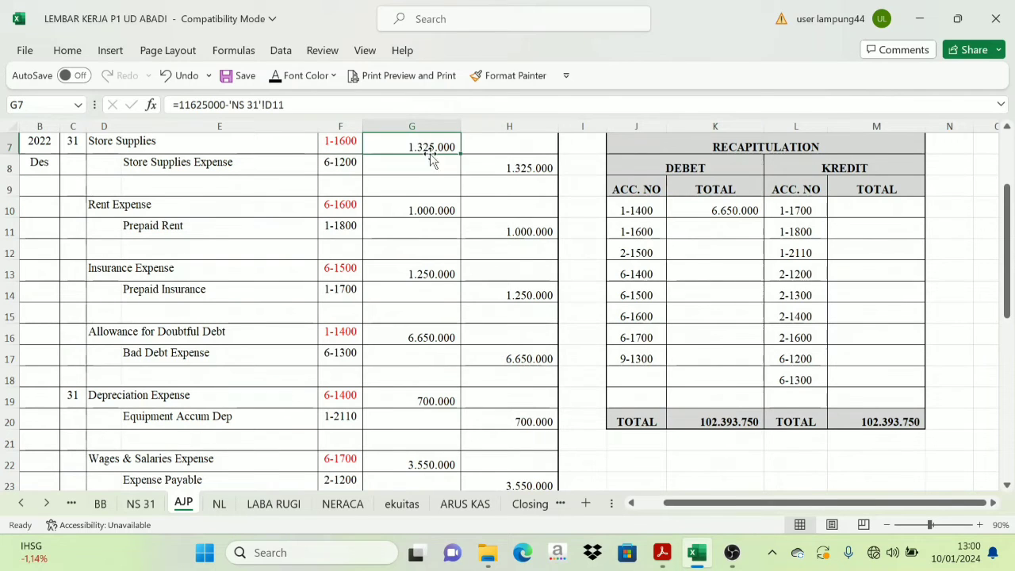
left_click(709, 229)
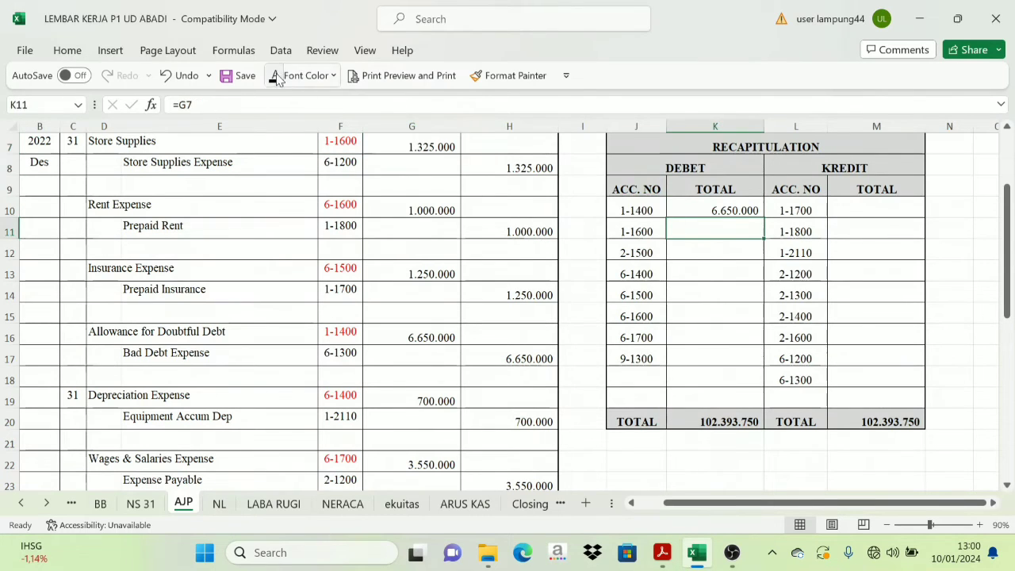
- Check the PPN Outcome debit in G25 and apply black font to the debit total for account 2-1500 in K12
left_click(726, 252)
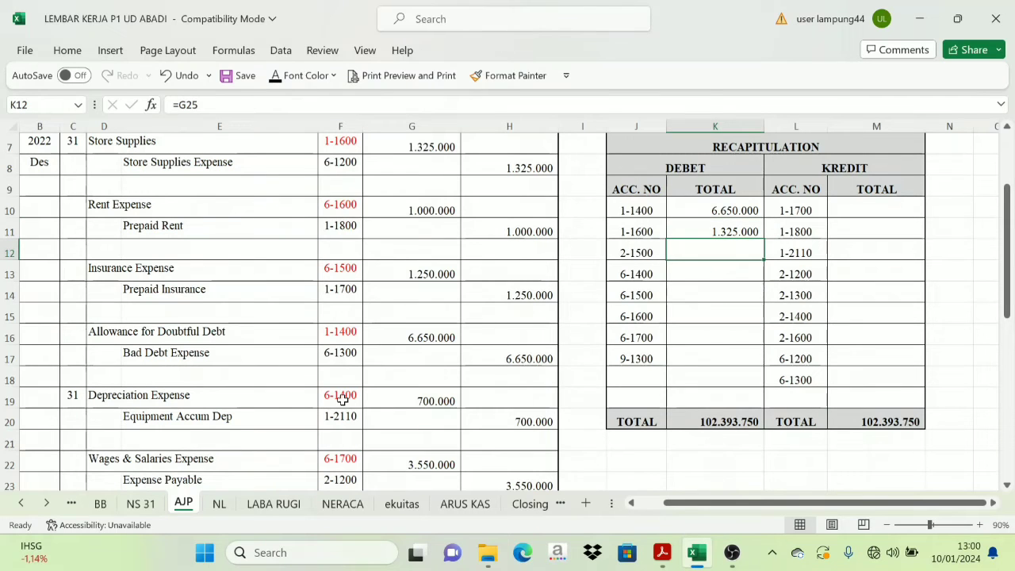
scroll(342, 400, "down", 2)
left_click(429, 399)
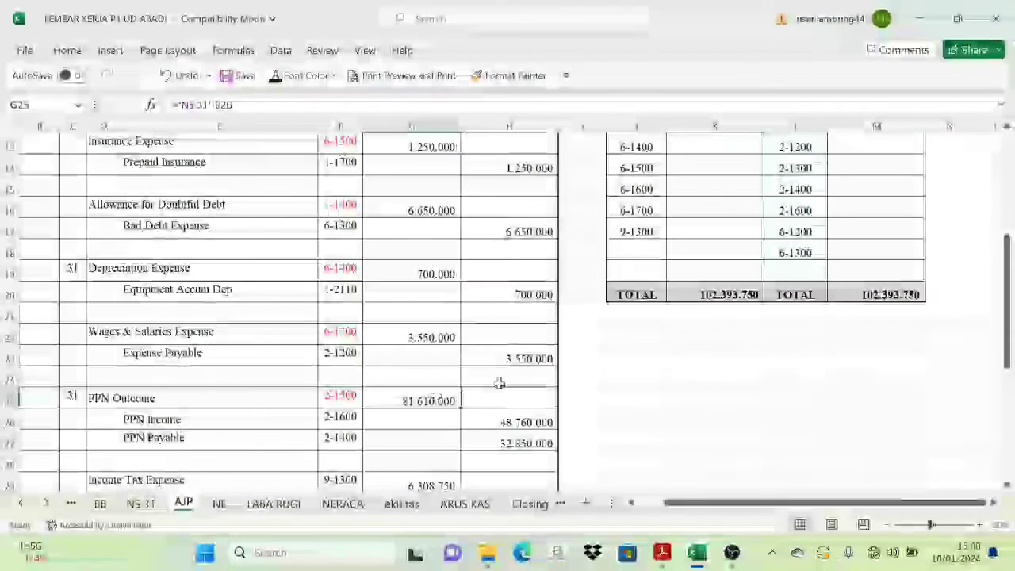
scroll(724, 174, "up", 1)
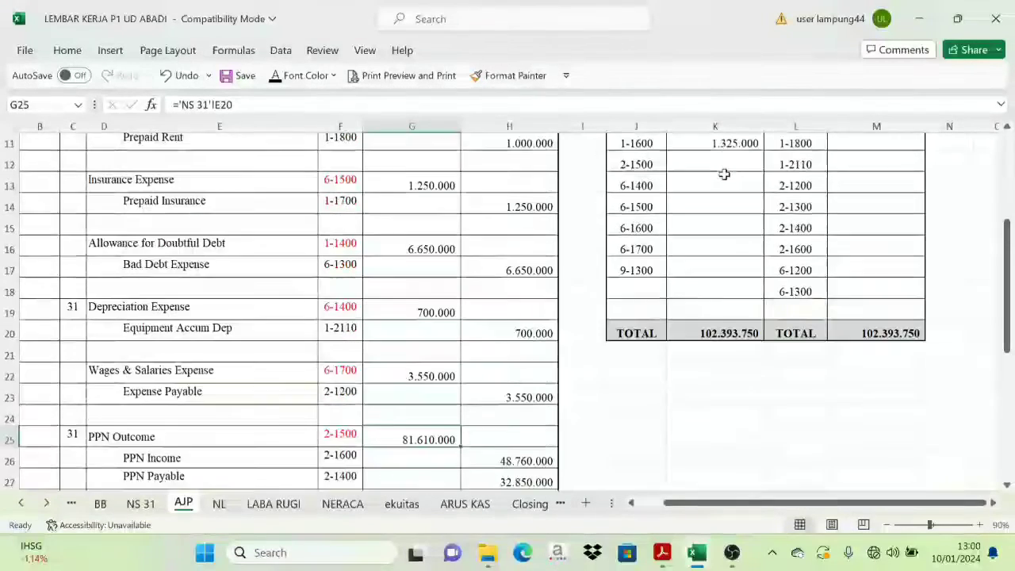
scroll(724, 174, "up", 1)
left_click(720, 188)
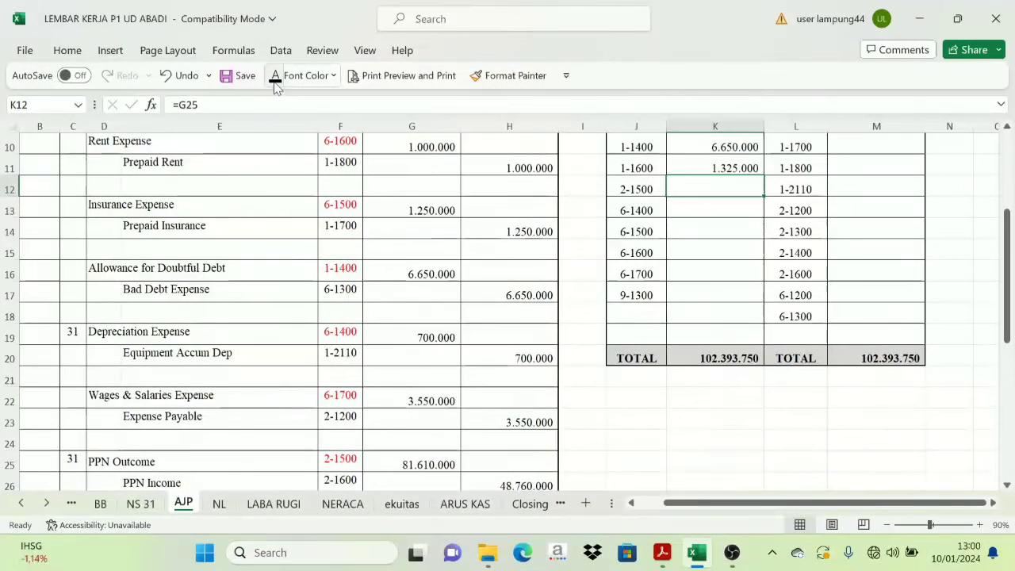
- Check the Depreciation Expense debit in G19 and apply black font to the debit total for account 6-1400 in K13
left_click(688, 212)
left_click(424, 334)
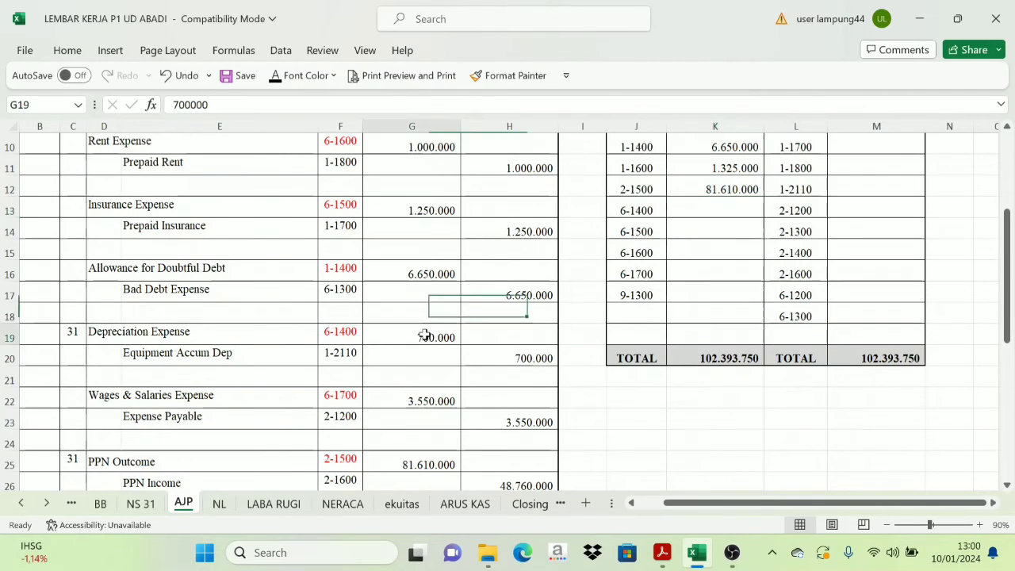
left_click(723, 205)
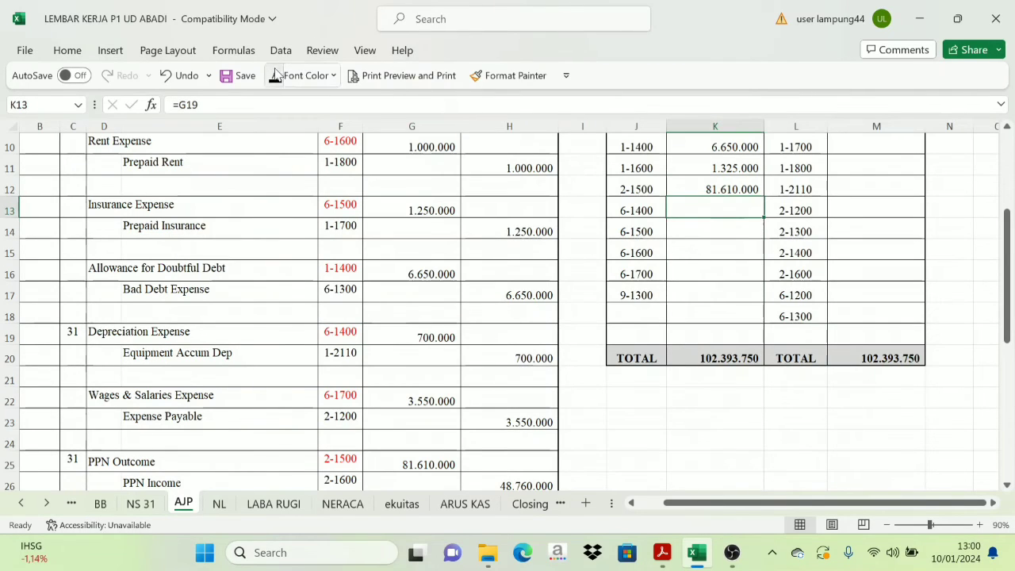
- Check the Insurance Expense debit in G13 and apply black font to the debit total for account 6-1500 in K14
left_click(708, 236)
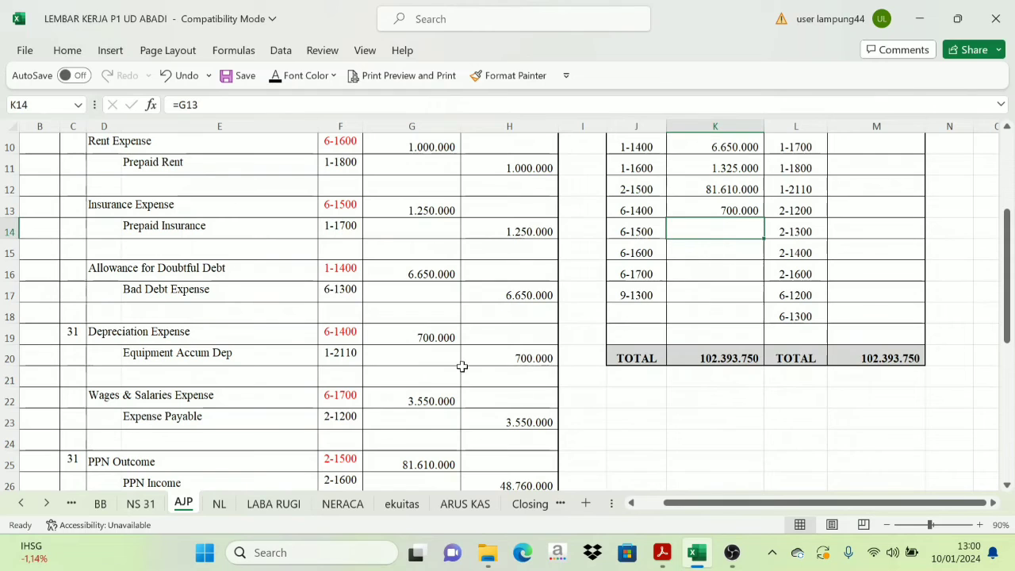
scroll(366, 431, "up", 1)
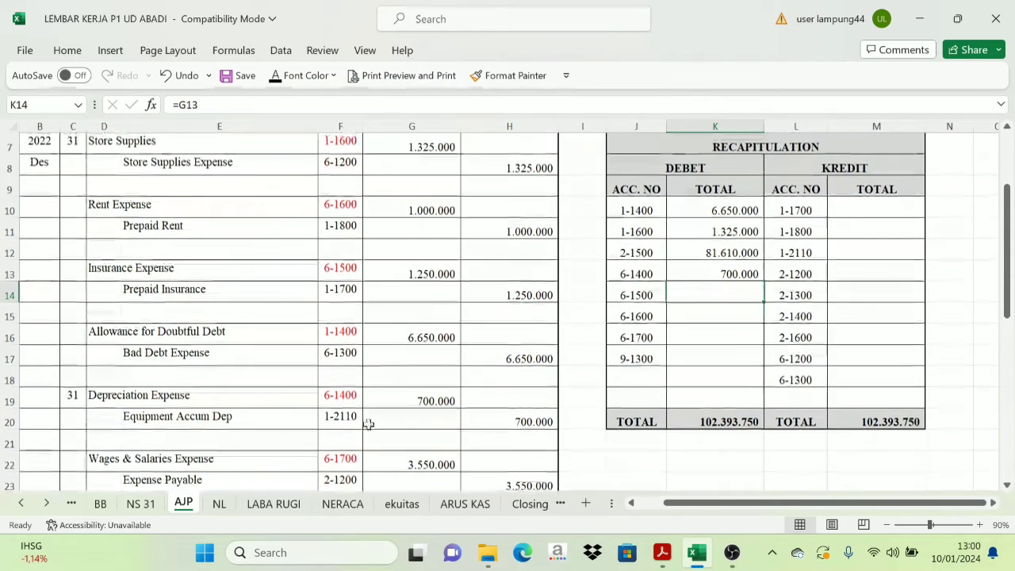
left_click(420, 273)
left_click(713, 291)
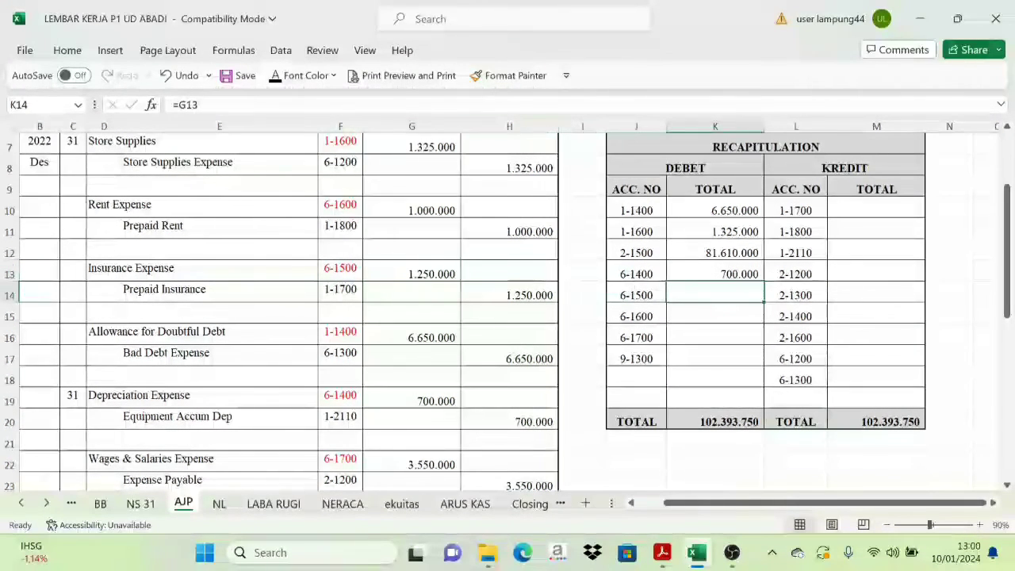
left_click(274, 79)
- Check the Rent Expense debit in G10 and apply black font to the debit total for account 6-1600 in K15
left_click(720, 310)
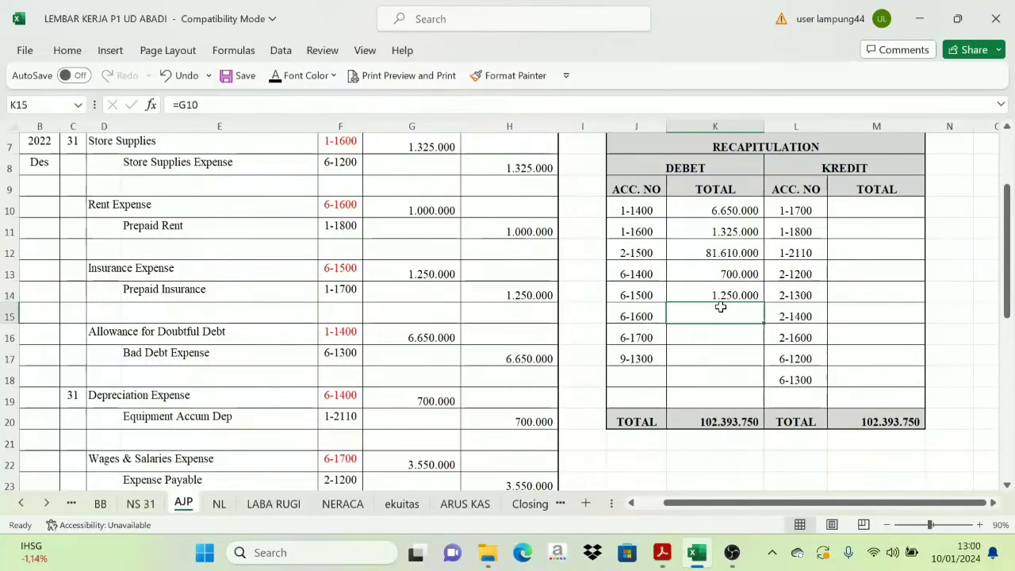
left_click(425, 208)
left_click(718, 311)
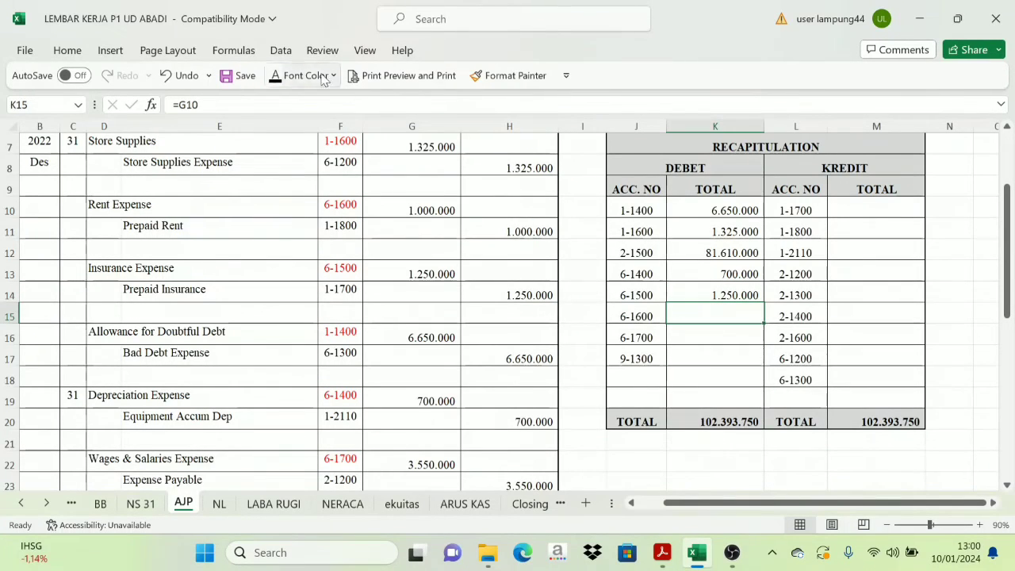
left_click(274, 76)
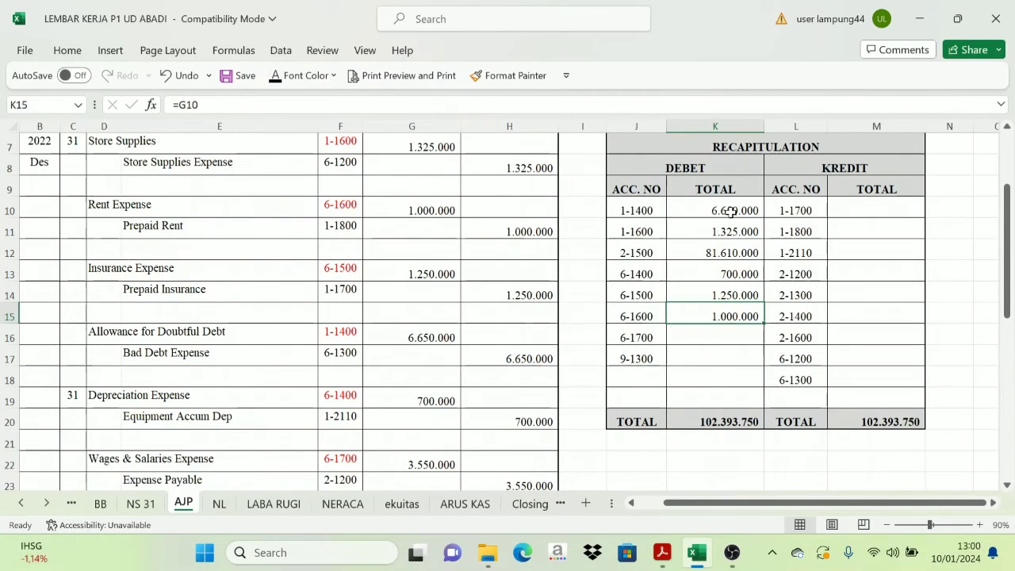
- Apply black font to the whole recapitulation range K10:M18 to reveal the remaining debit and credit totals
mouse_move(730, 211)
left_mouse_down()
mouse_move(843, 268)
mouse_move(849, 389)
left_mouse_up()
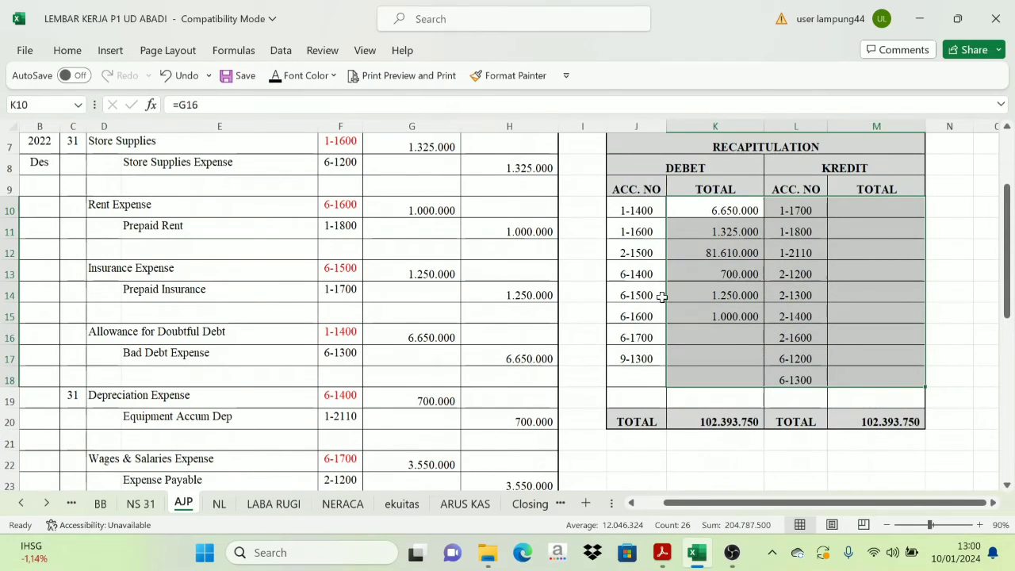
left_click(275, 75)
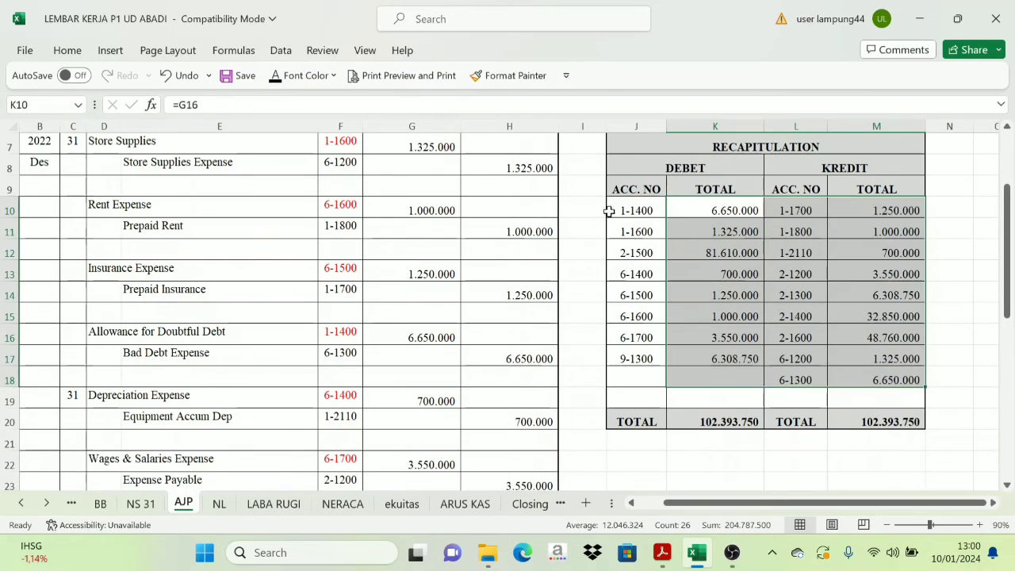
left_click(826, 252)
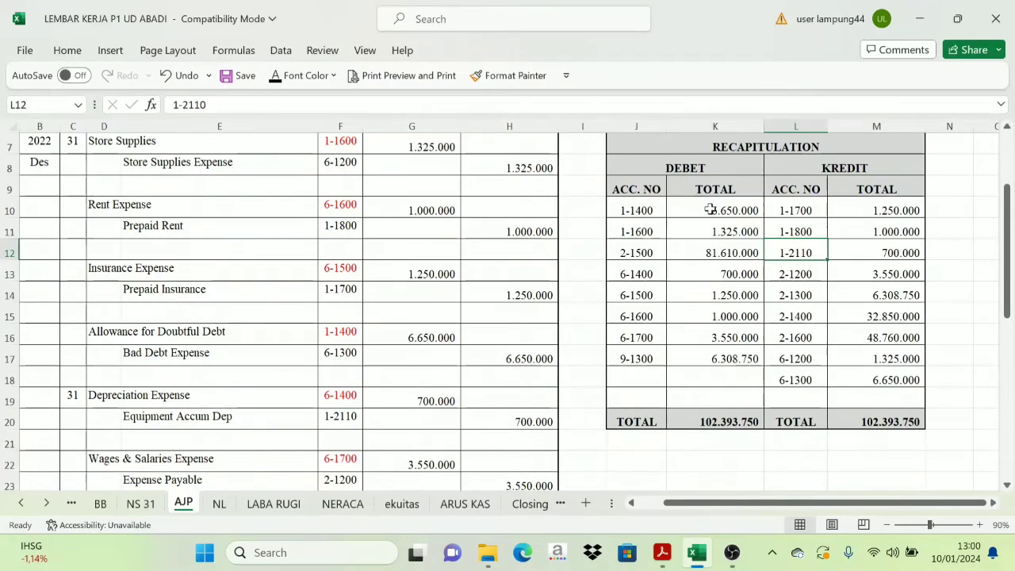
- Compare the recapitulation's debit and credit totals in K20 and M20 with the journal's JUMLAH totals in G32 and H32
left_click(713, 421)
left_click(872, 416)
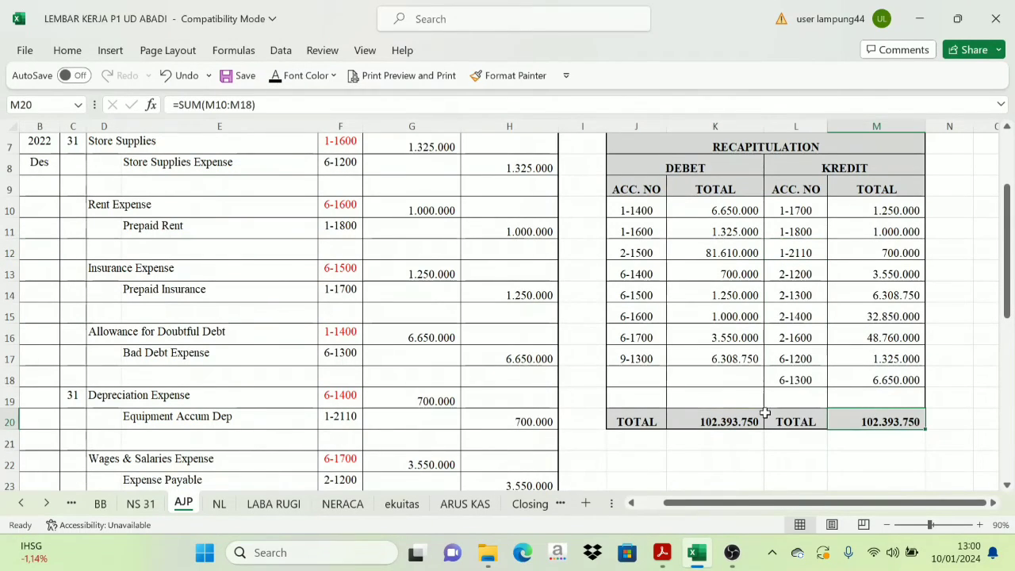
left_click(755, 416)
left_click(889, 419)
scroll(742, 358, "down", 5)
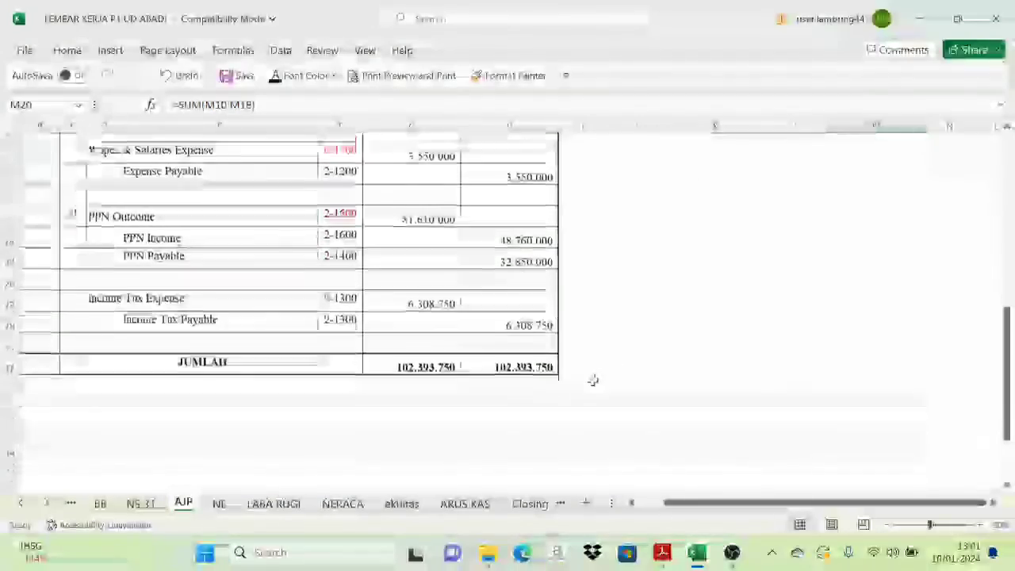
left_click(440, 354)
left_click(519, 359)
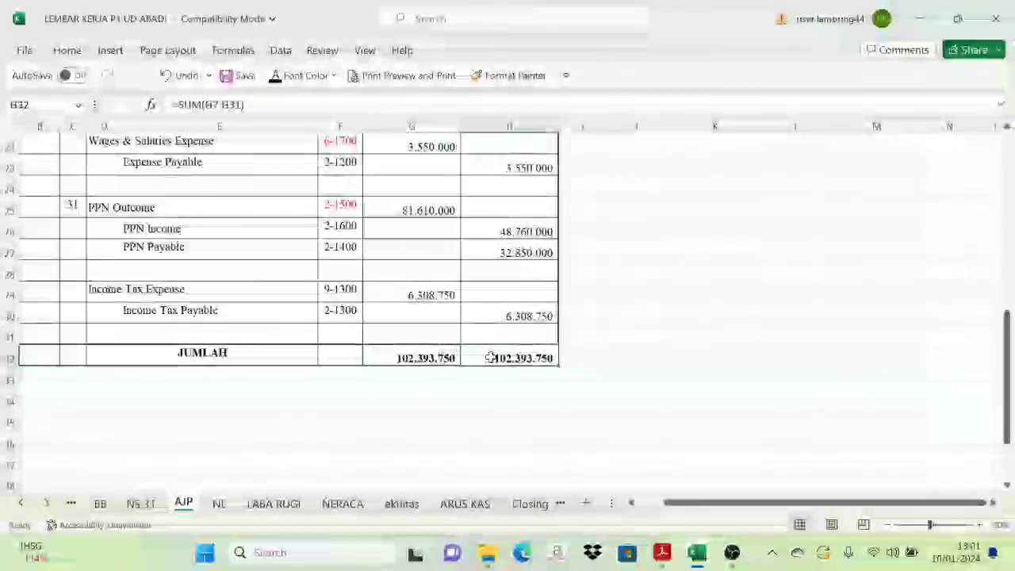
scroll(634, 353, "up", 7)
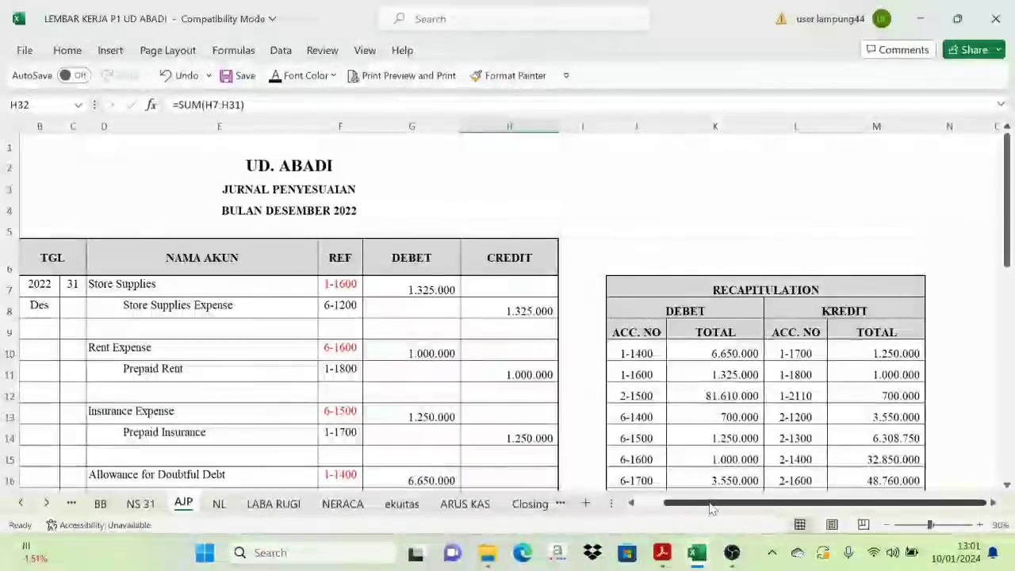
left_click_drag(692, 502, 666, 514)
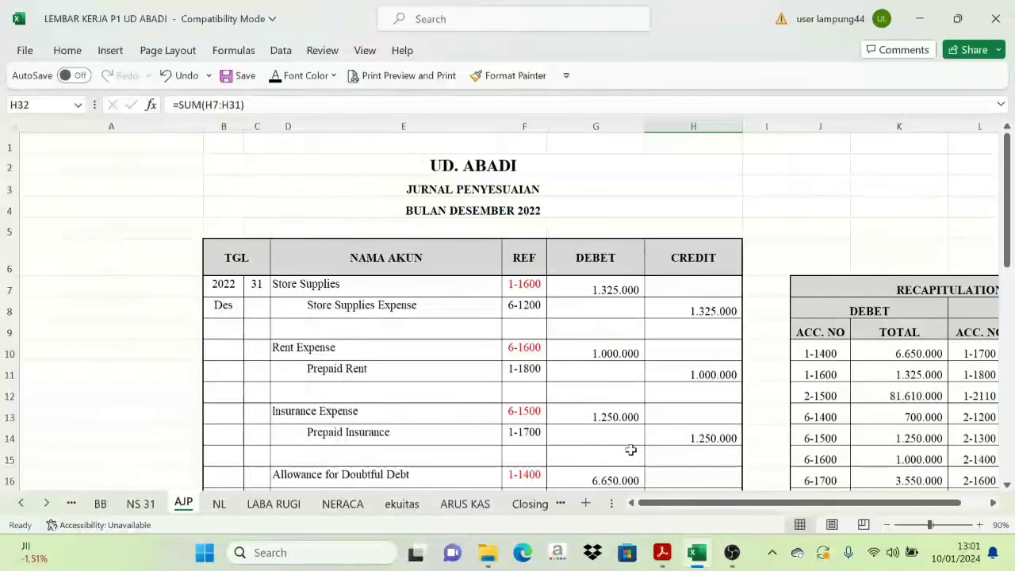